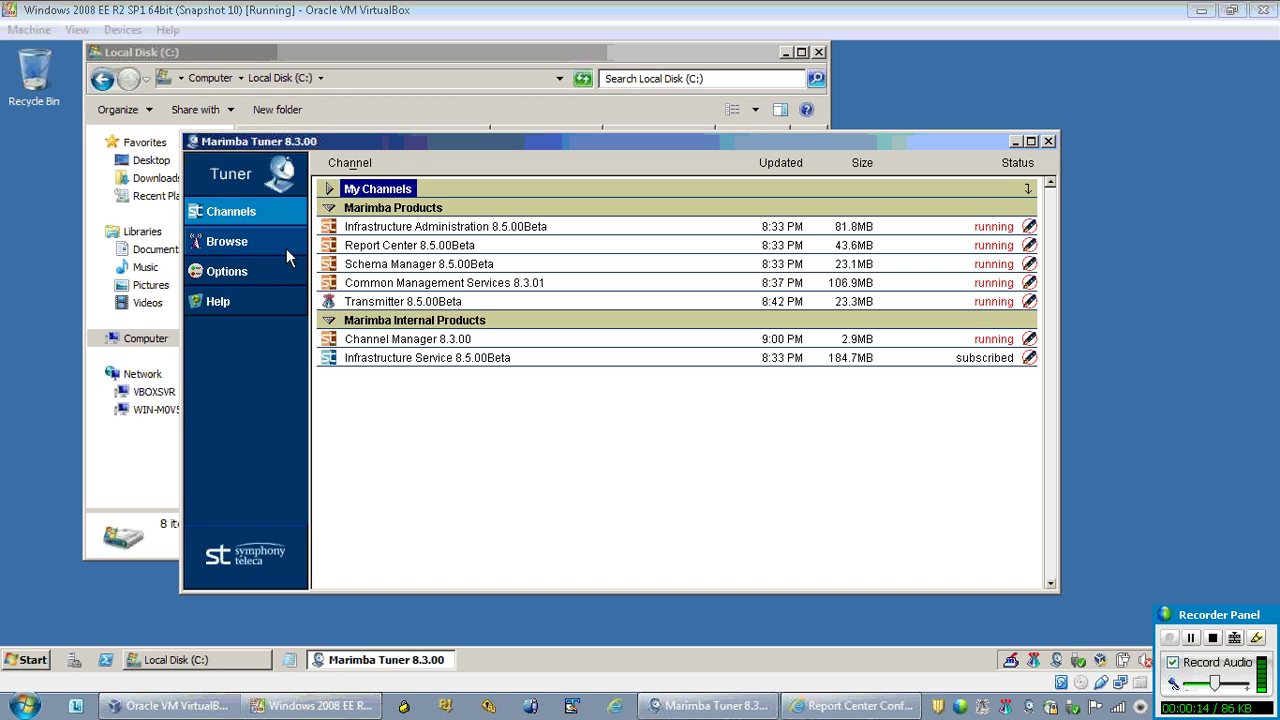
- Start installing the SRS 8.5.00Beta channel from My Channels and proceed past the setup page
left_click(329, 188)
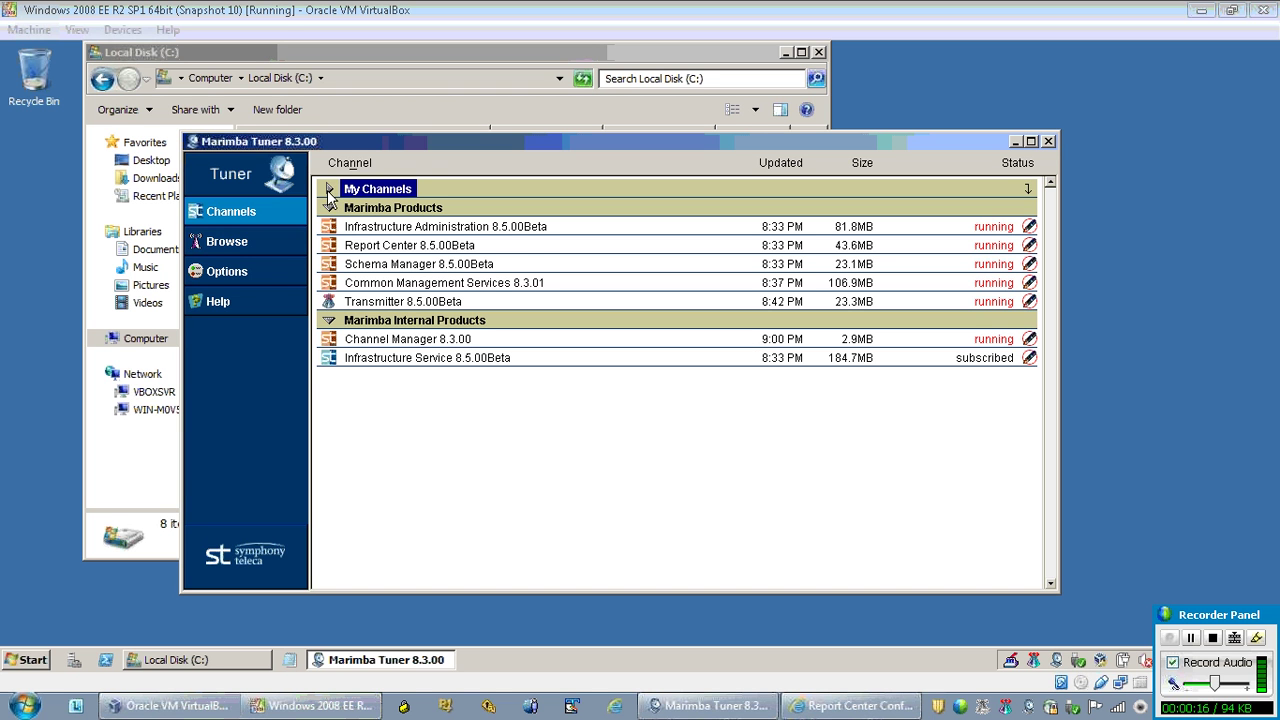
left_click(390, 210)
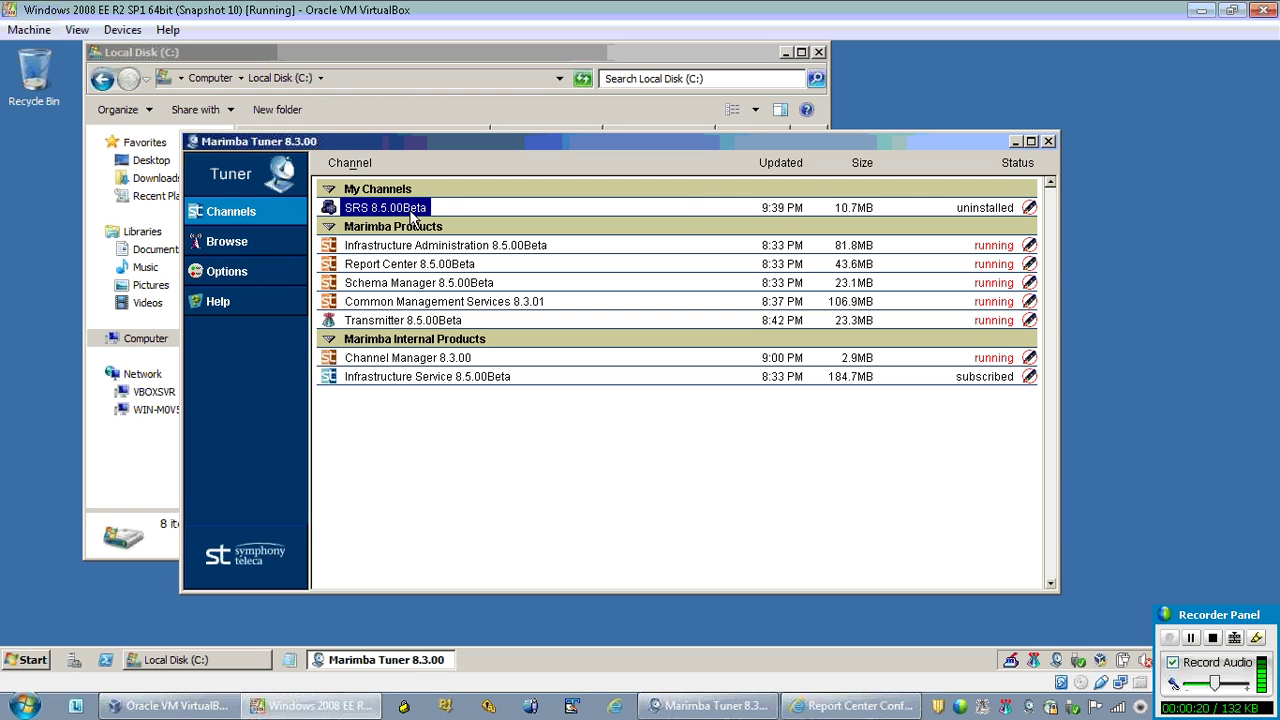
right_click(411, 214)
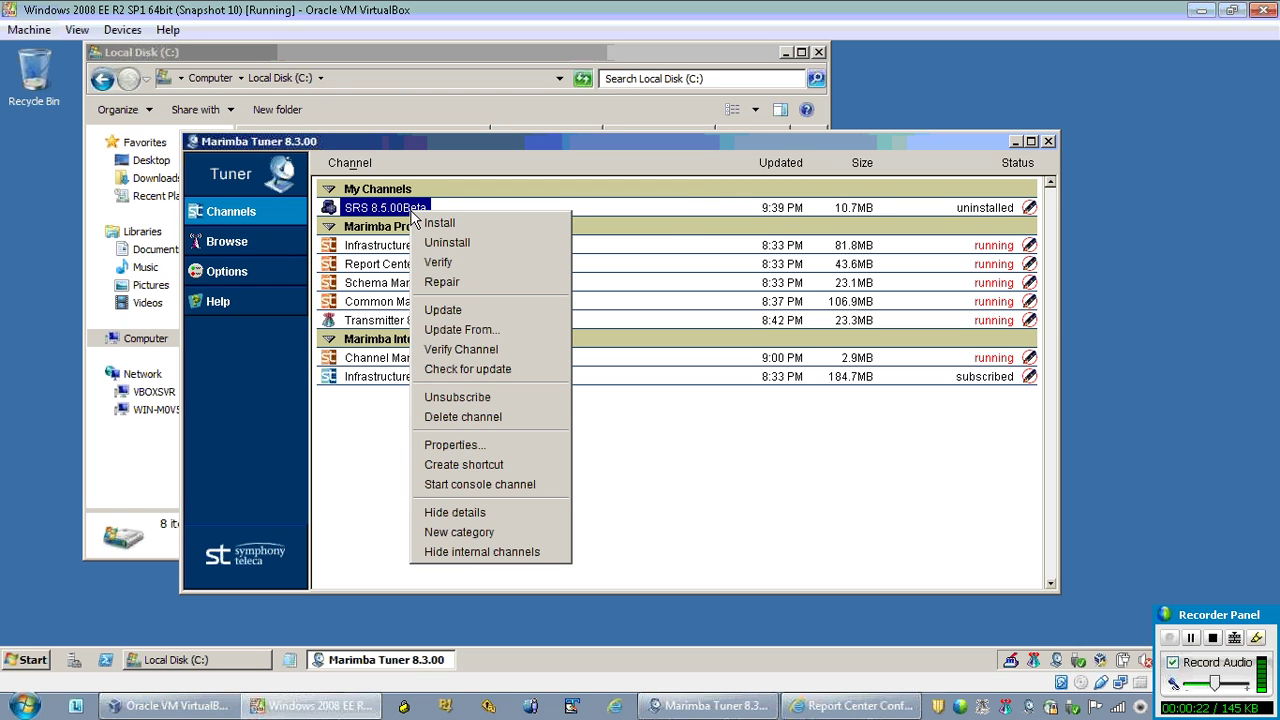
left_click(428, 223)
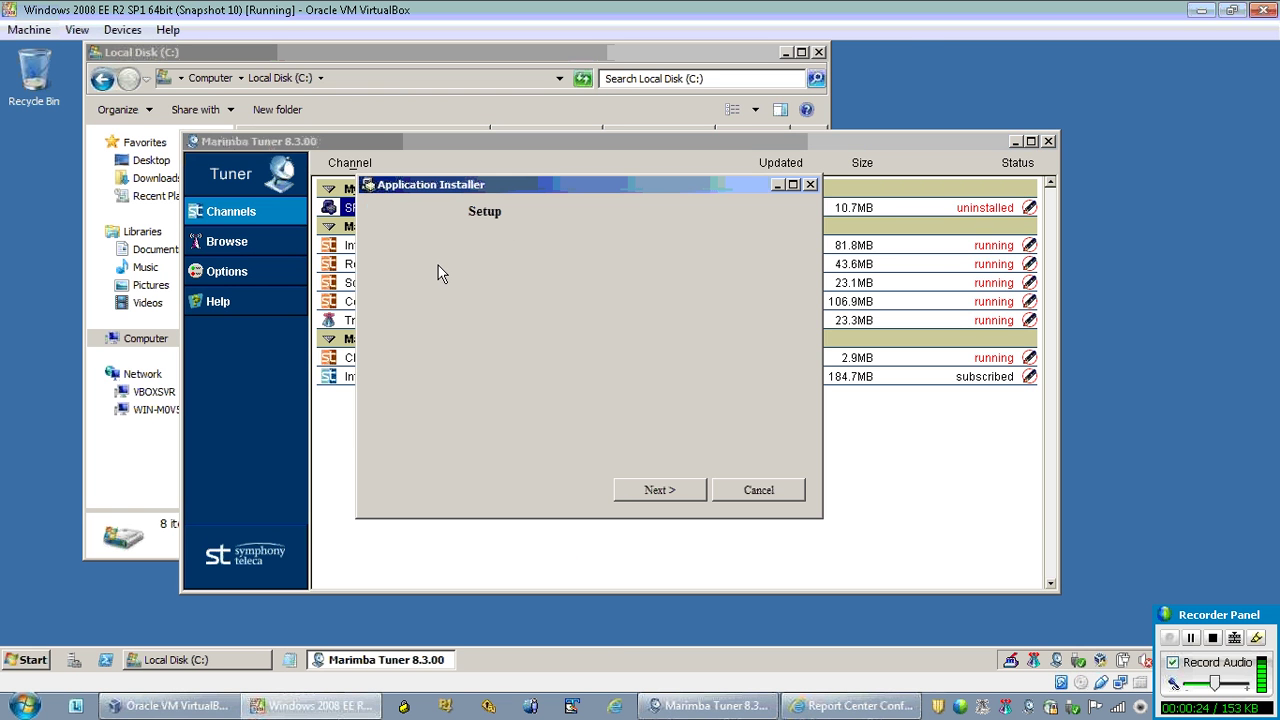
left_click(661, 492)
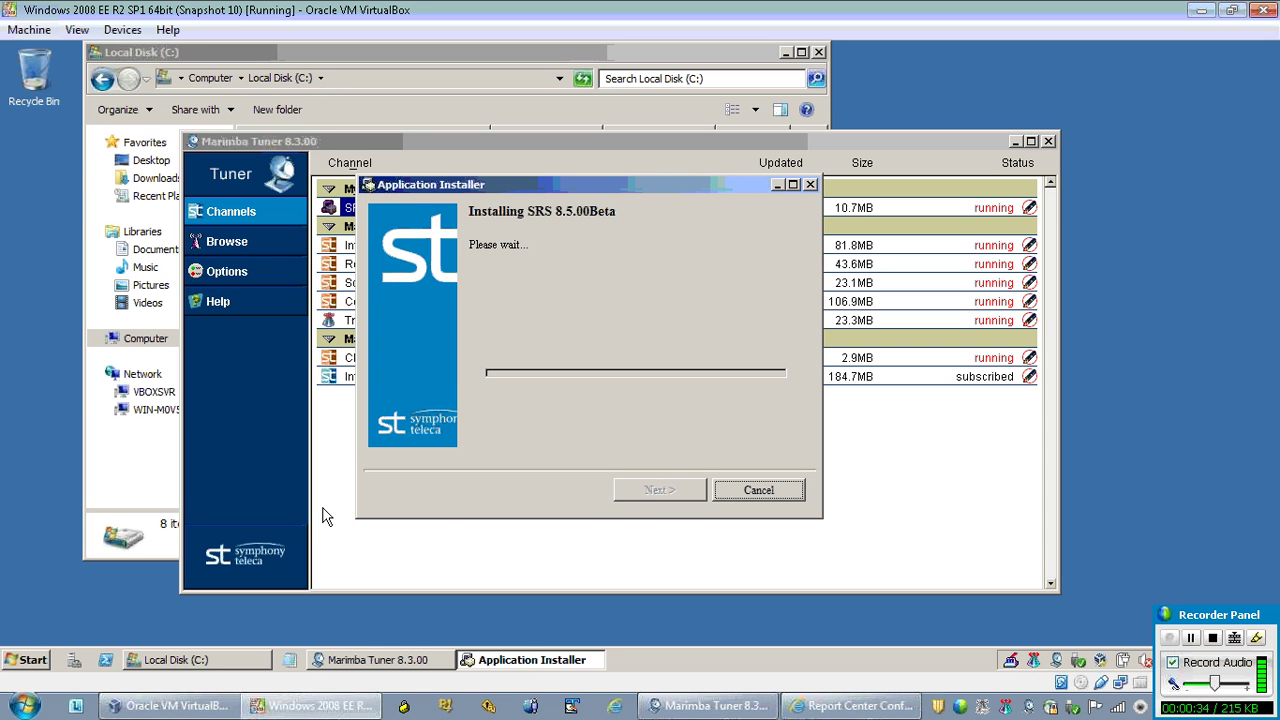
- Open the C: drive in a new window to check for the install folder, and finish the SRS application installer
left_click(30, 661)
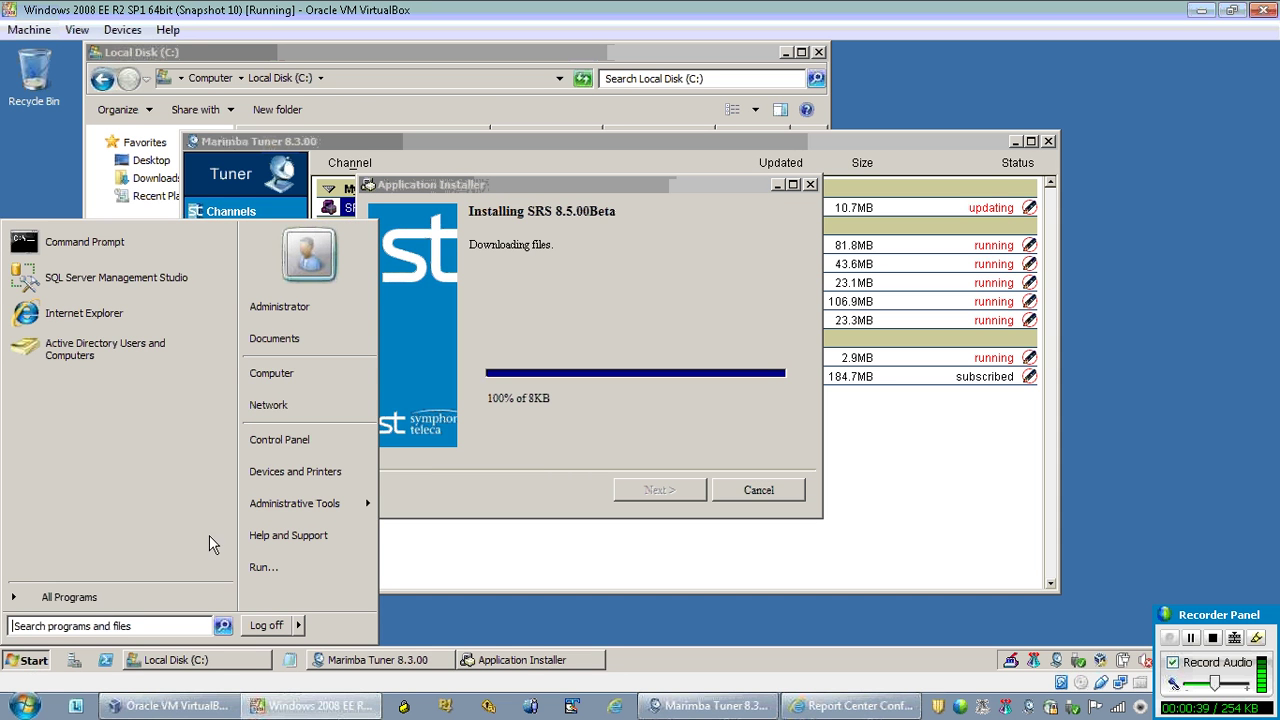
left_click(280, 380)
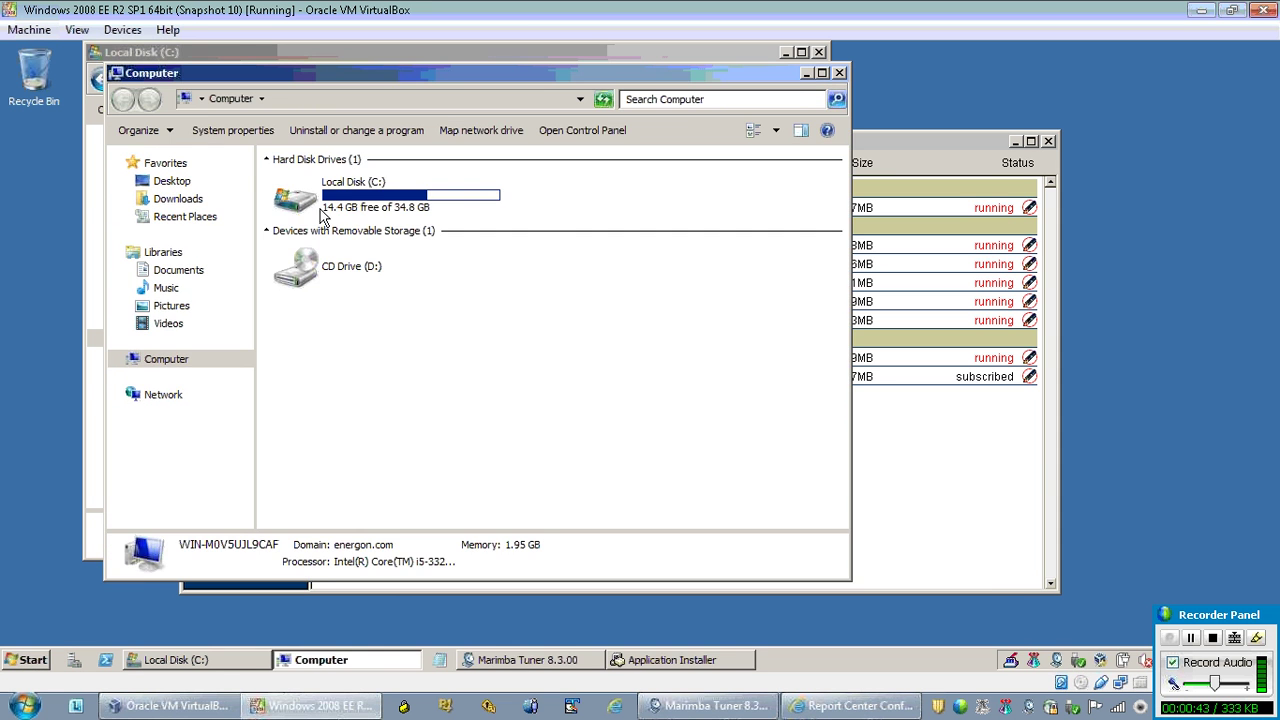
left_click(333, 205)
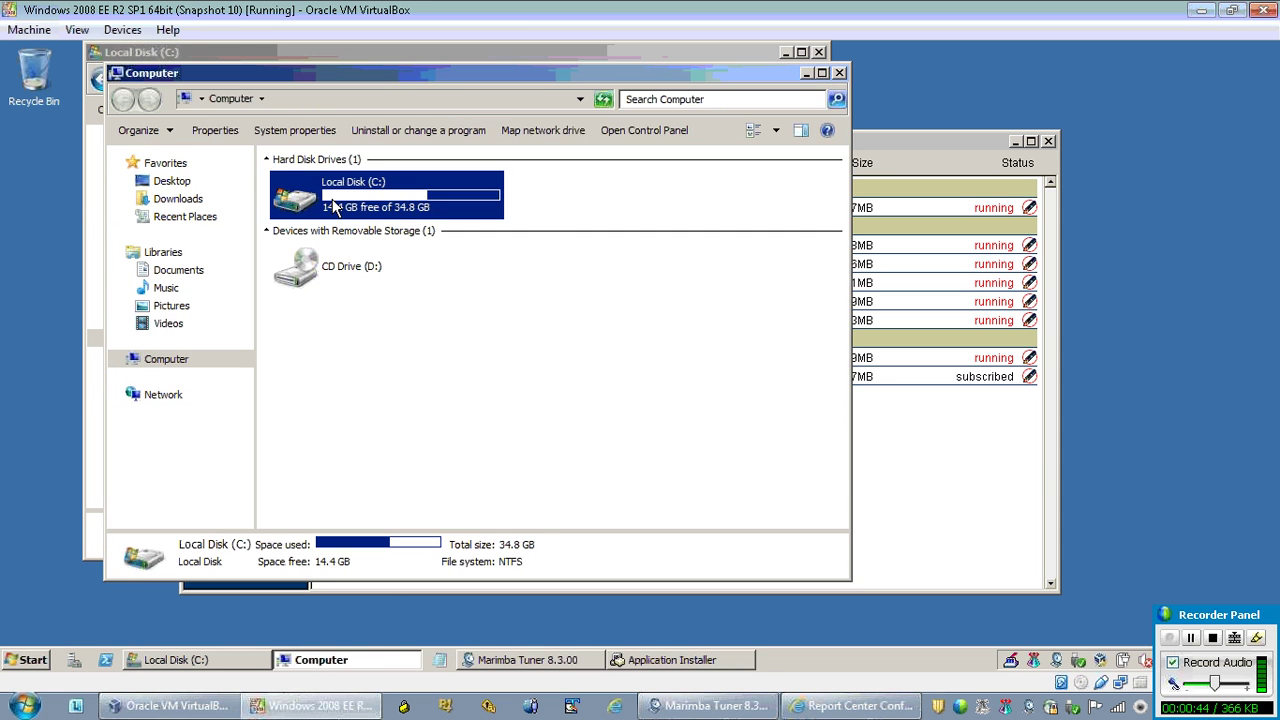
double_click(333, 205)
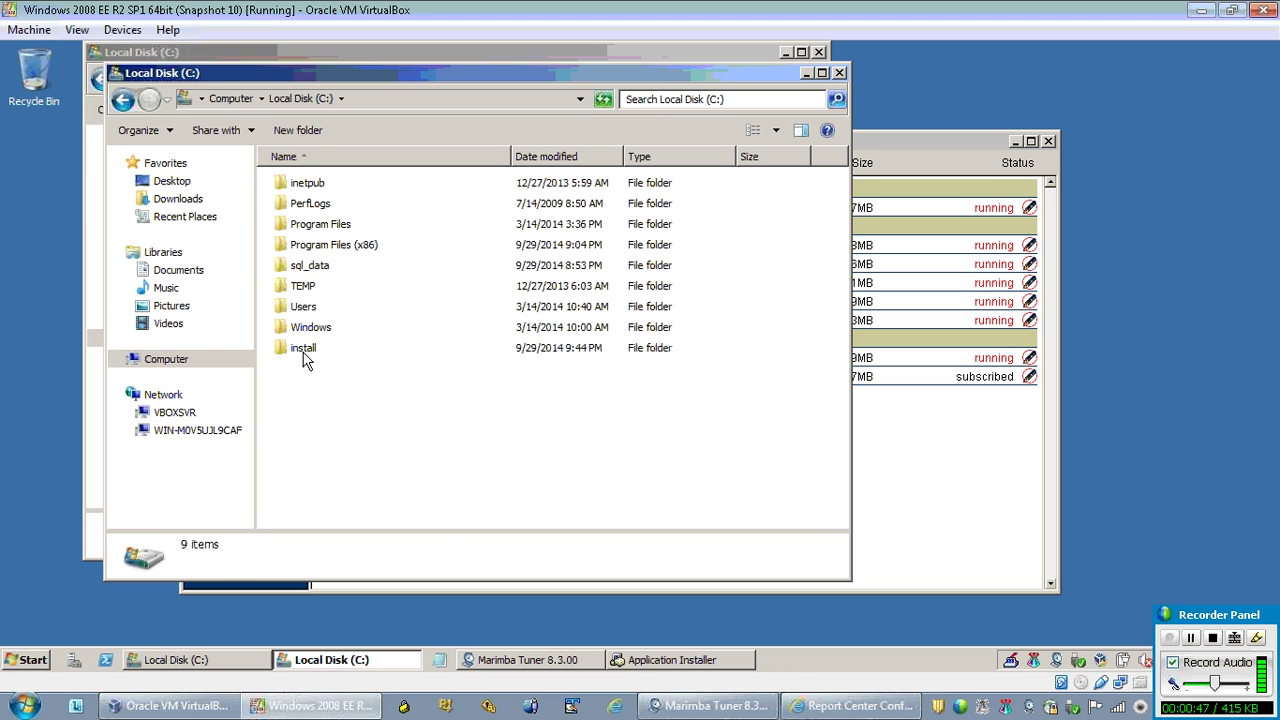
left_click(355, 667)
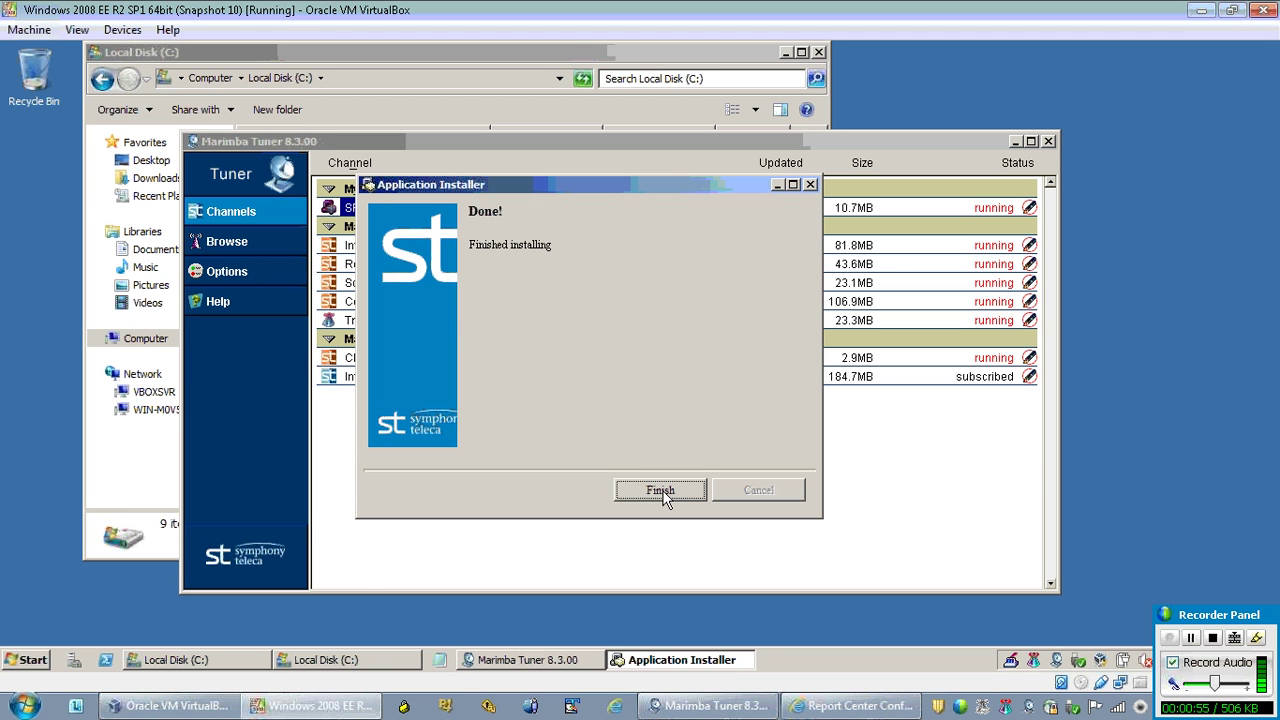
left_click(660, 490)
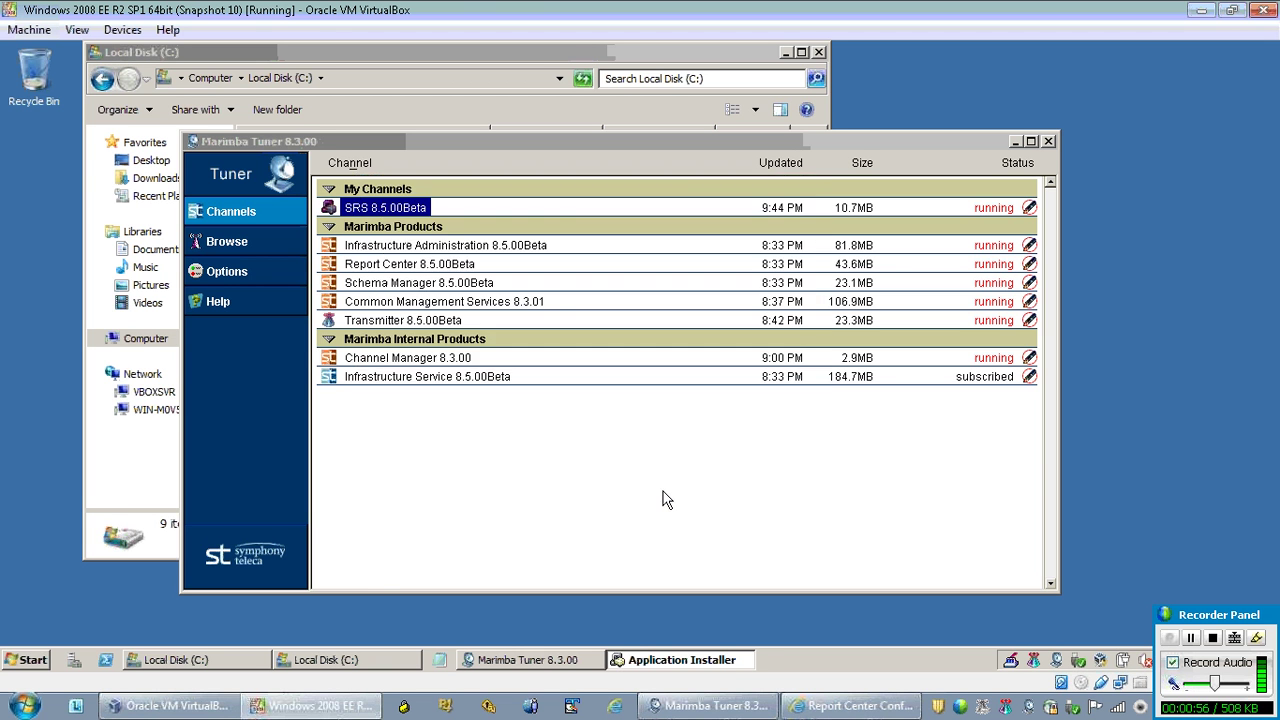
- Check the JAVA_HOME system variable in the advanced system settings without editing it, and close the settings dialogs
left_click(30, 660)
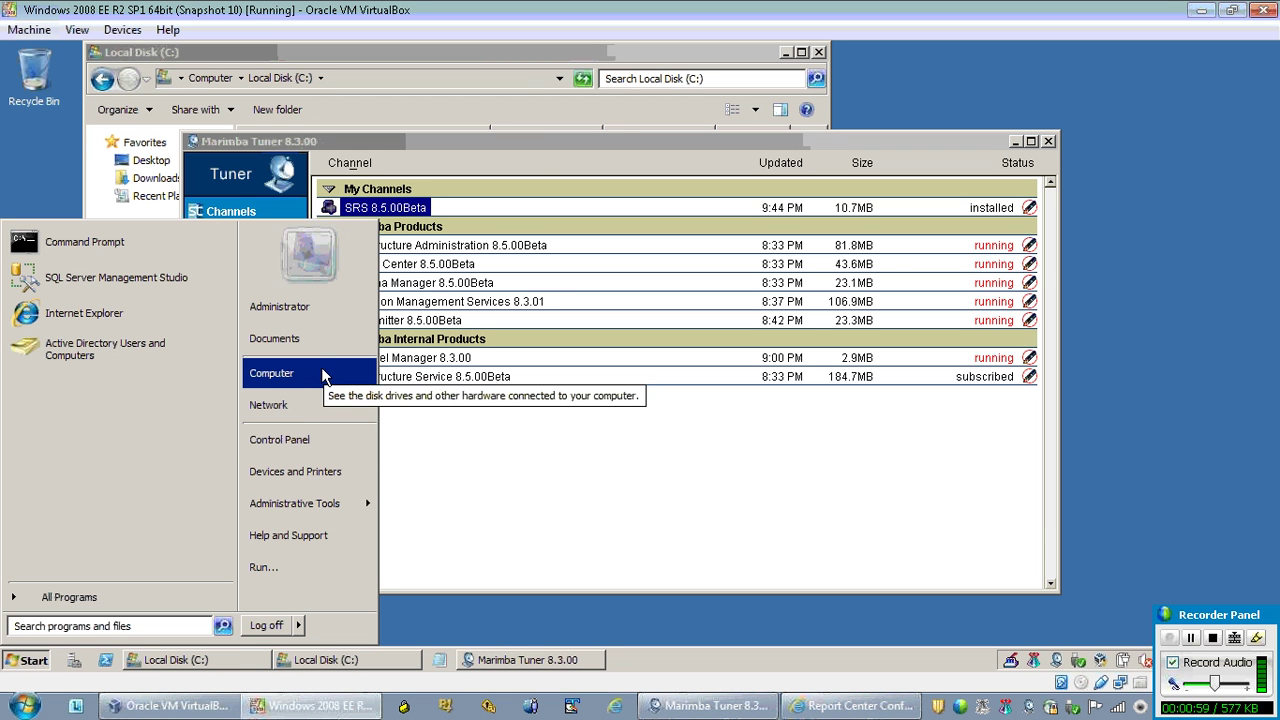
right_click(294, 373)
key("Escape")
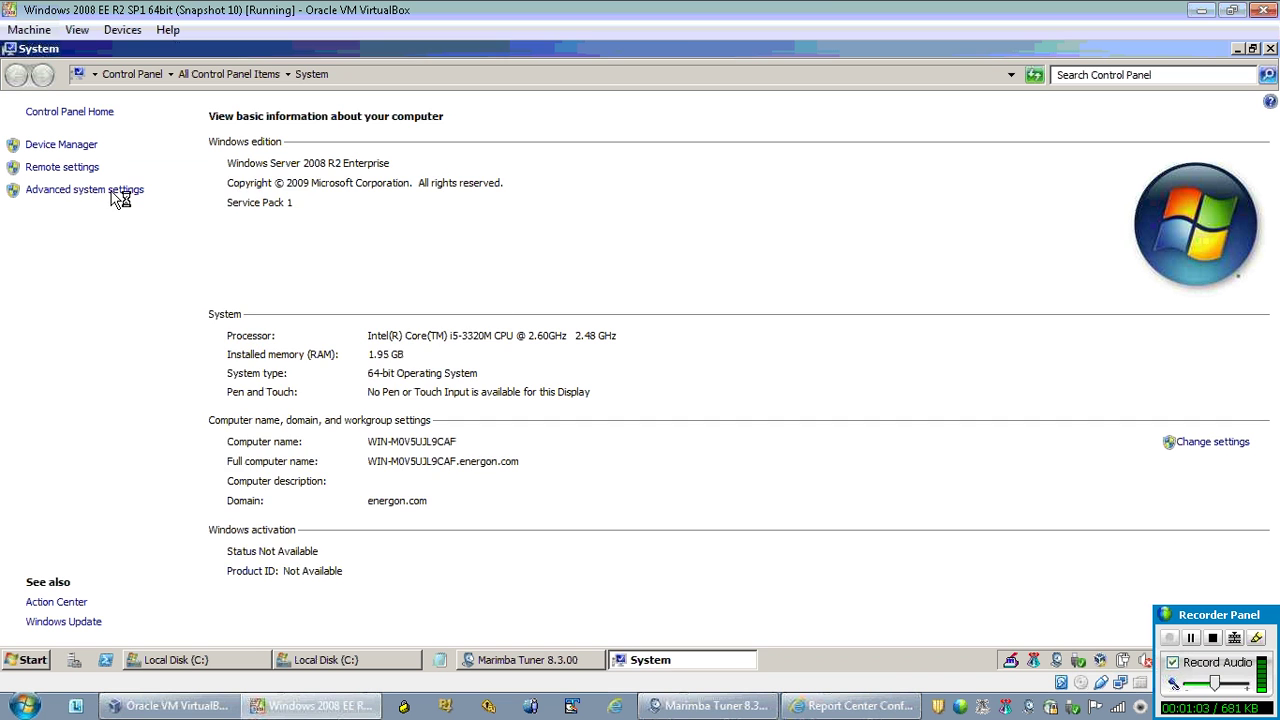
left_click(118, 198)
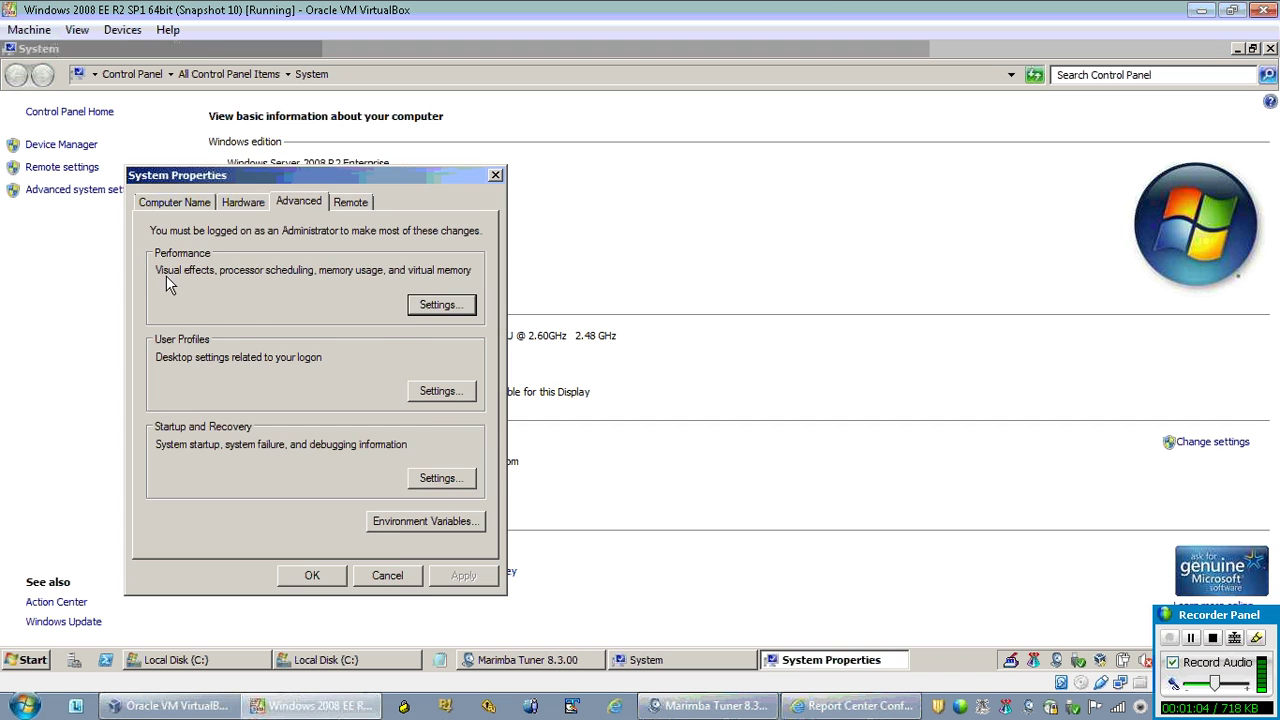
left_click(397, 519)
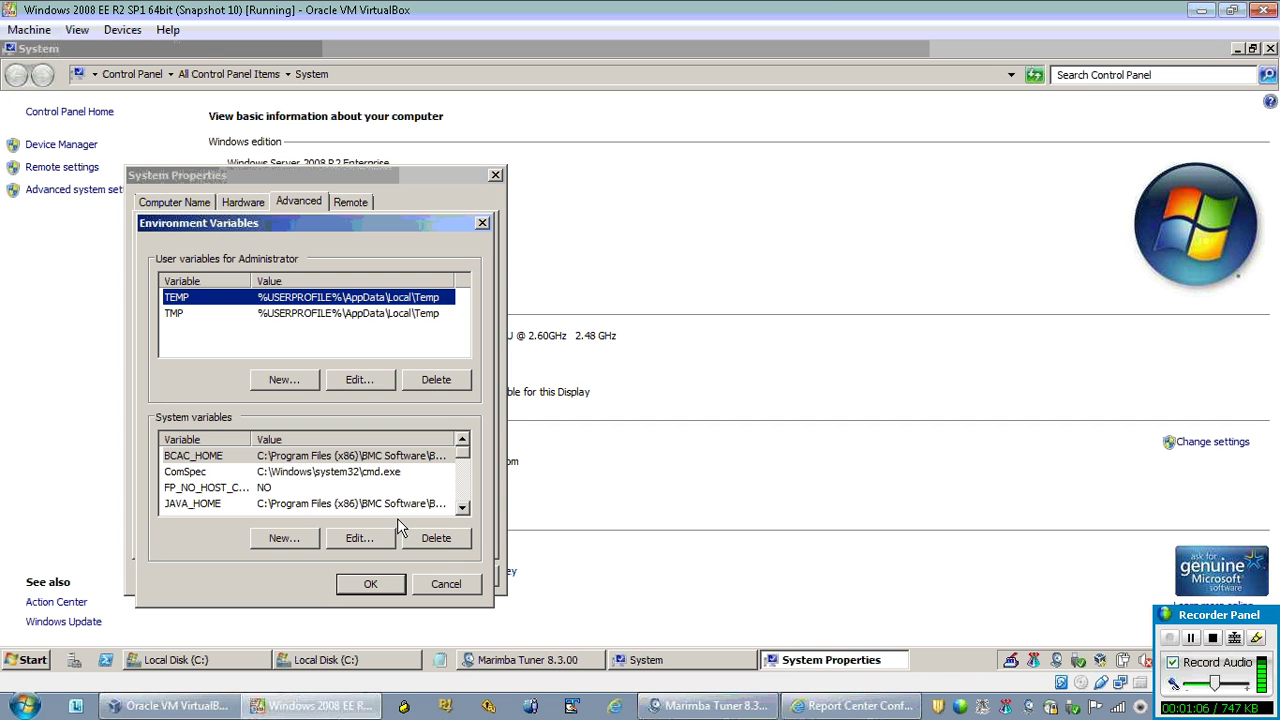
left_click(197, 505)
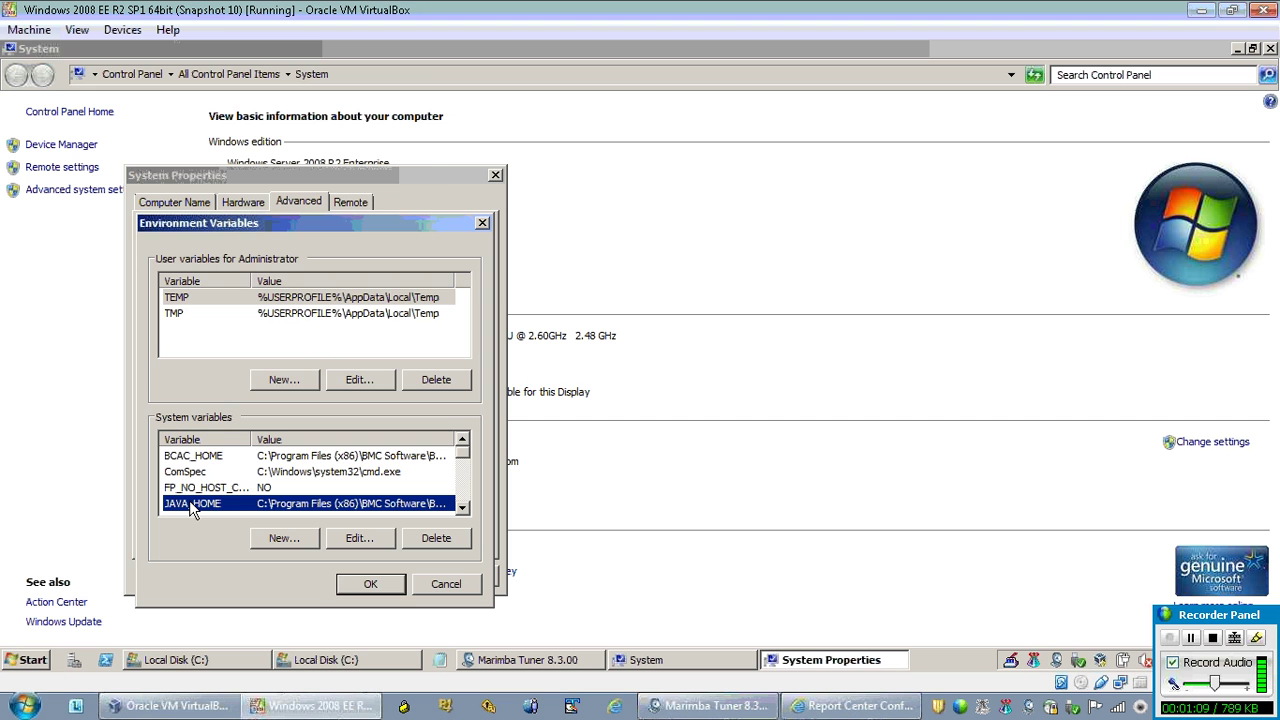
double_click(193, 505)
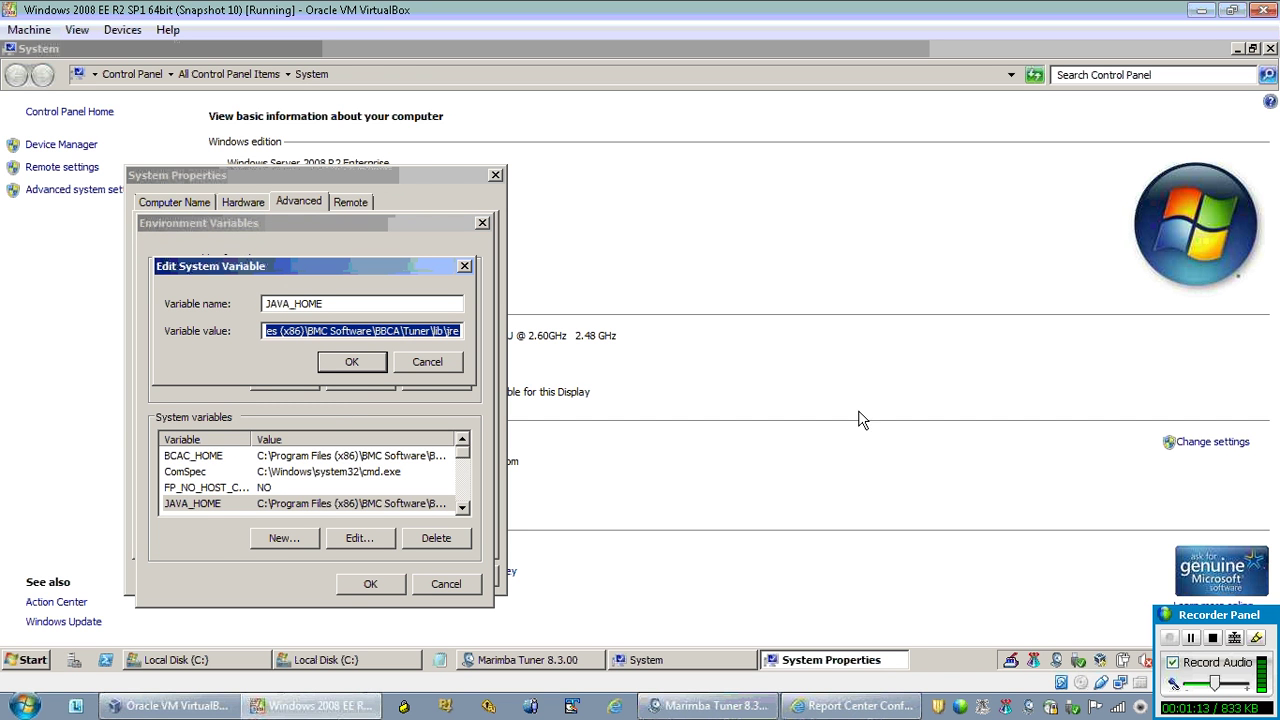
left_click(1192, 638)
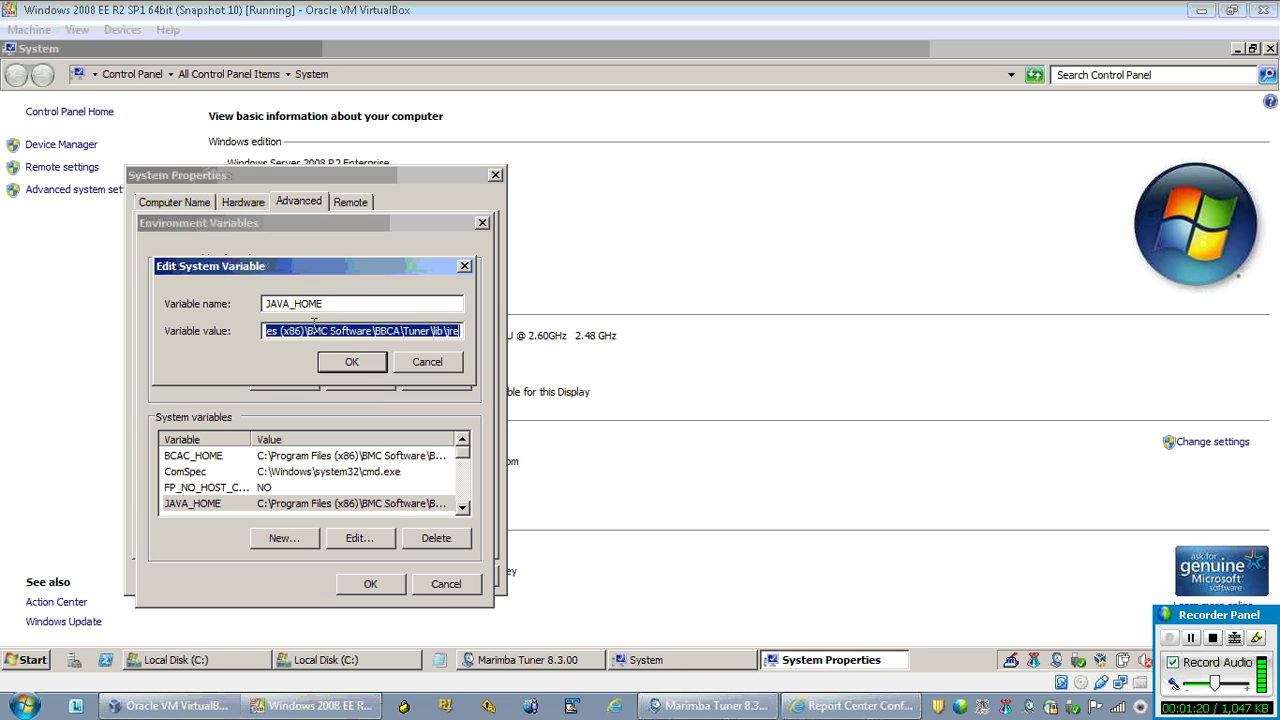
left_click(427, 365)
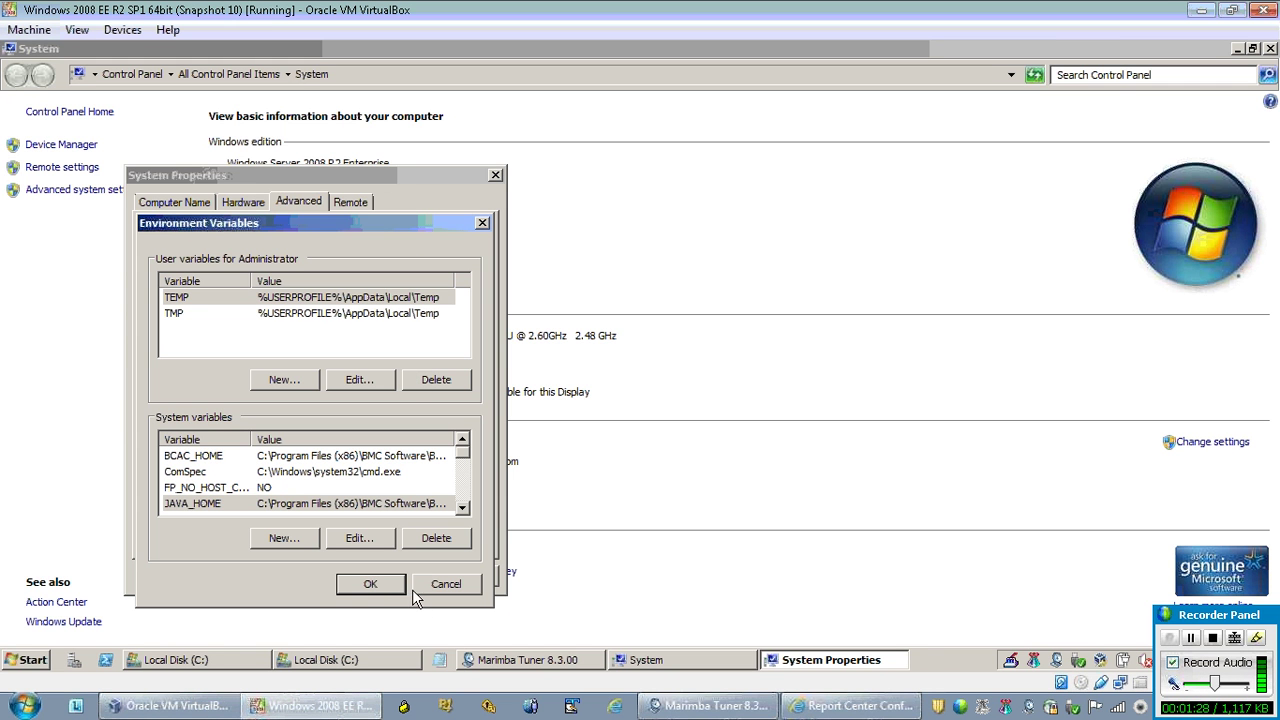
left_click(371, 585)
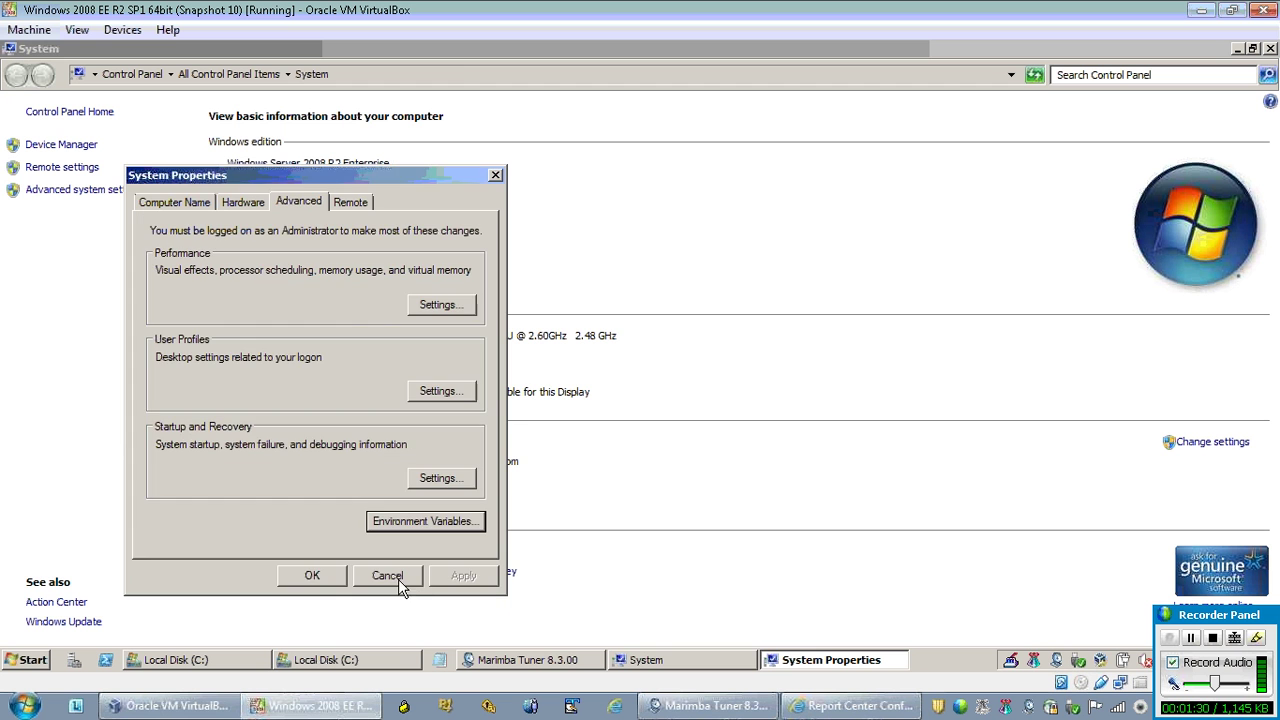
left_click(358, 581)
- Run the srs_startup batch file from C:\install\SRS\srs to start the scan report server
left_click(337, 668)
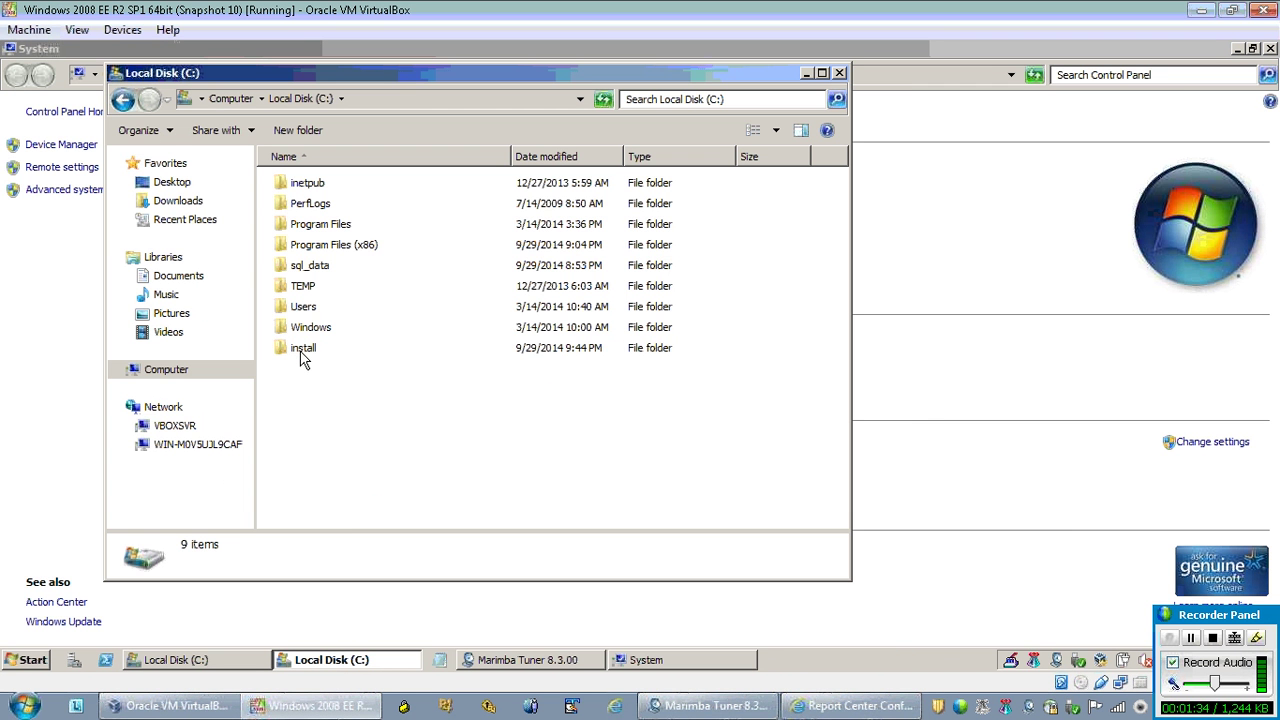
double_click(303, 350)
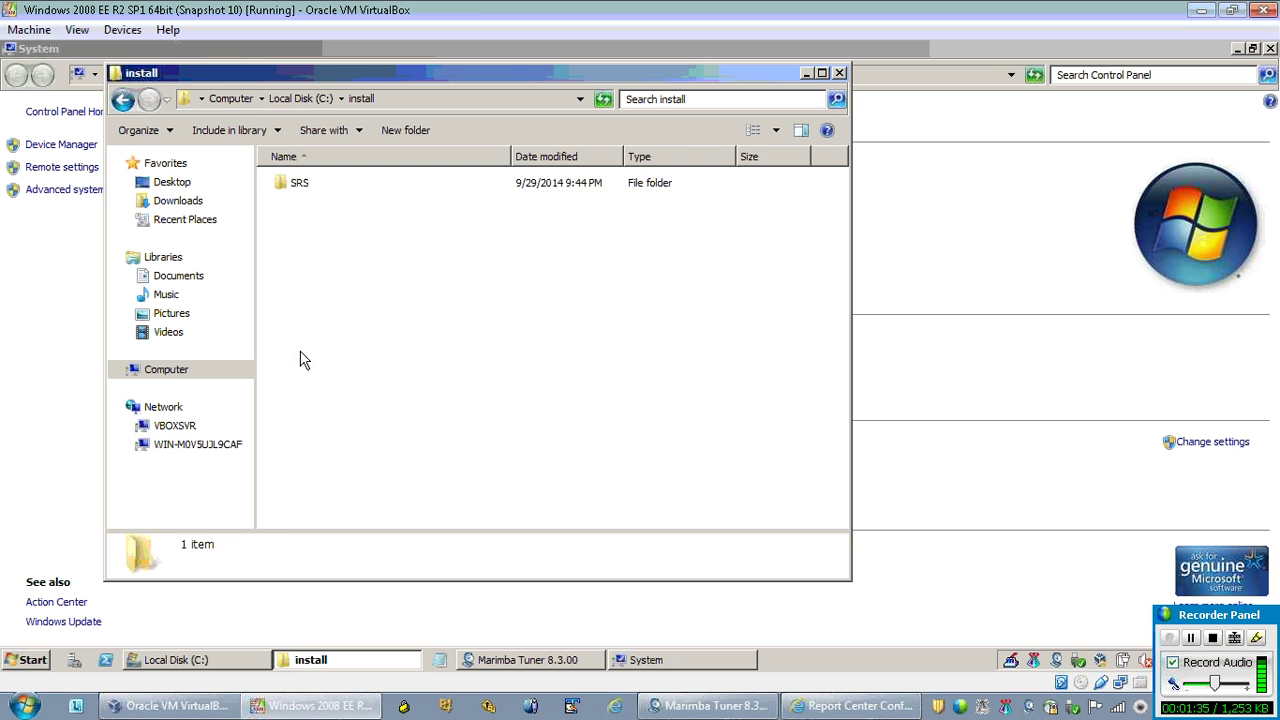
double_click(288, 190)
left_click(294, 190)
double_click(294, 190)
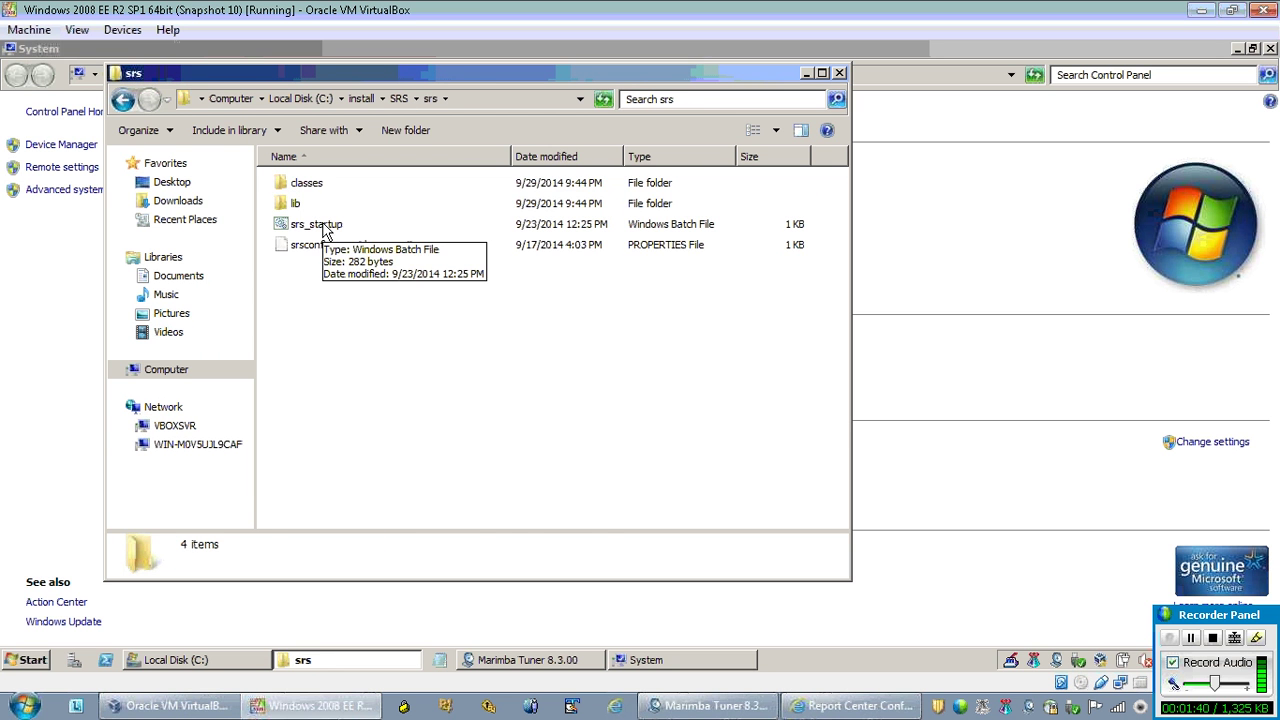
double_click(324, 226)
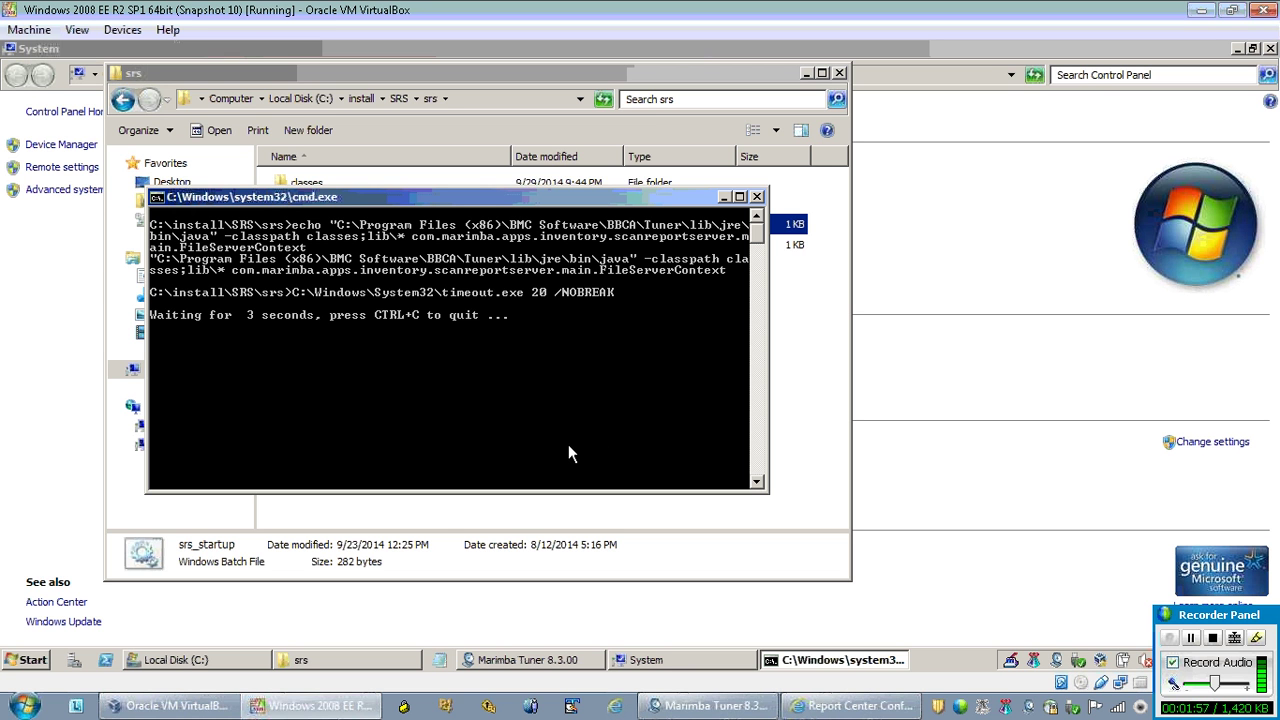
- Check the SRS channel's status in Marimba Tuner and examine the startup output in the server console
left_click(527, 660)
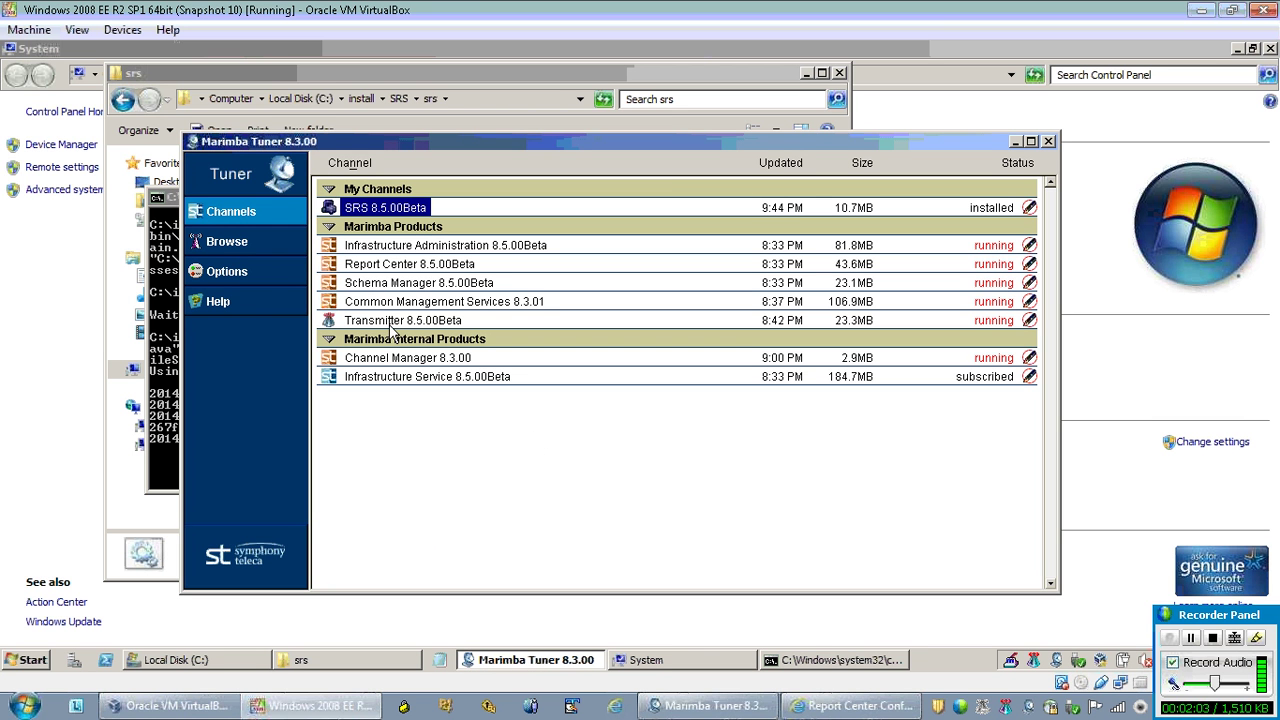
left_click(1207, 657)
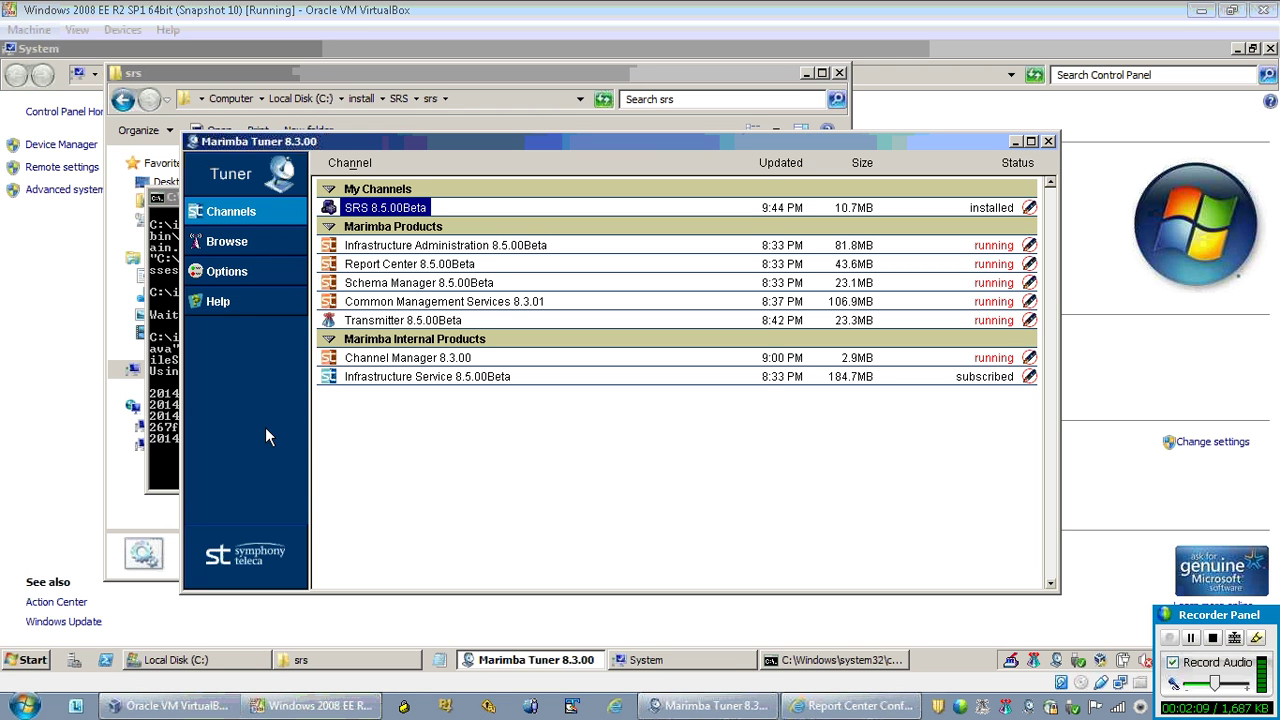
left_click(167, 362)
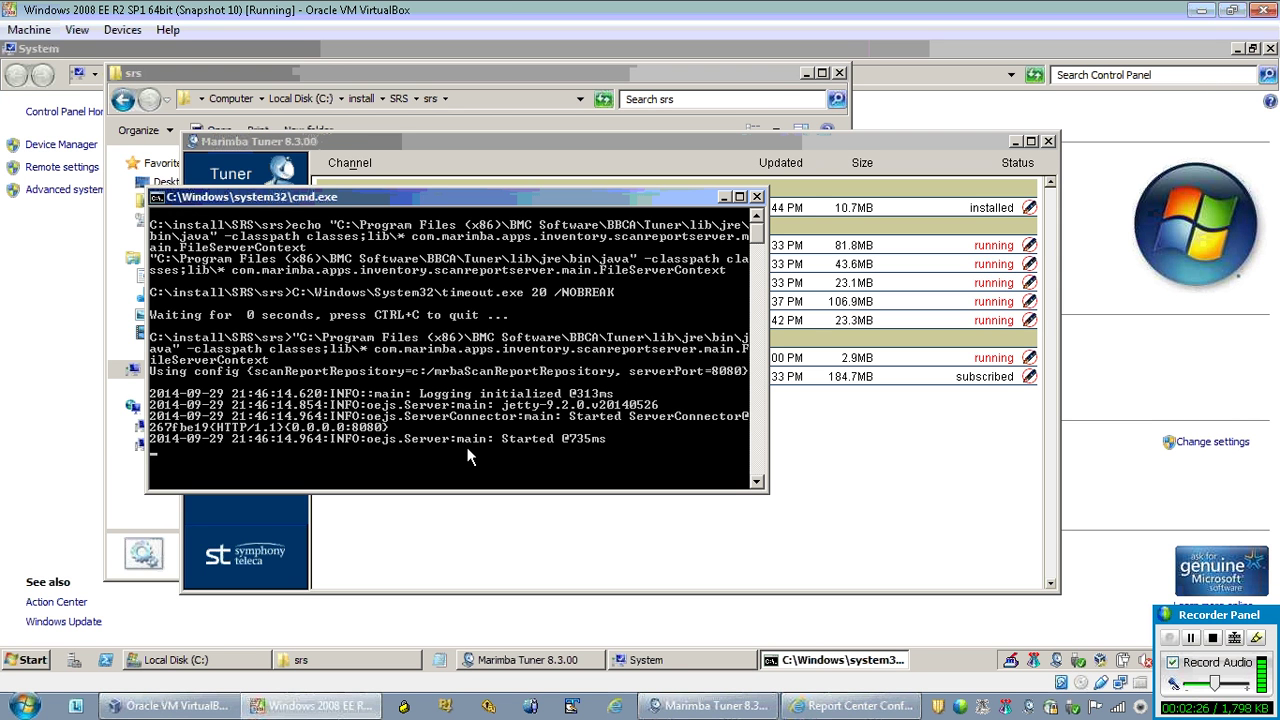
- Inspect the mrbaScanReportRepository folder on the C: drive and its endpoint-metadata subfolder, and return to the drive root
left_click(300, 660)
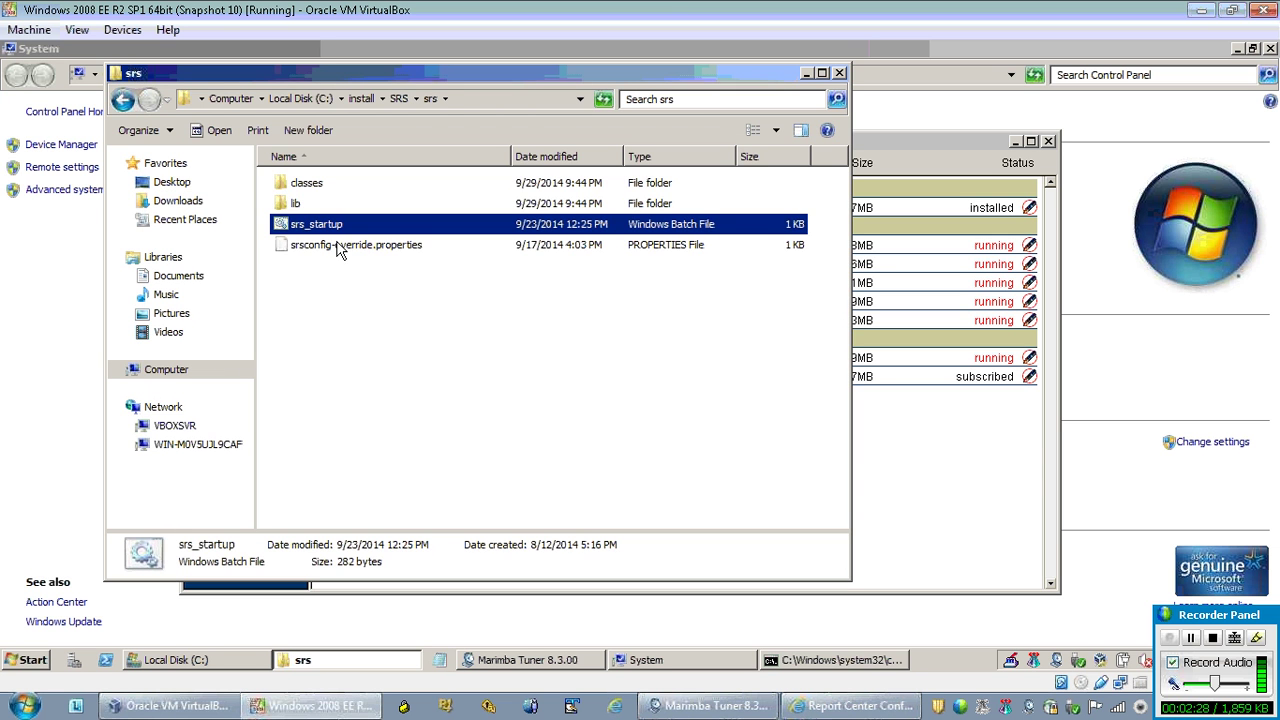
left_click(312, 99)
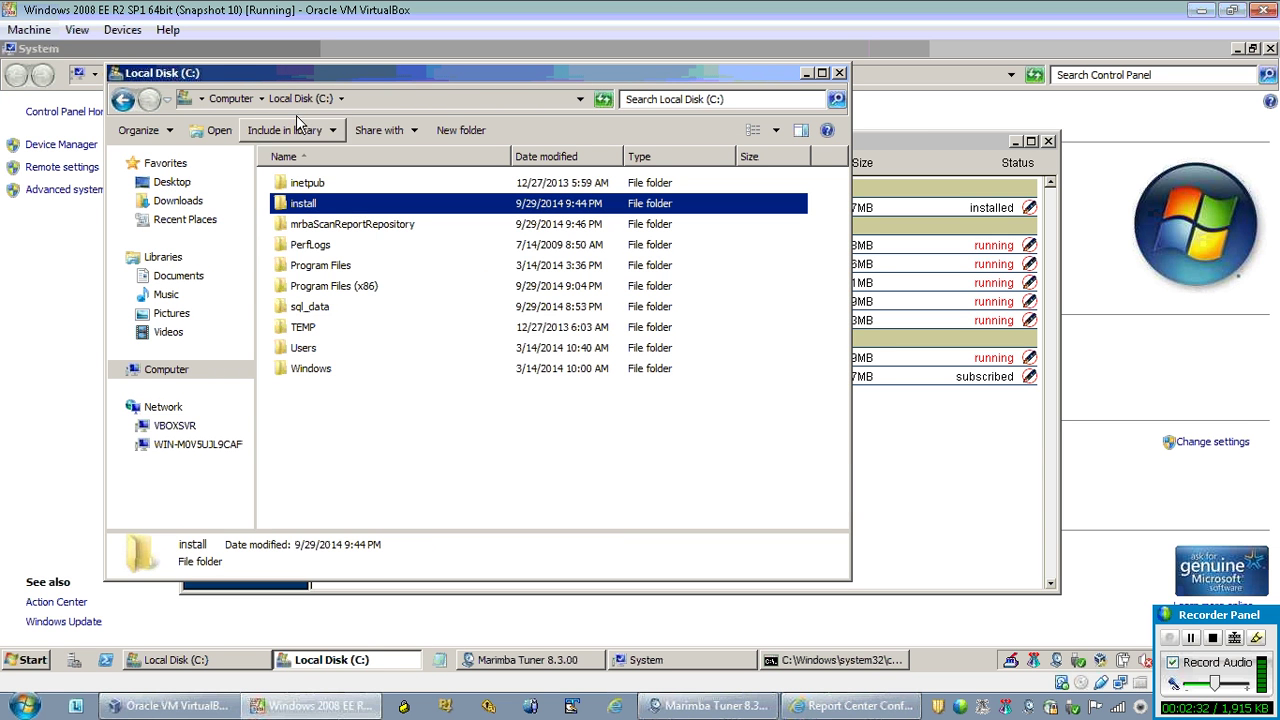
double_click(318, 224)
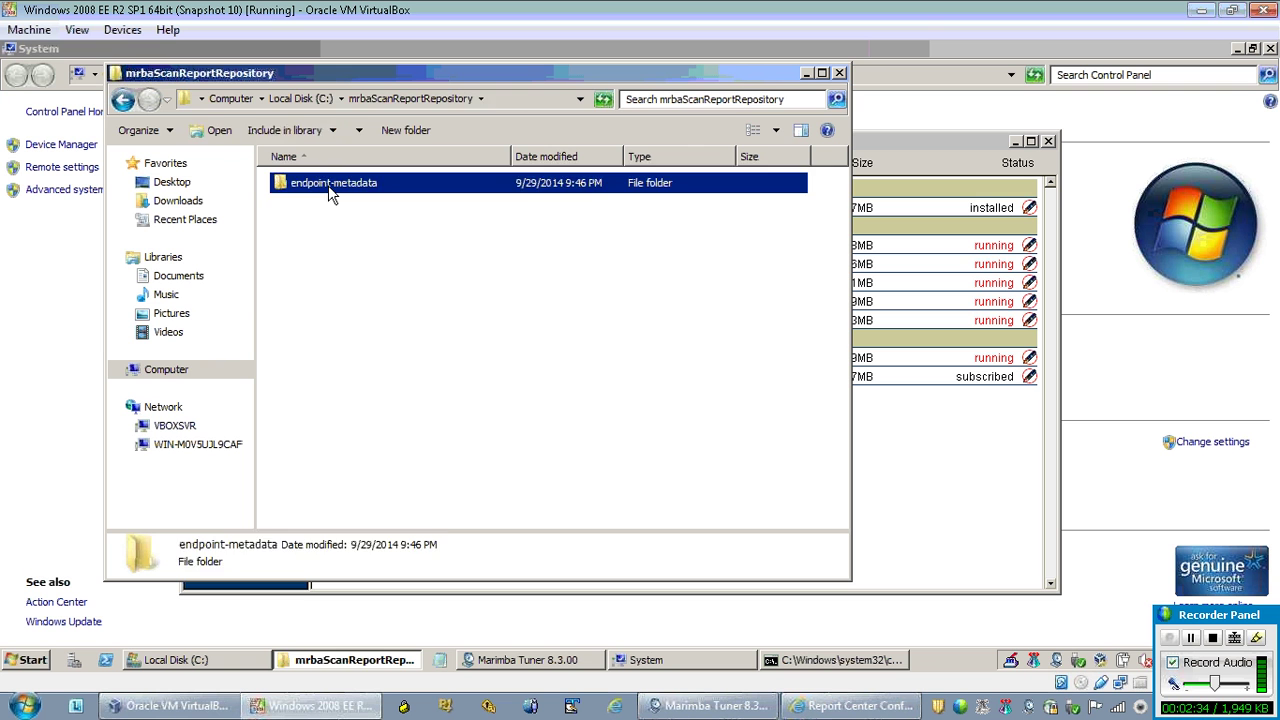
double_click(334, 188)
left_click(414, 99)
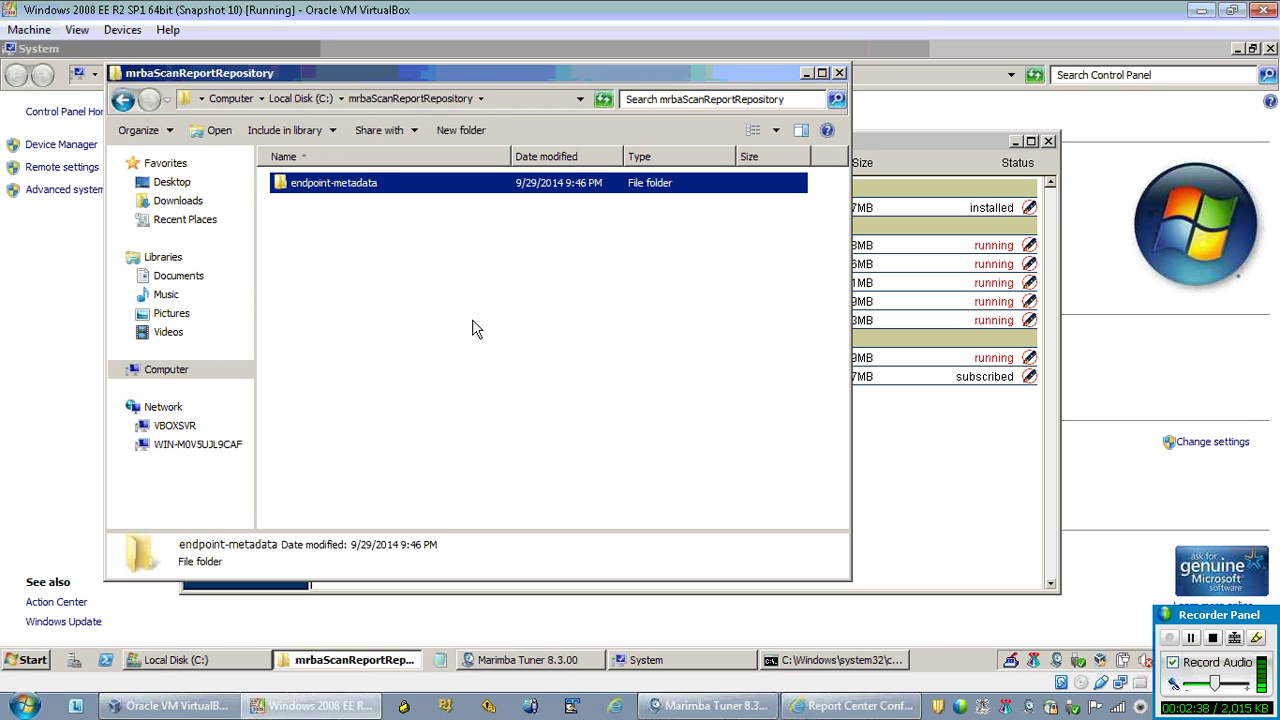
left_click(312, 101)
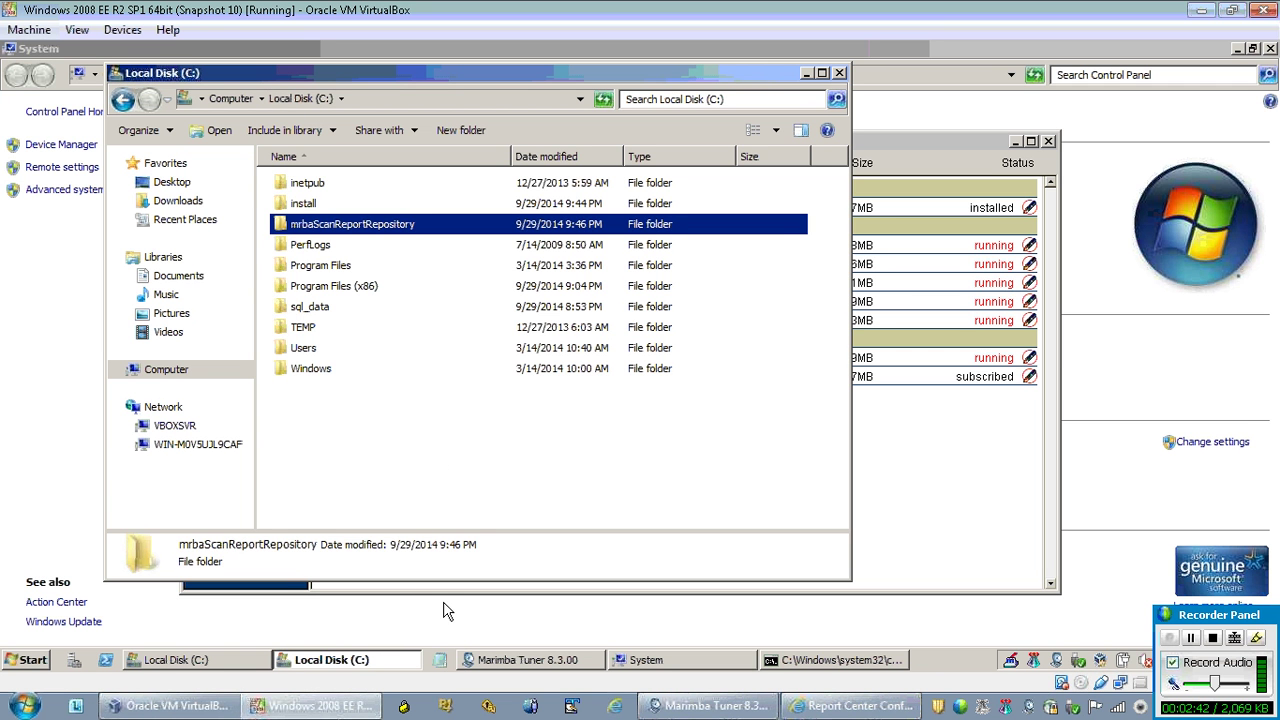
- Put the C: drive window away and bring the running scan report server console back to the front
left_click(378, 665)
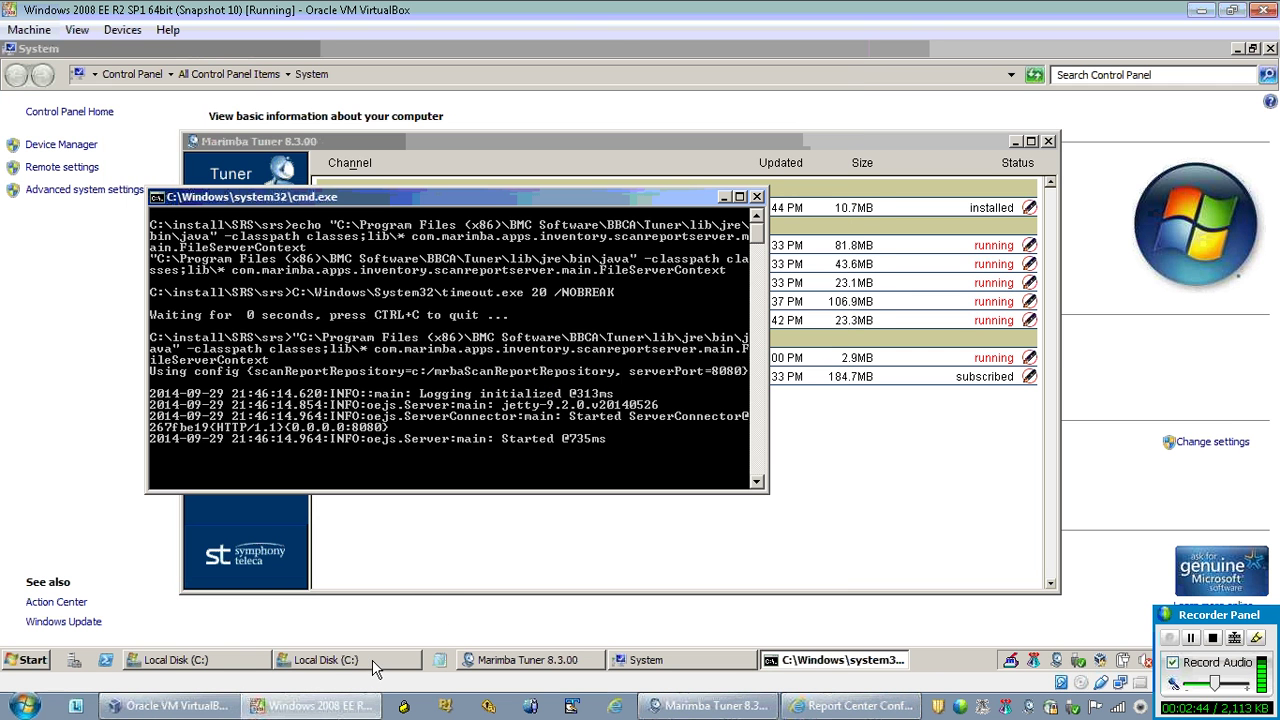
left_click(828, 662)
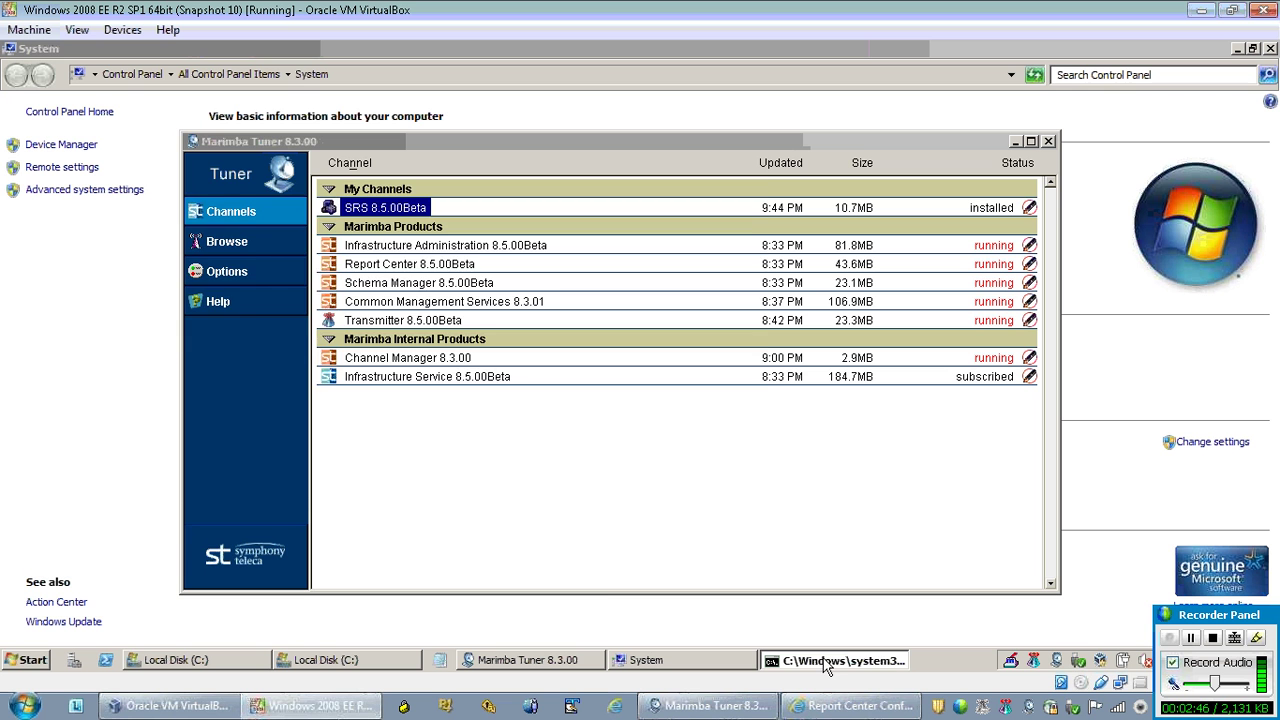
left_click(828, 662)
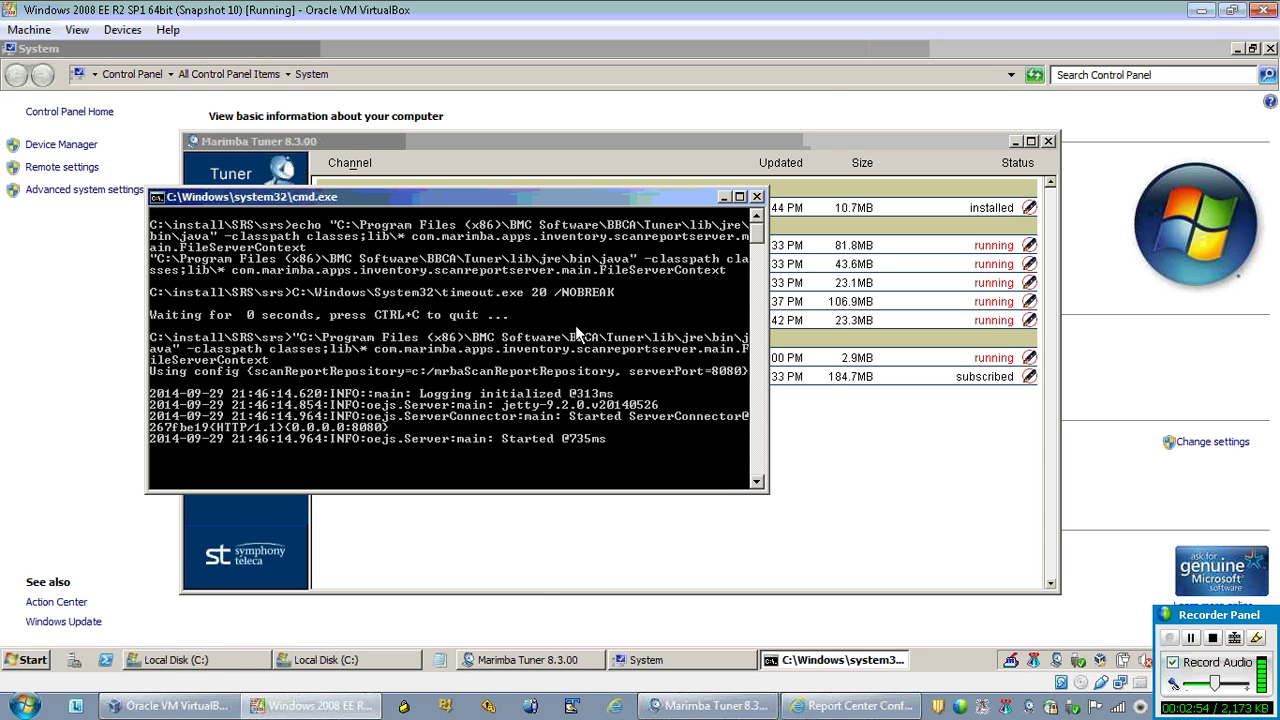
- Review the contents of C:\install\SRS\srs and close that window, and open the mrbaScanReportRepository folder on the C: drive
left_click(234, 656)
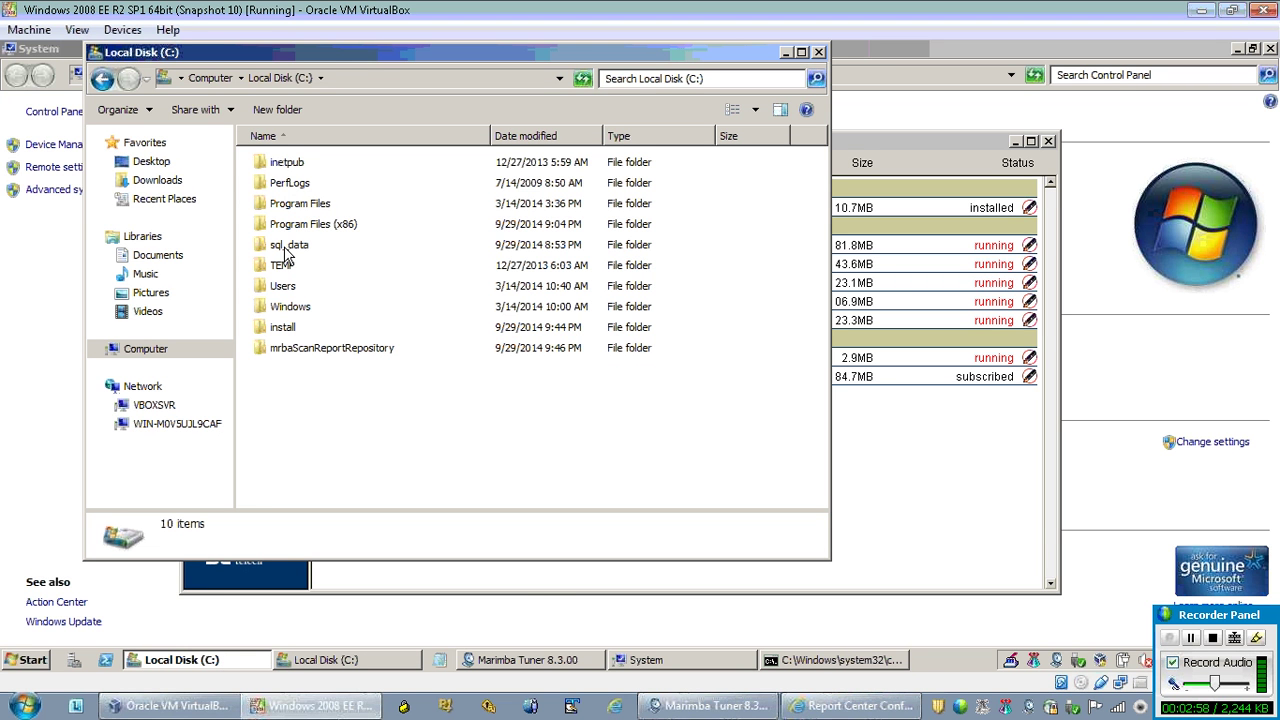
double_click(288, 326)
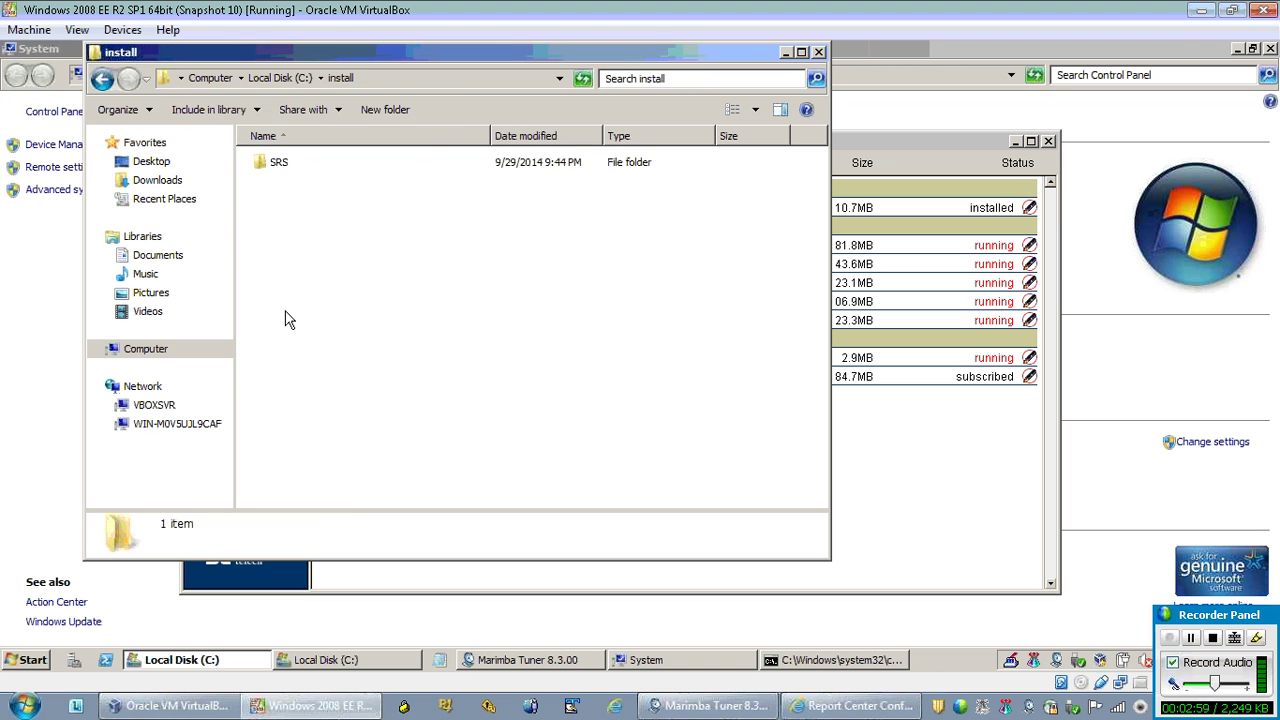
double_click(294, 164)
double_click(284, 166)
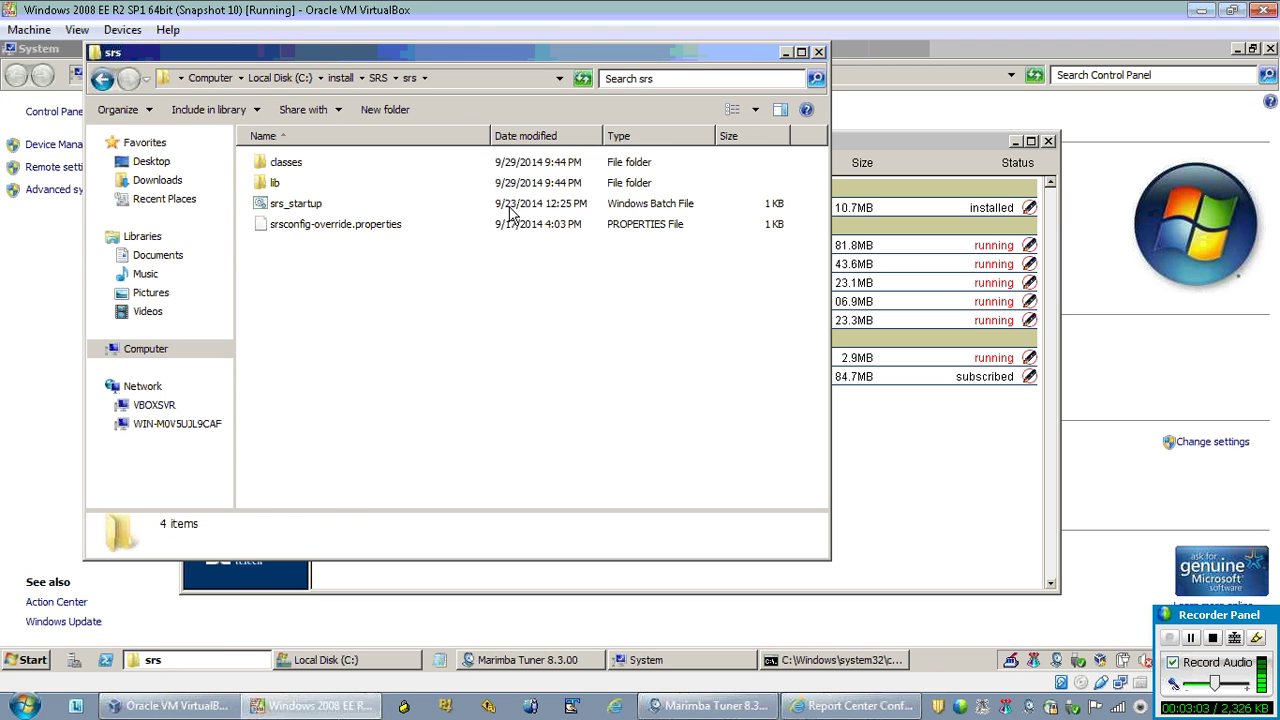
left_click(818, 51)
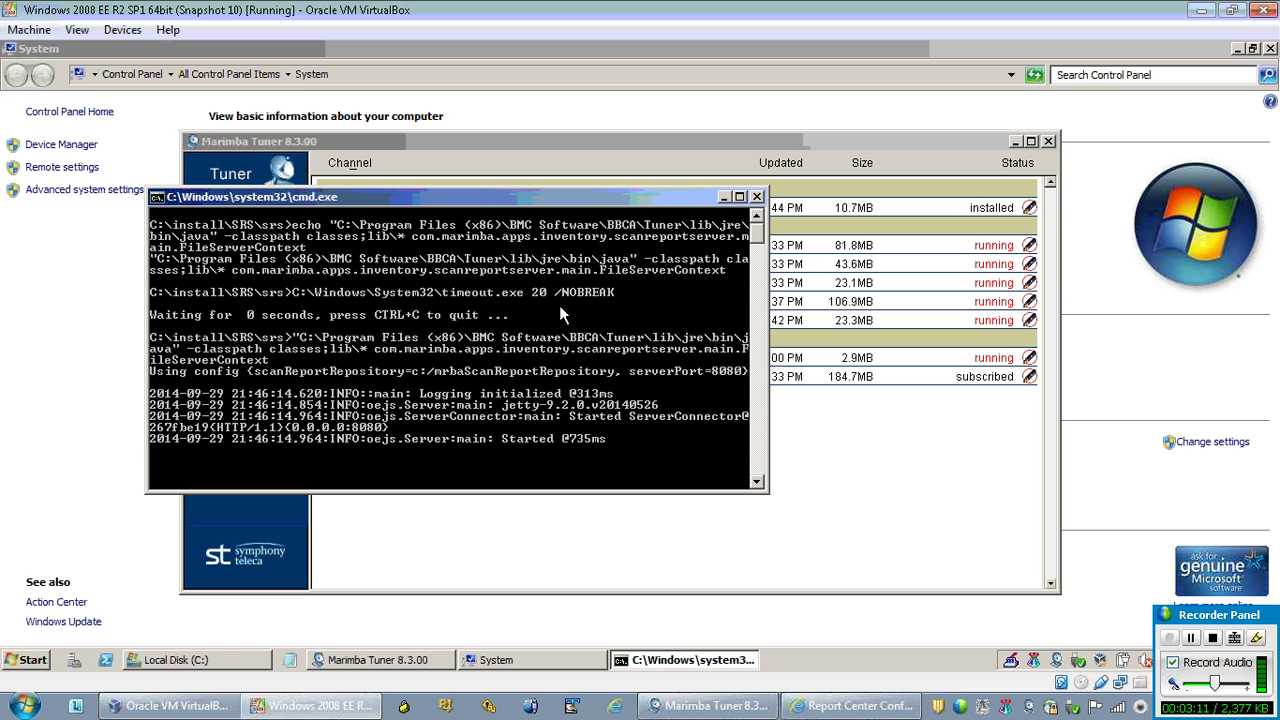
left_click(240, 660)
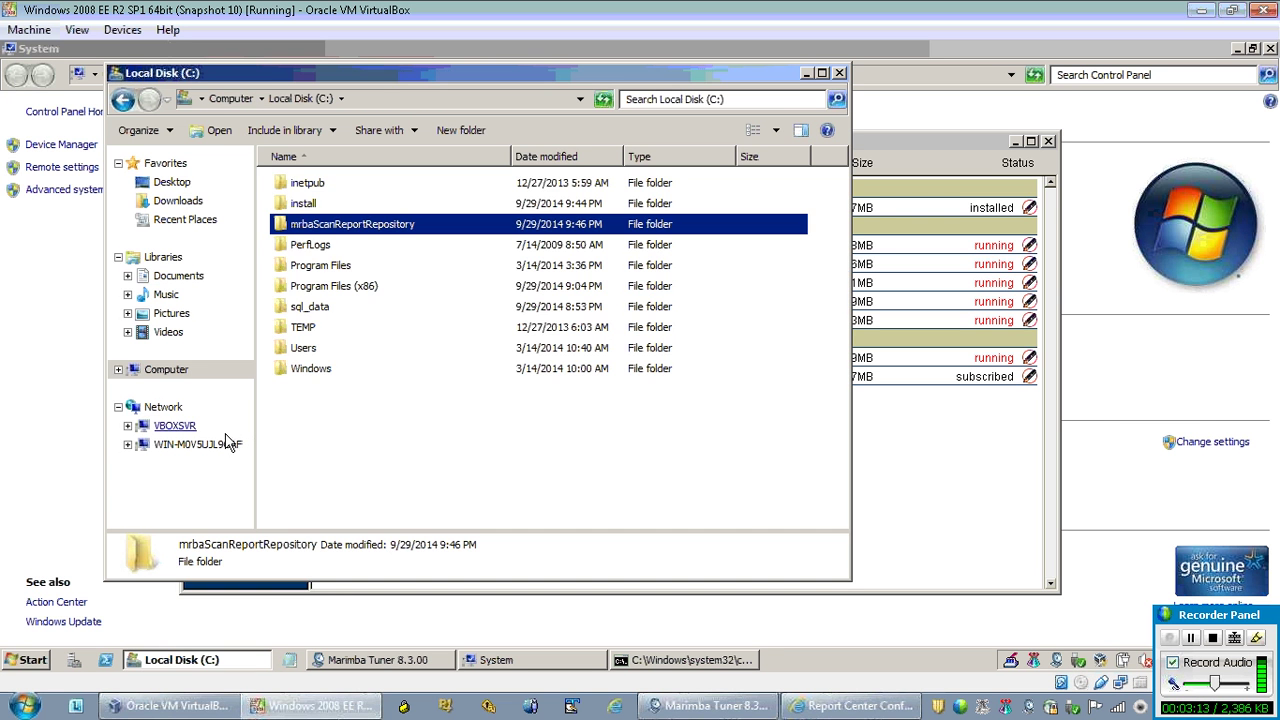
double_click(330, 224)
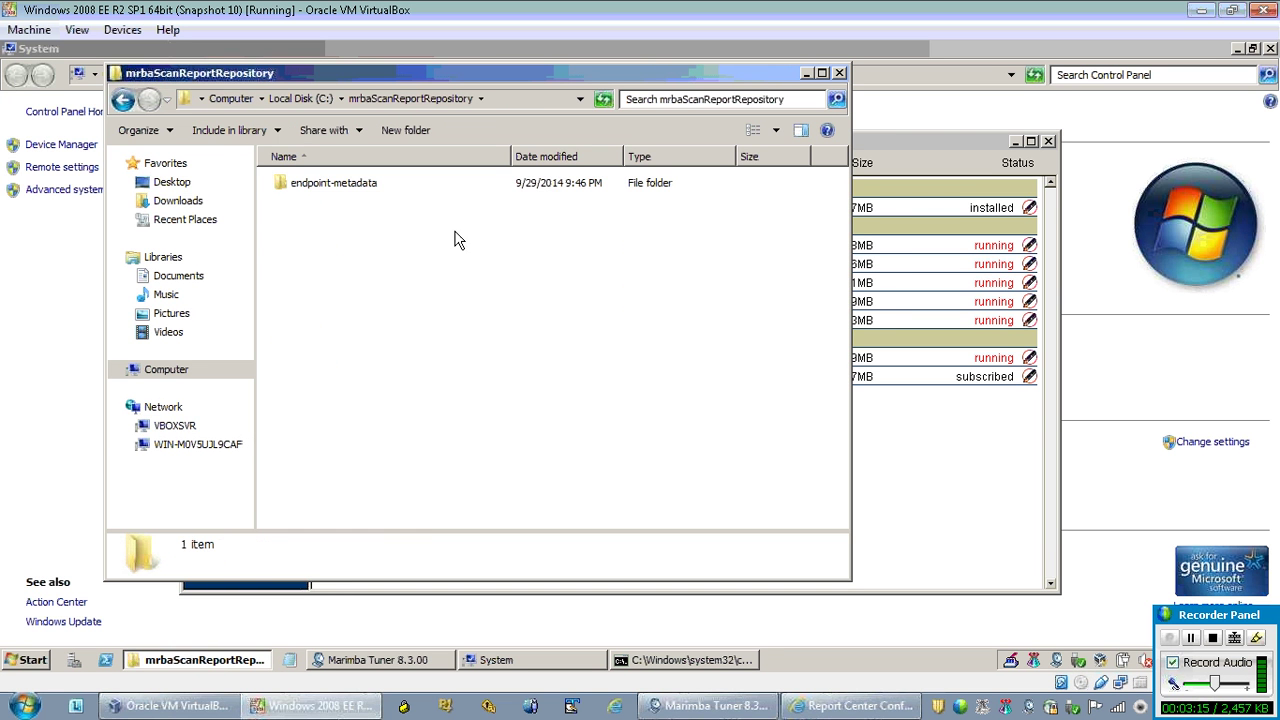
- Review the Transmitter and Common Management Services channels in Marimba Tuner and compare the Report Center URL's IP address with the virtual machine's network adapter
left_click(976, 450)
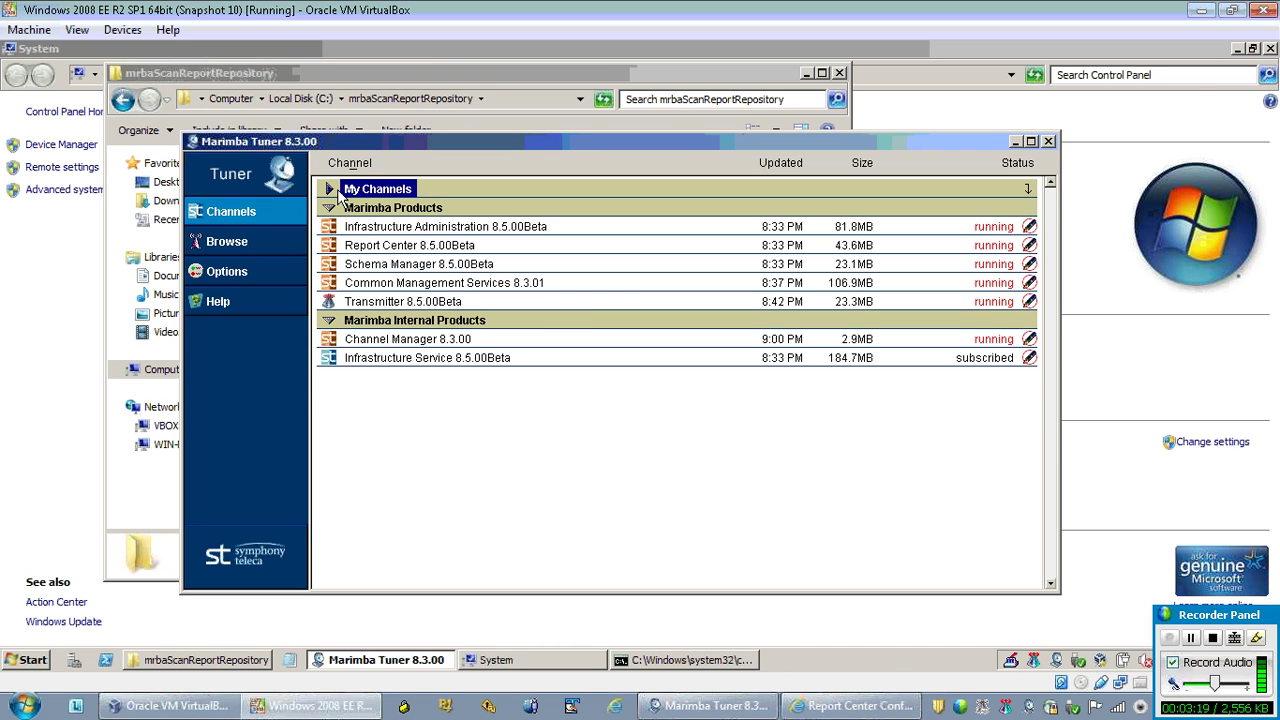
left_click(437, 303)
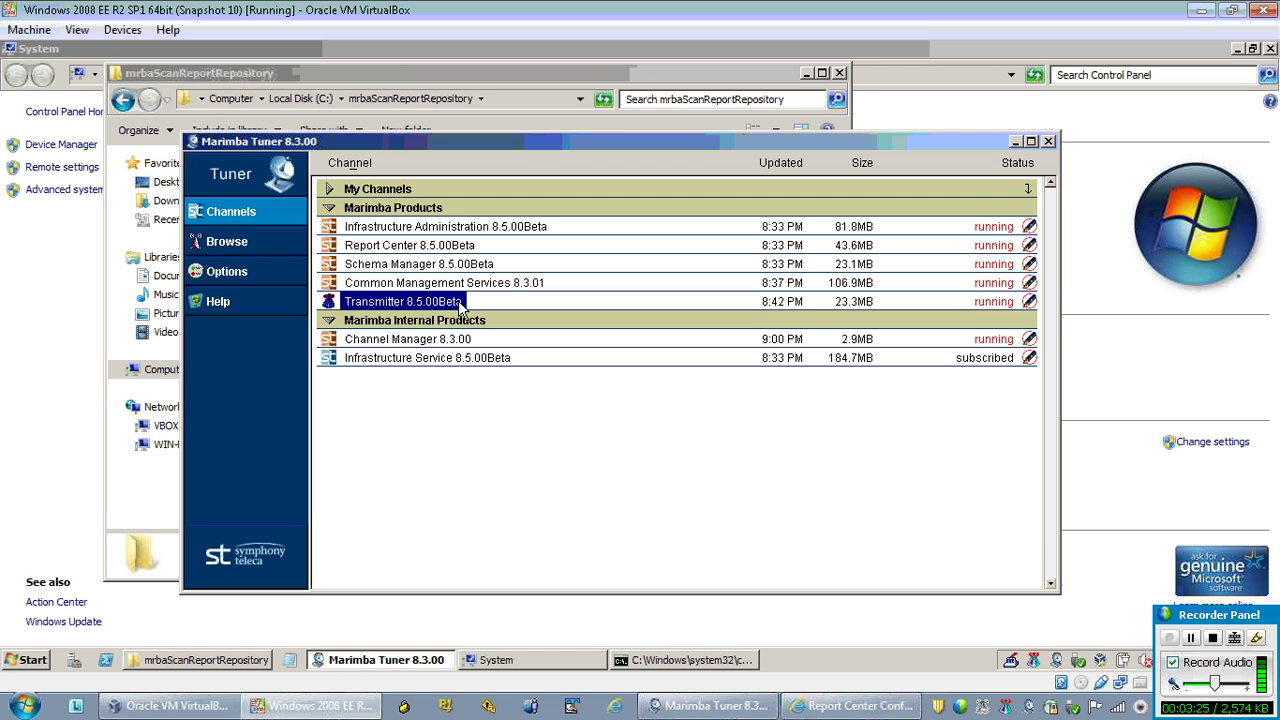
left_click(848, 706)
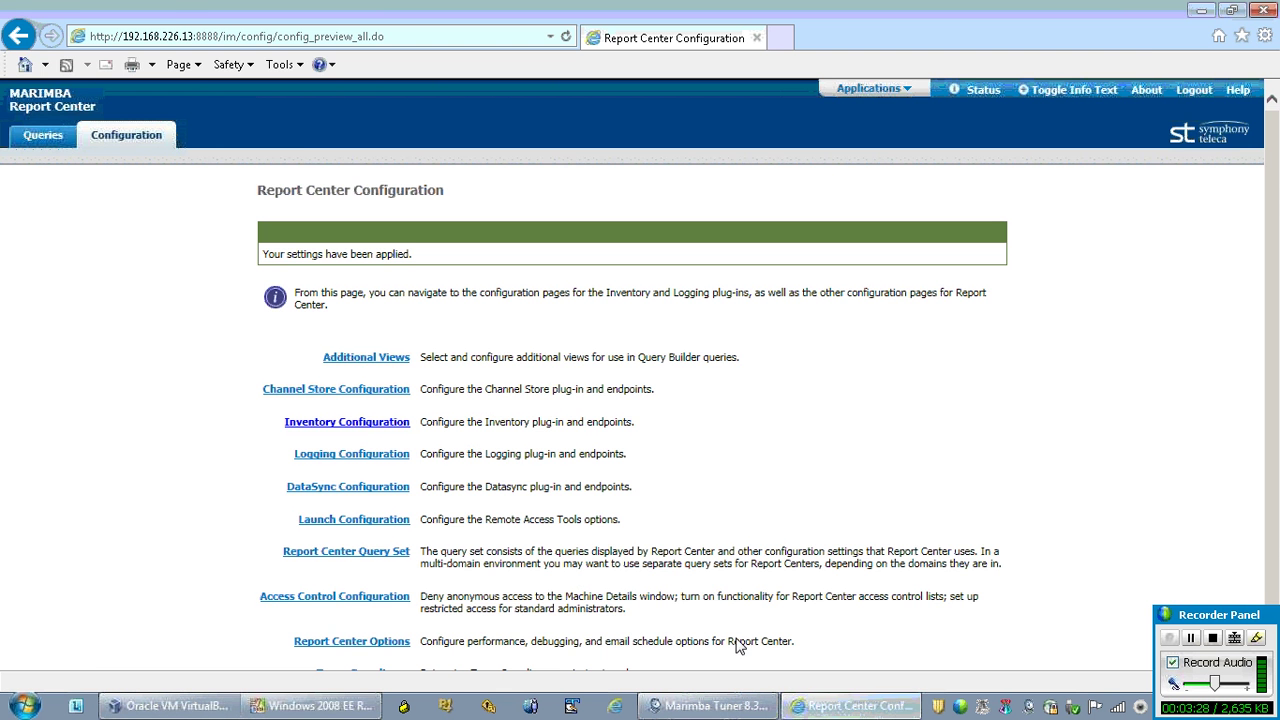
left_click(848, 706)
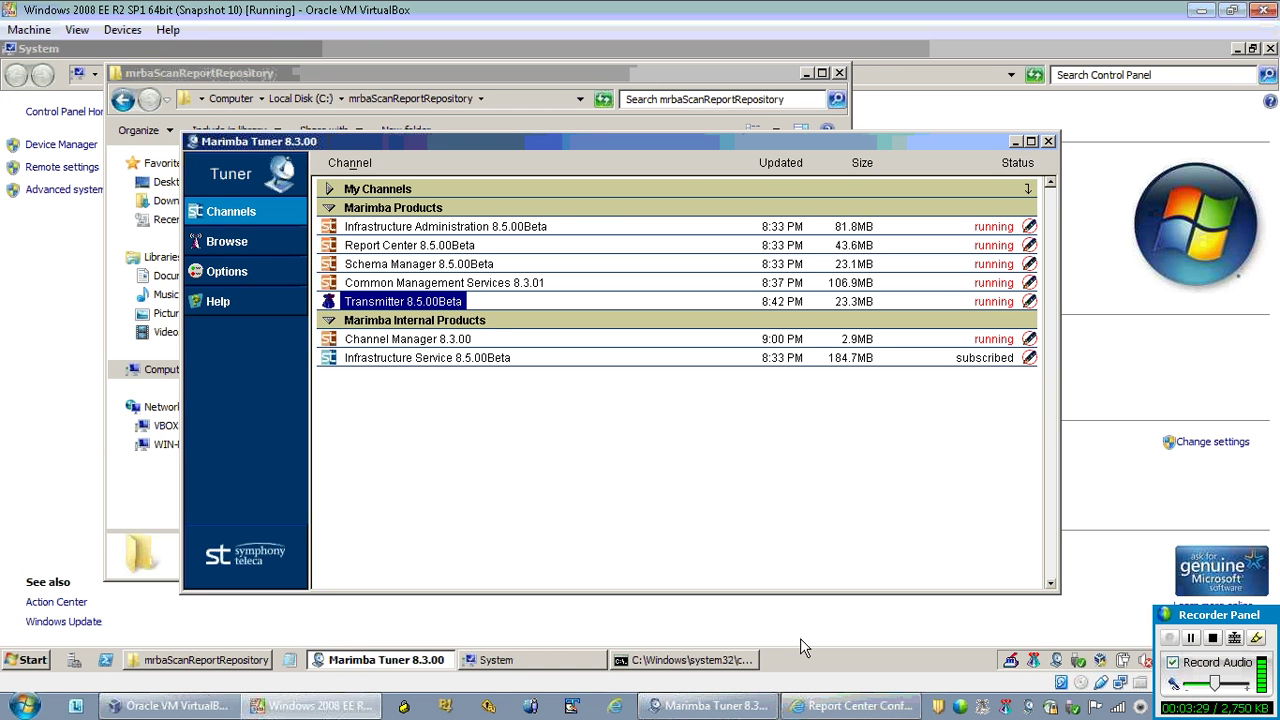
left_click(848, 706)
left_click(848, 706)
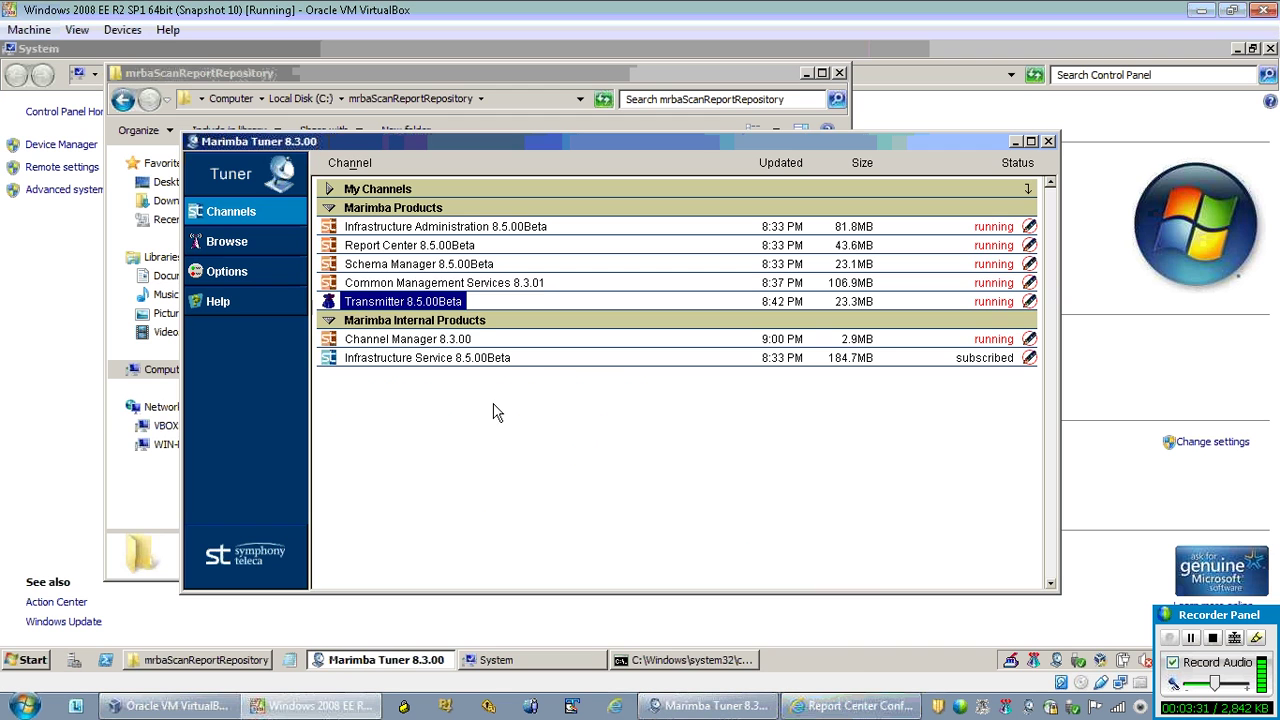
left_click(438, 285)
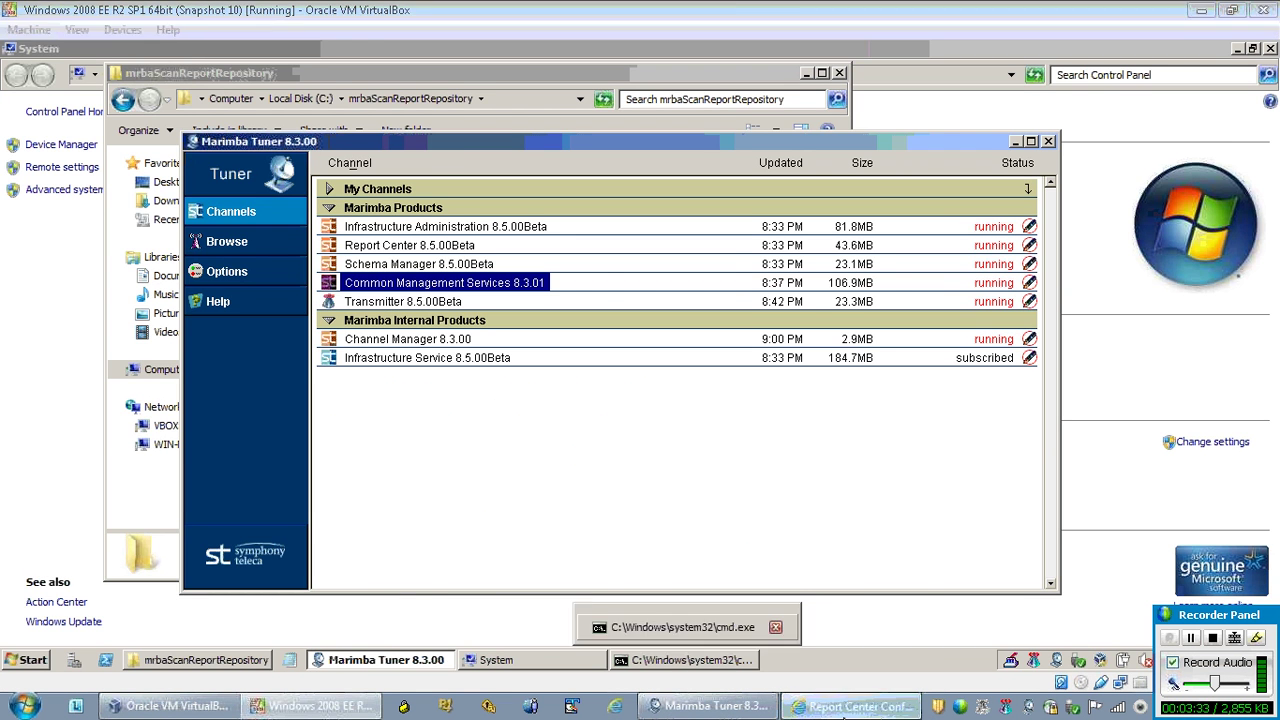
left_click(800, 704)
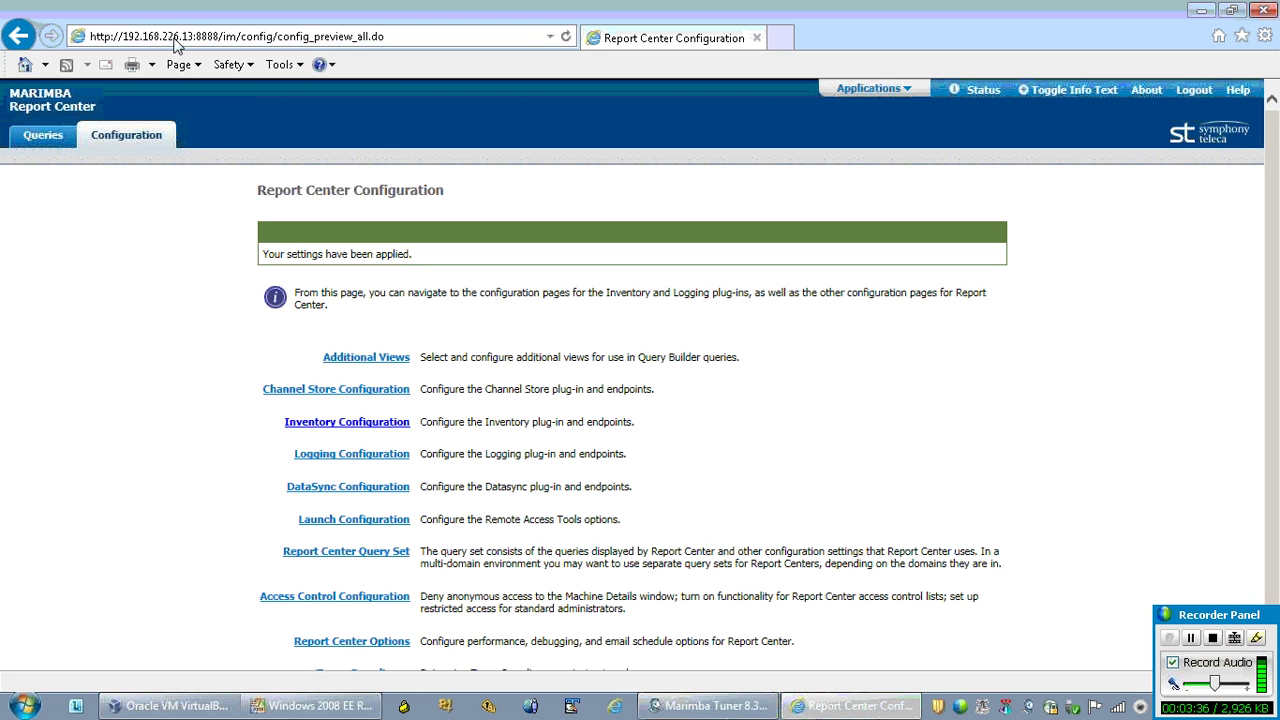
left_click(848, 707)
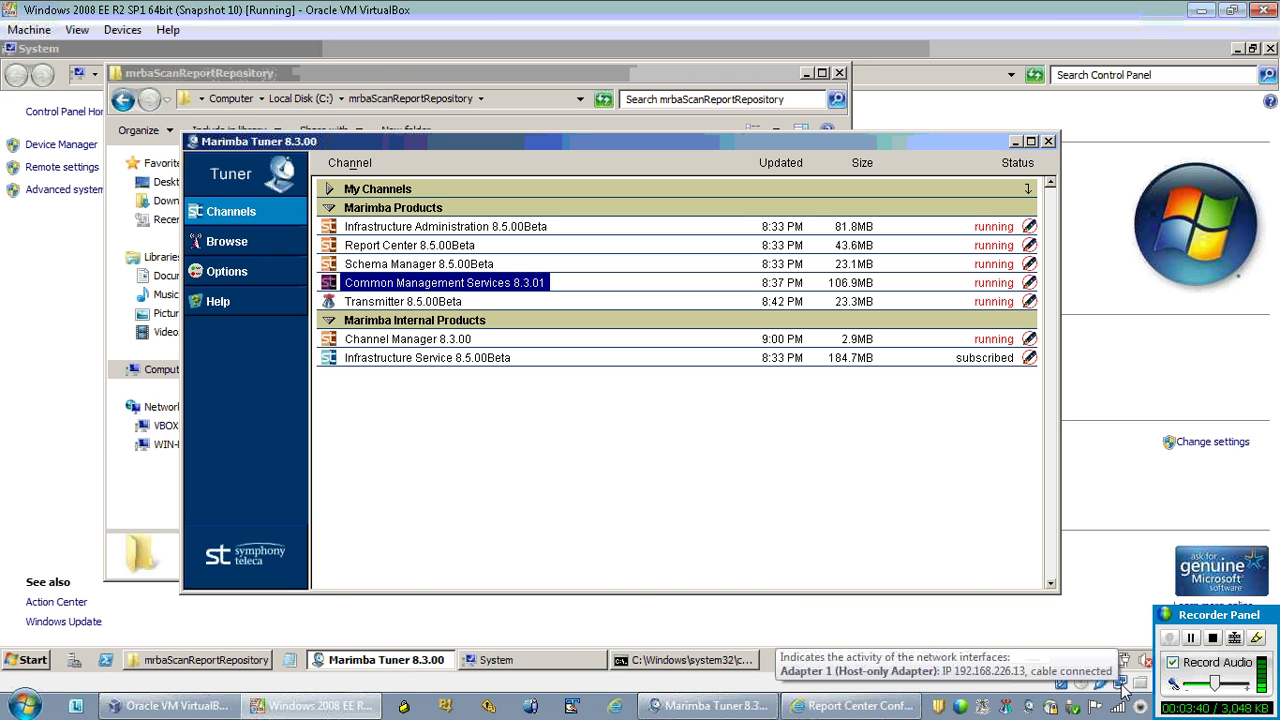
left_click(855, 706)
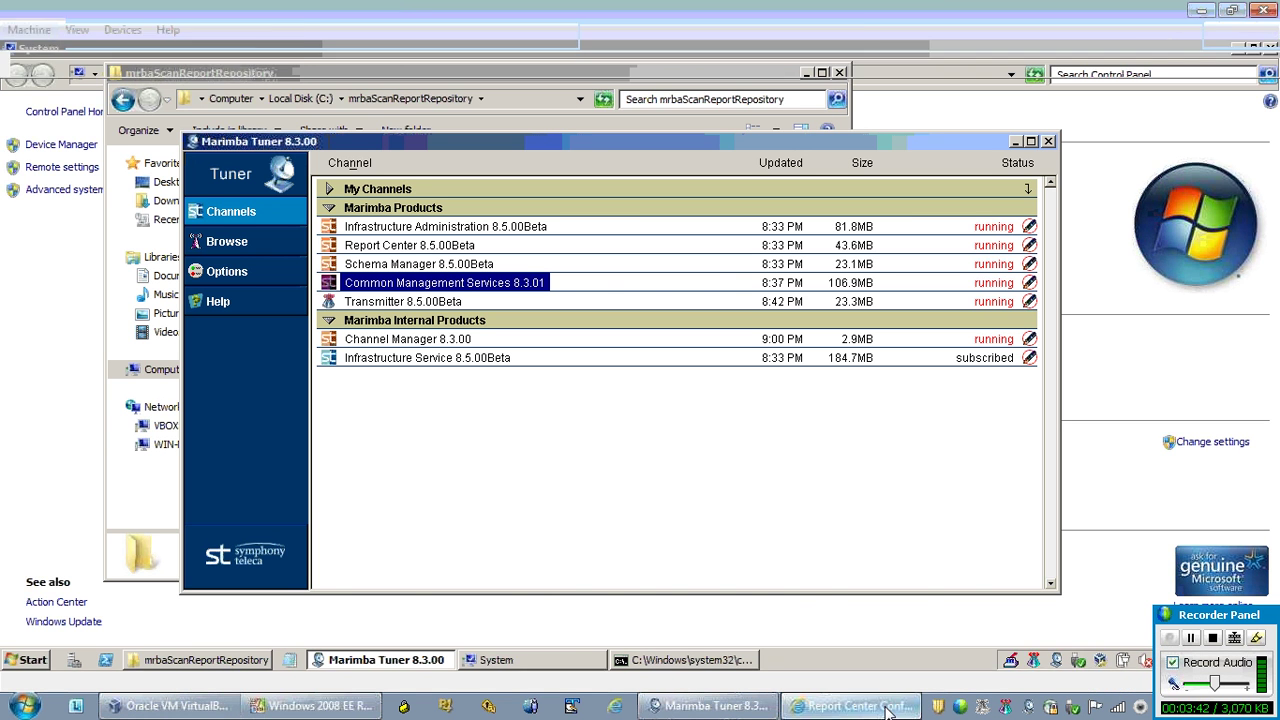
left_click(396, 431)
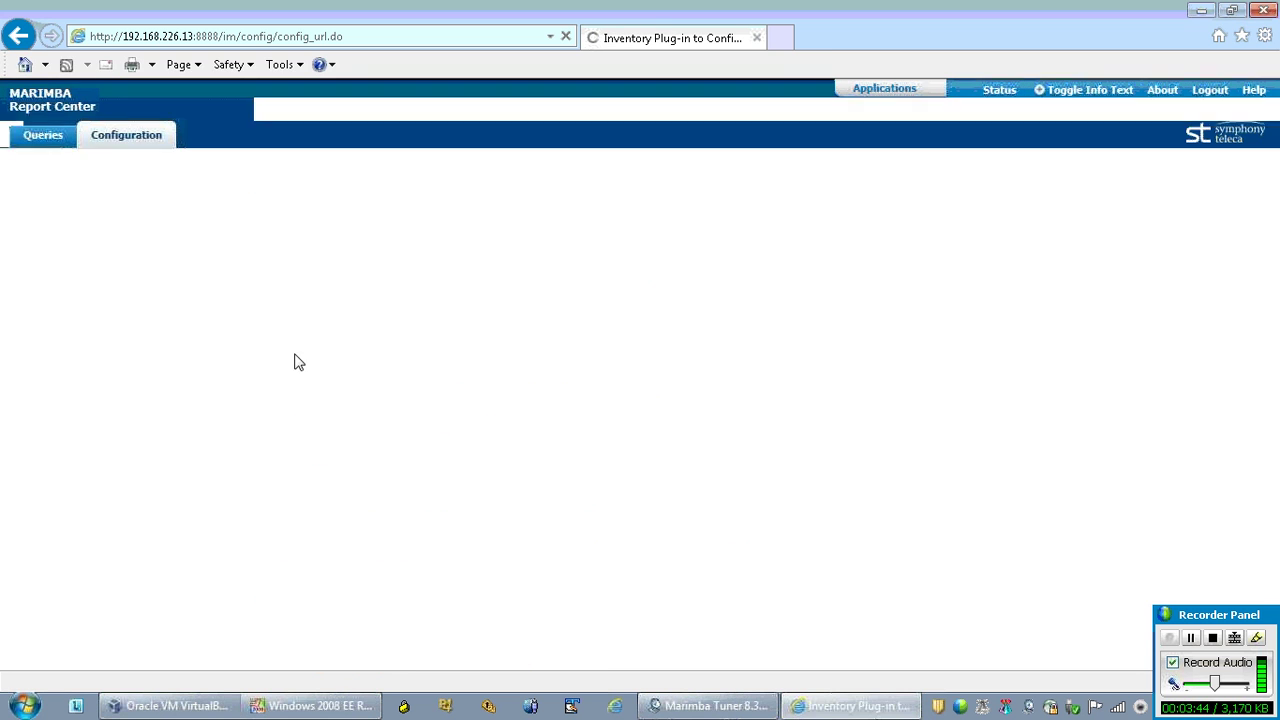
left_click(283, 297)
left_click(428, 297)
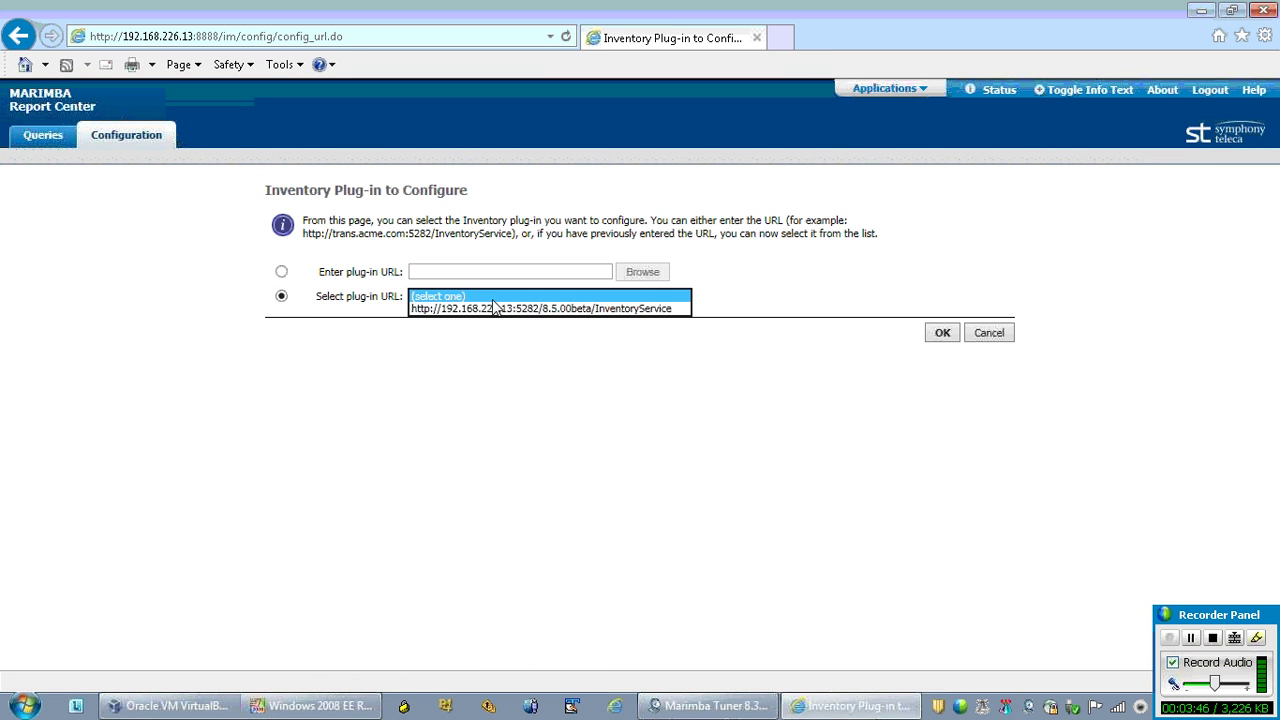
left_click(491, 310)
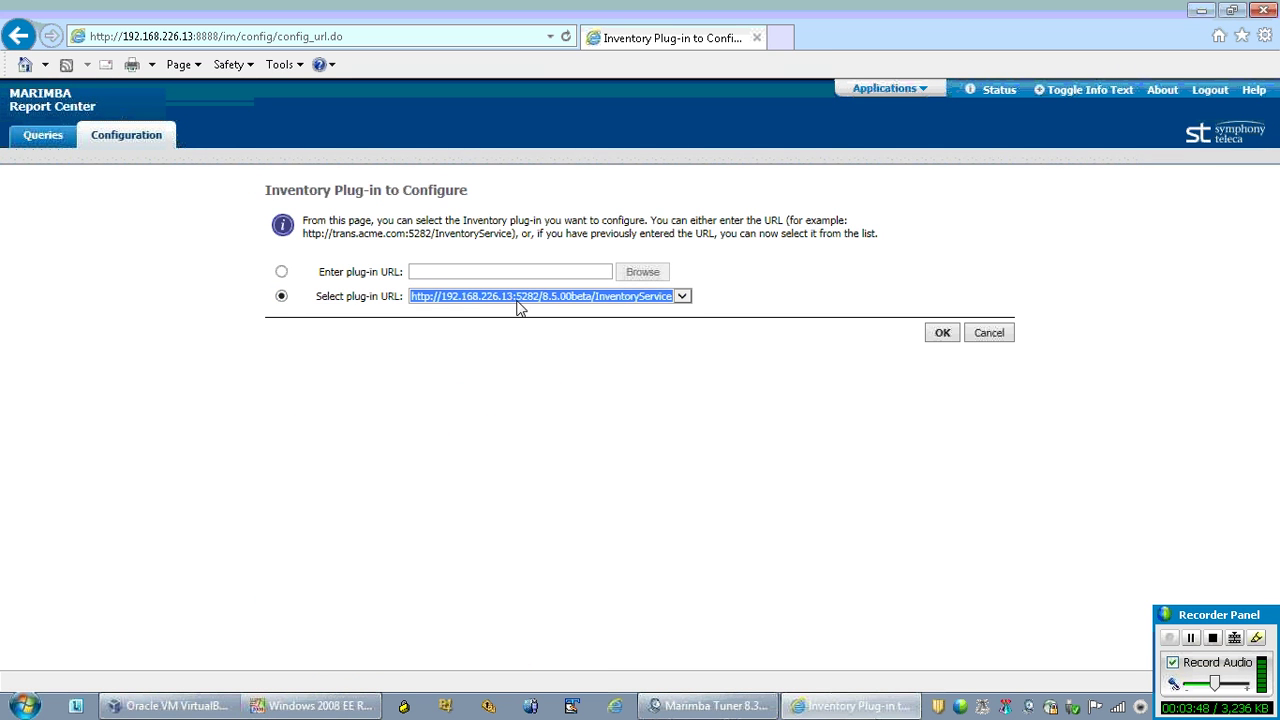
left_click(943, 336)
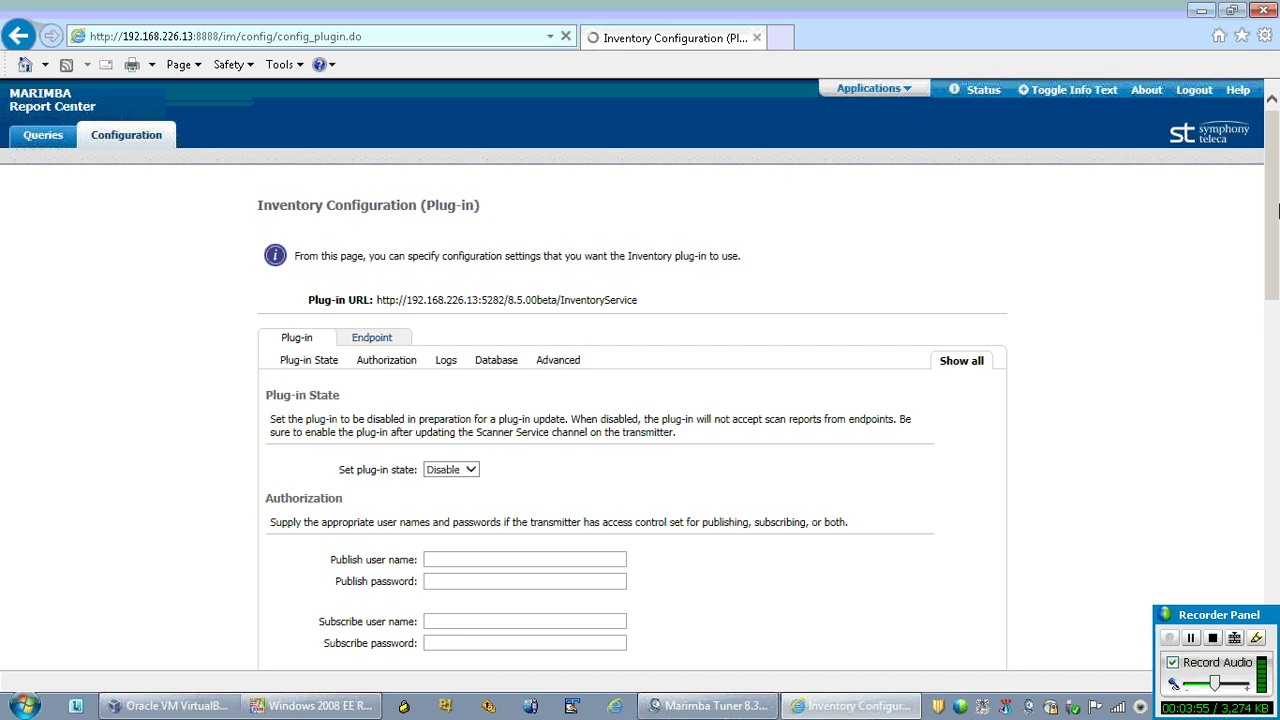
- Review the plug-in's Database and Standalone Inserter settings and set the plug-in state to Enable
scroll(405, 395, "down", 1)
scroll(405, 395, "down", 5)
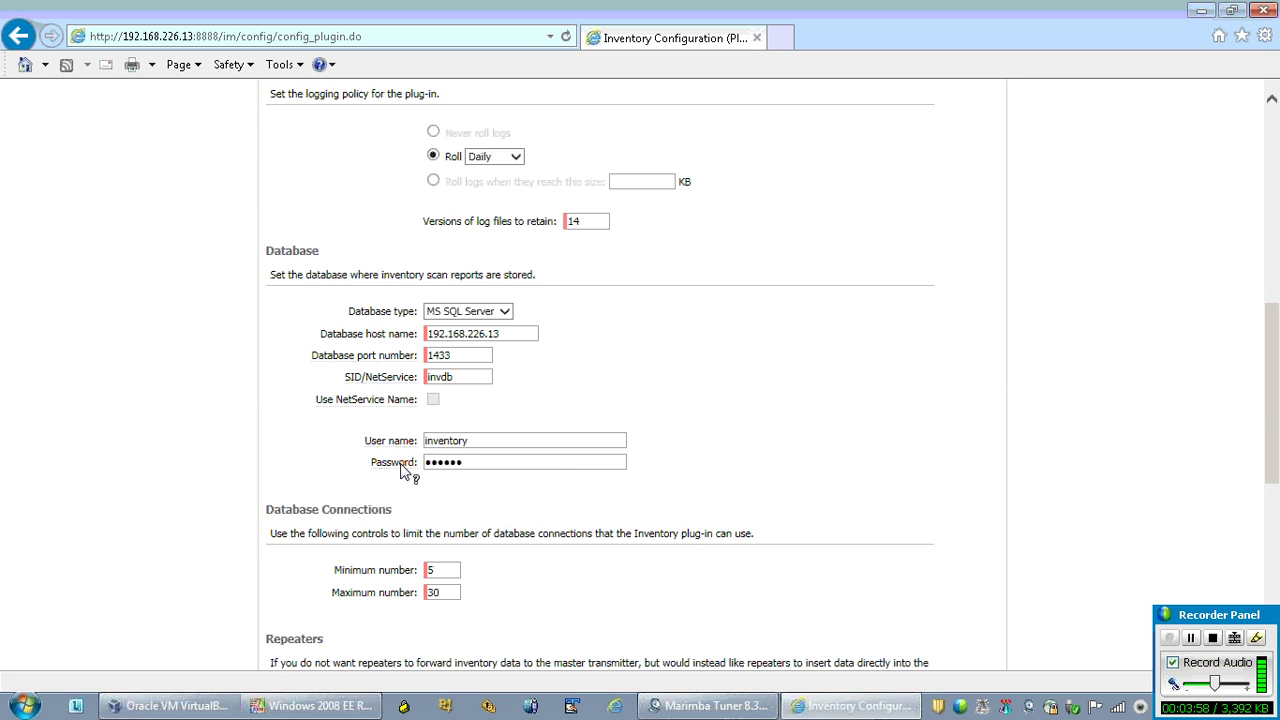
scroll(1277, 403, "down", 4)
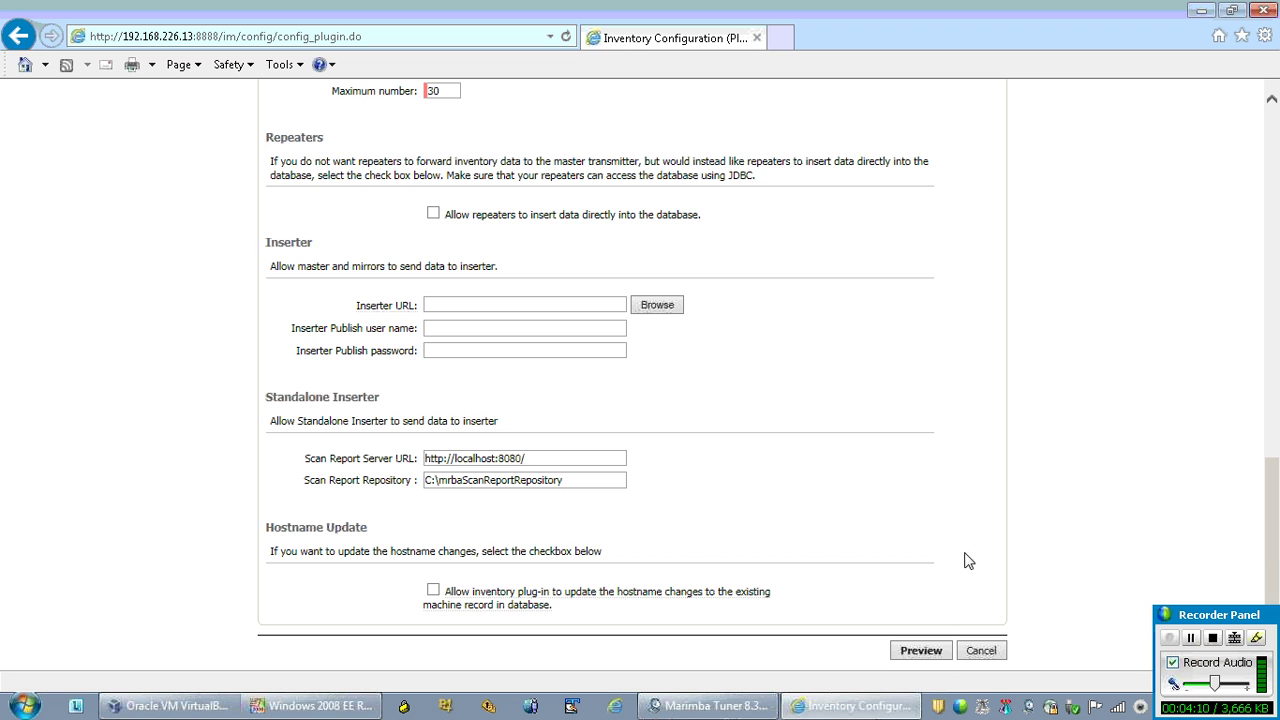
left_click_drag(1273, 555, 1256, 262)
left_click(460, 238)
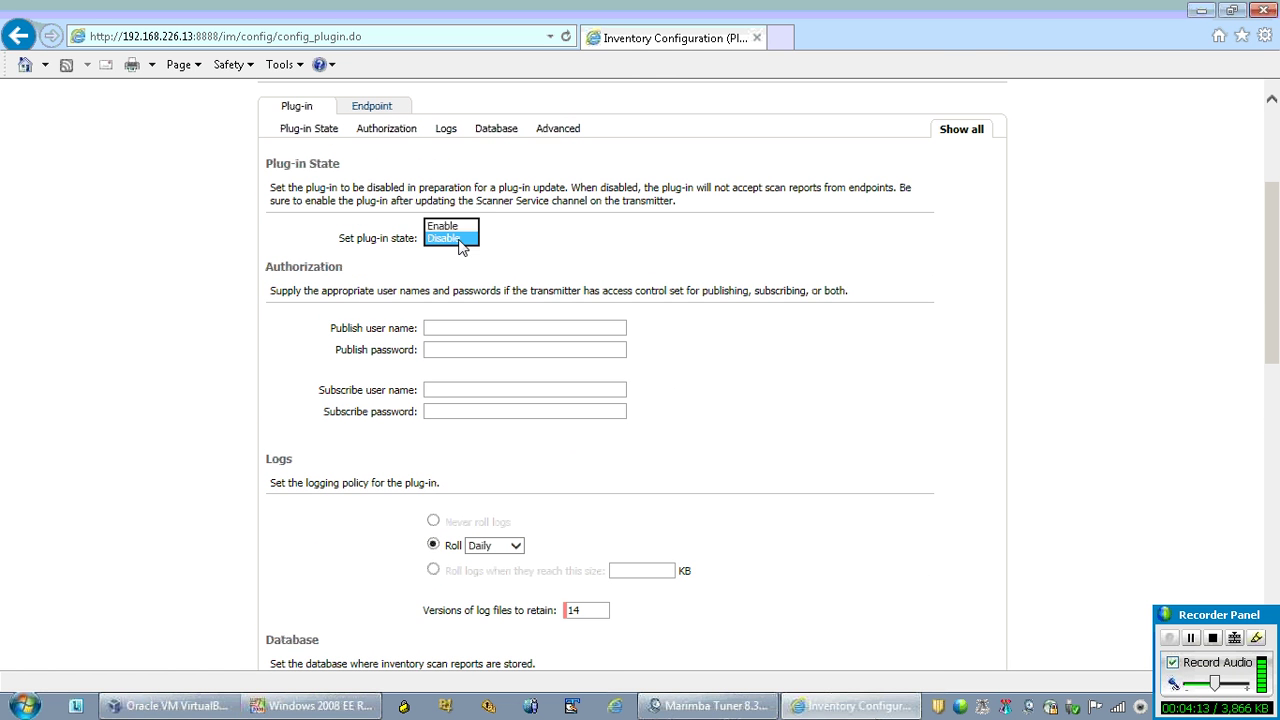
left_click(445, 237)
- Examine the endpoint scanning settings and scanner update schedules in the Inventory Configuration
left_click(376, 110)
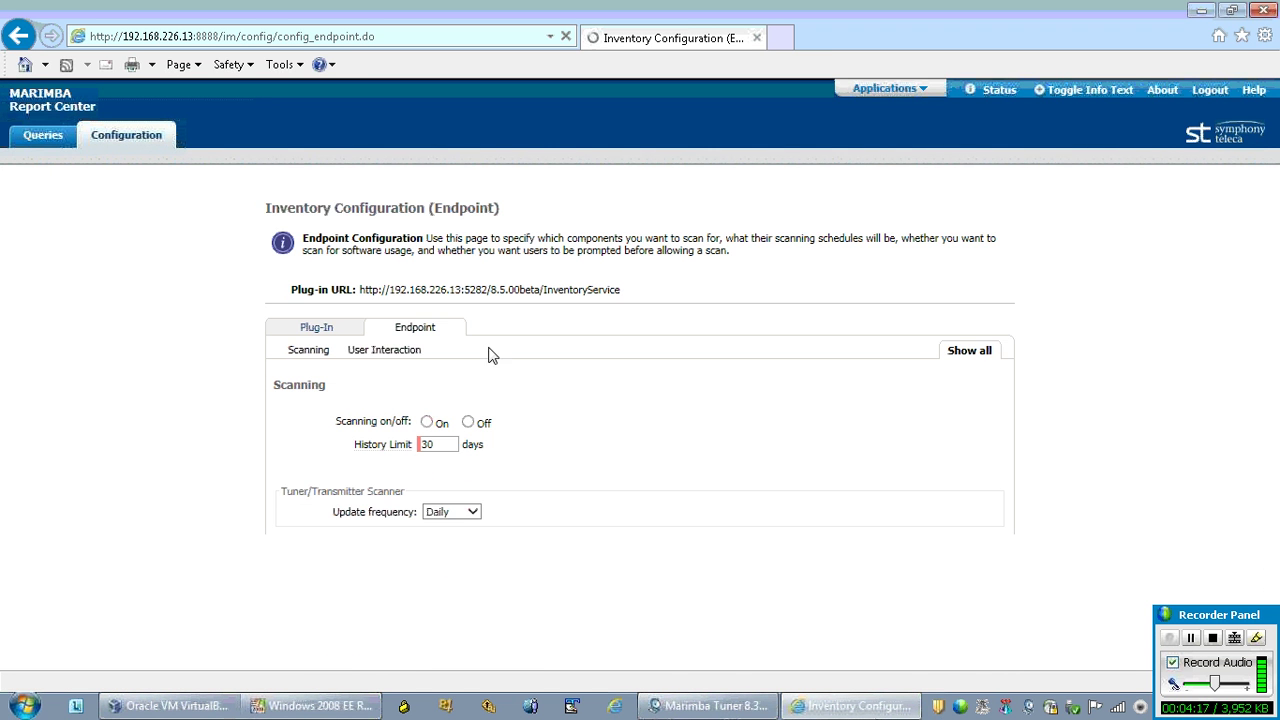
left_click_drag(1272, 261, 1273, 378)
left_click(830, 428)
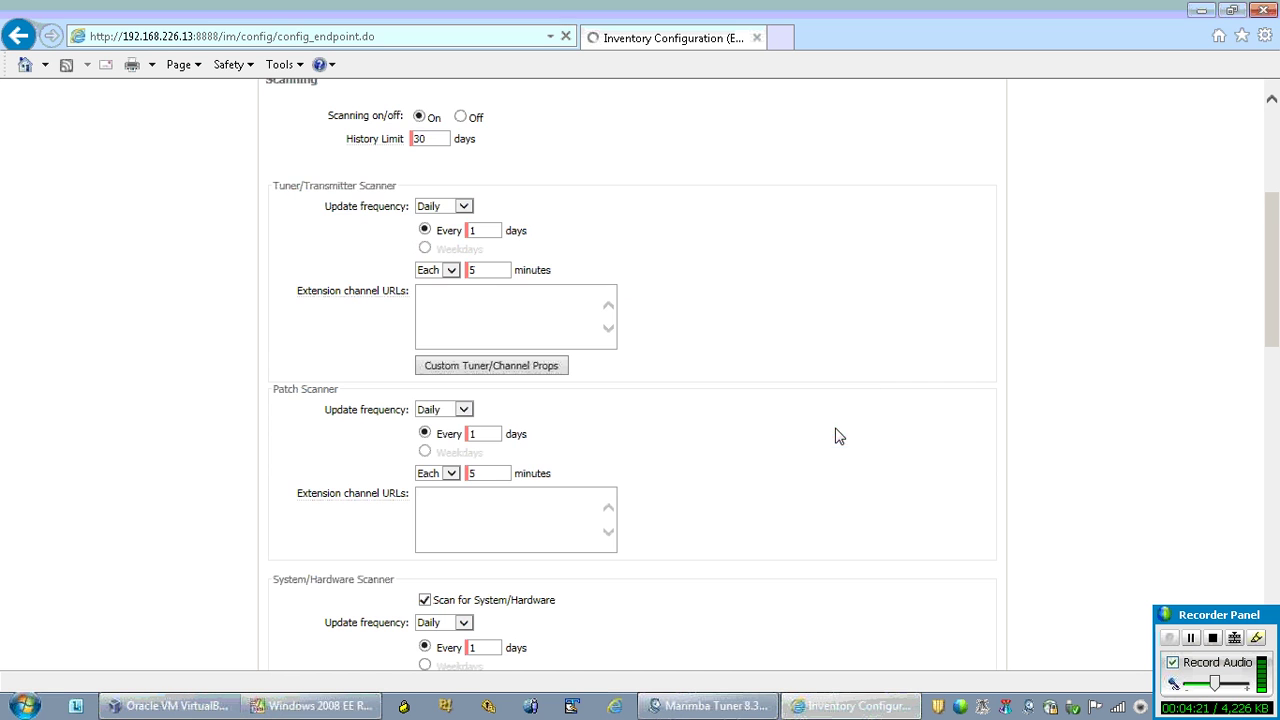
scroll(1276, 308, "down", 15)
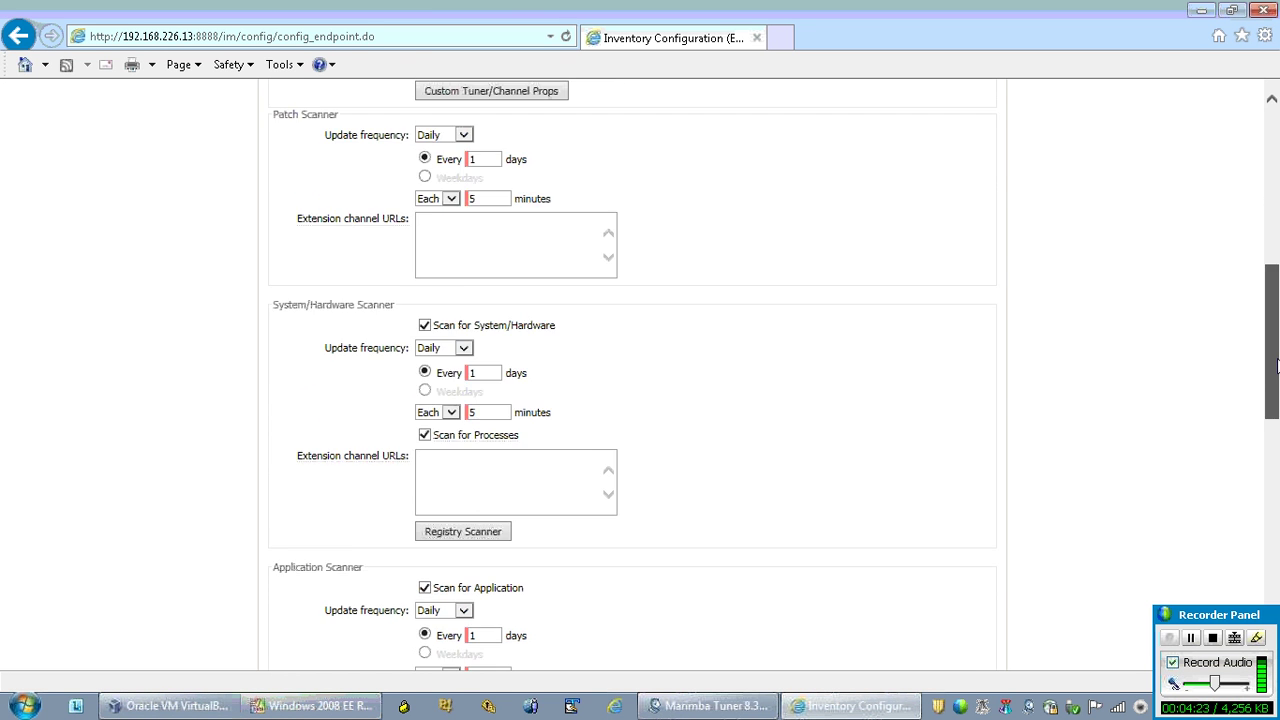
- Preview the Inventory plug-in configuration changes, and save and publish them
left_click(905, 651)
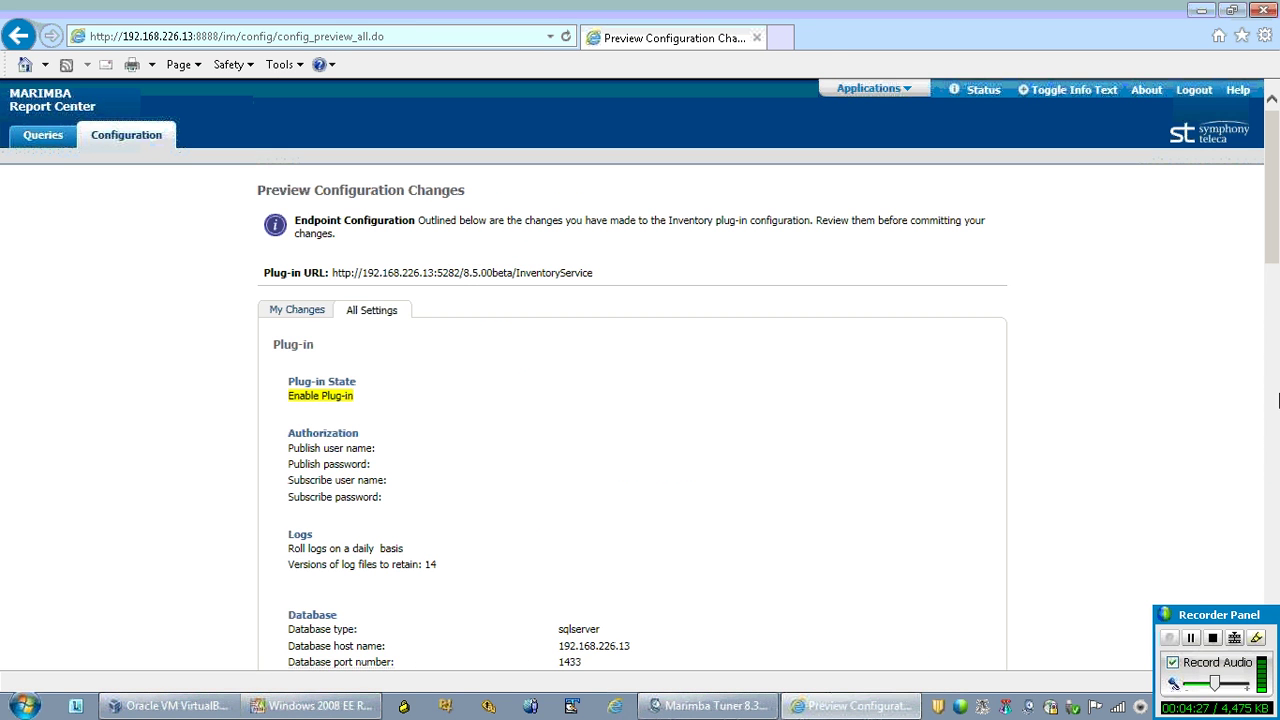
left_click_drag(1270, 180, 1270, 620)
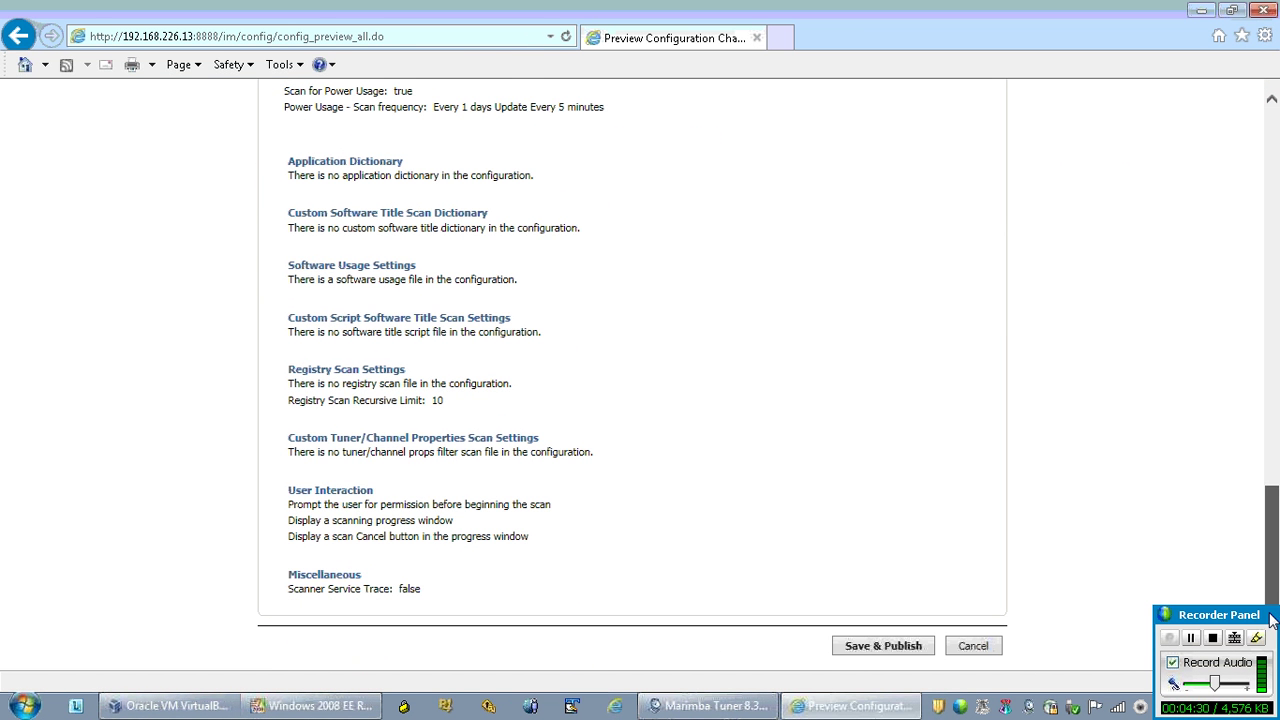
left_click(850, 642)
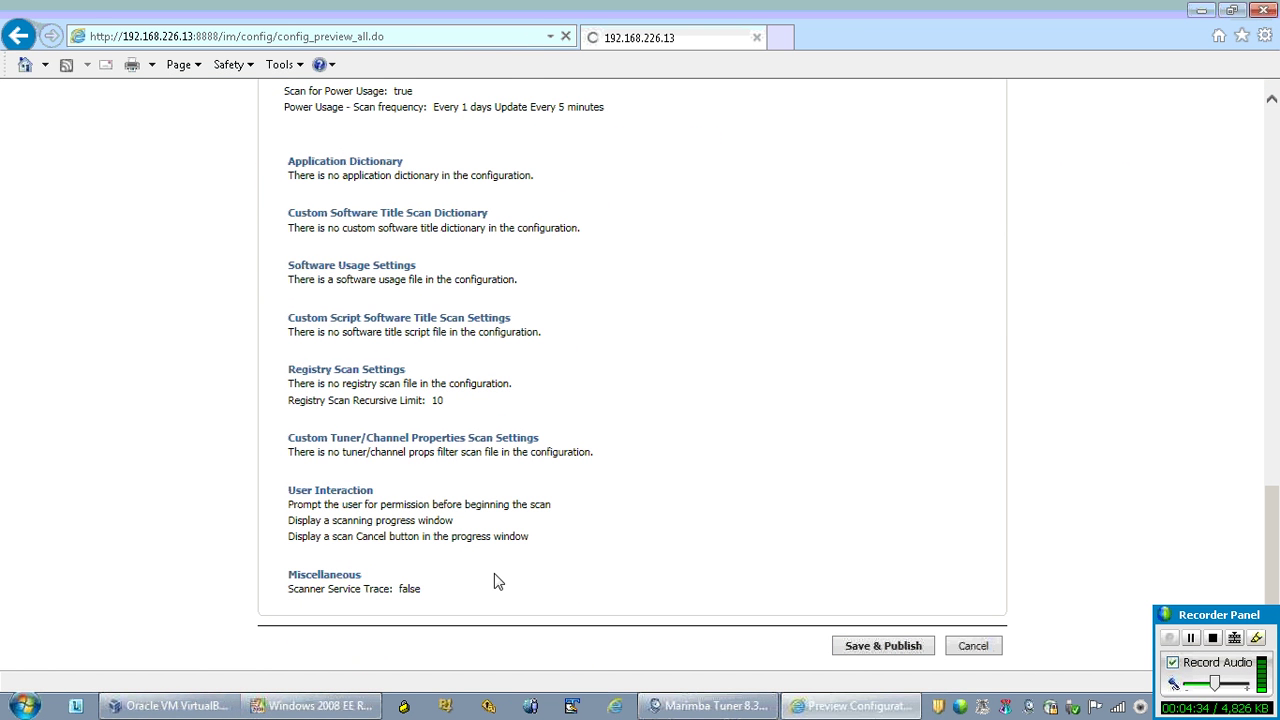
- Switch to the Windows 2008 virtual machine and spread out the OpenJMS, StandaloneReportFileListener and StandaloneReportListener console windows as they start
left_click(335, 706)
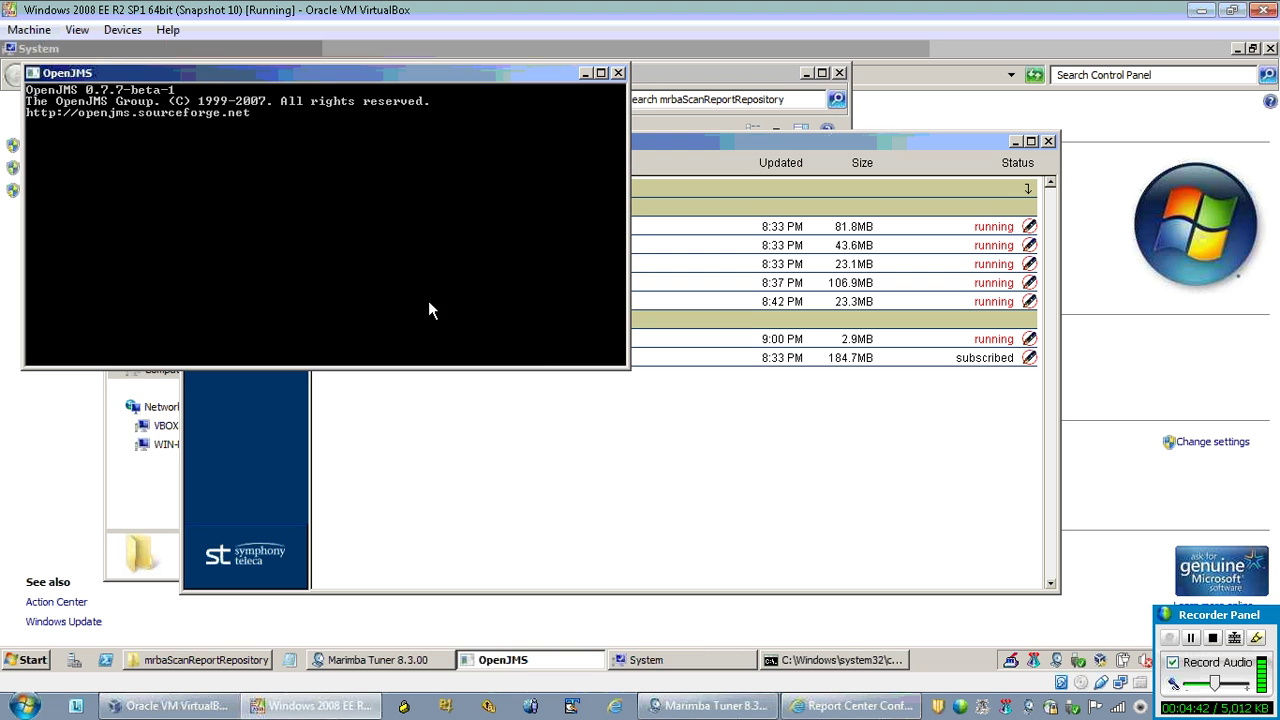
left_click_drag(356, 70, 689, 300)
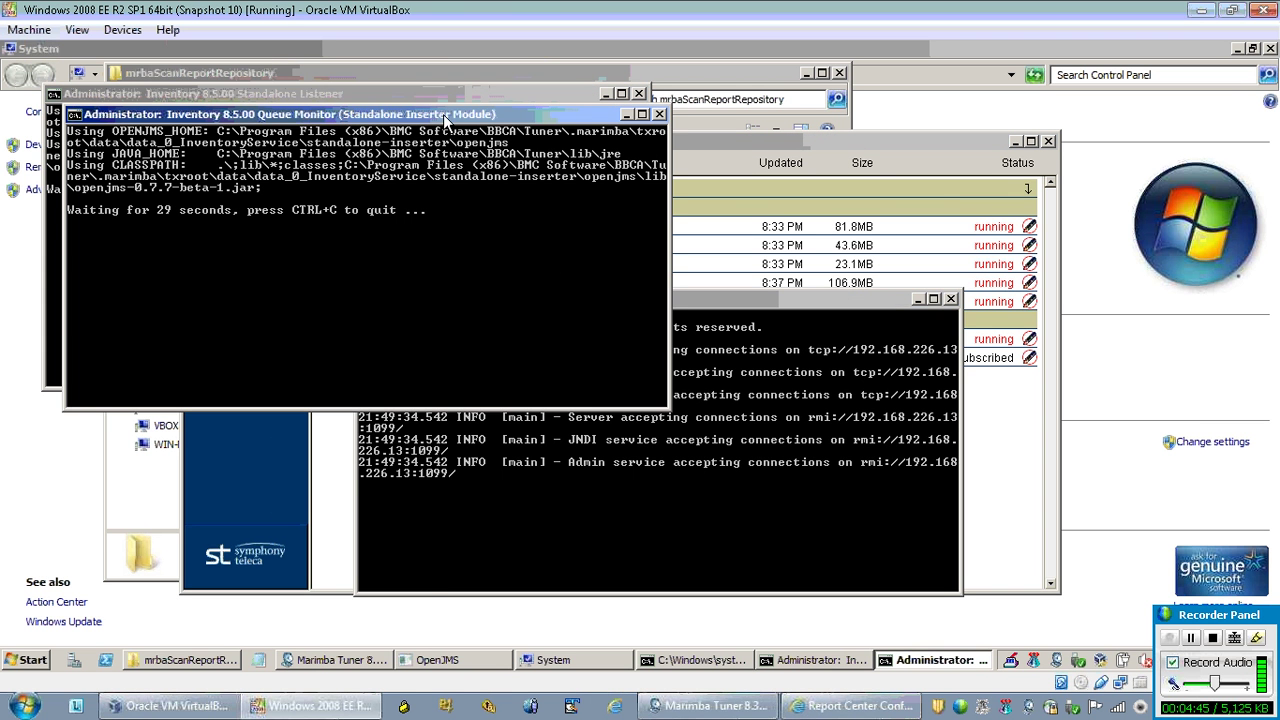
left_click_drag(449, 118, 818, 325)
left_click(477, 87)
left_click_drag(477, 87, 914, 358)
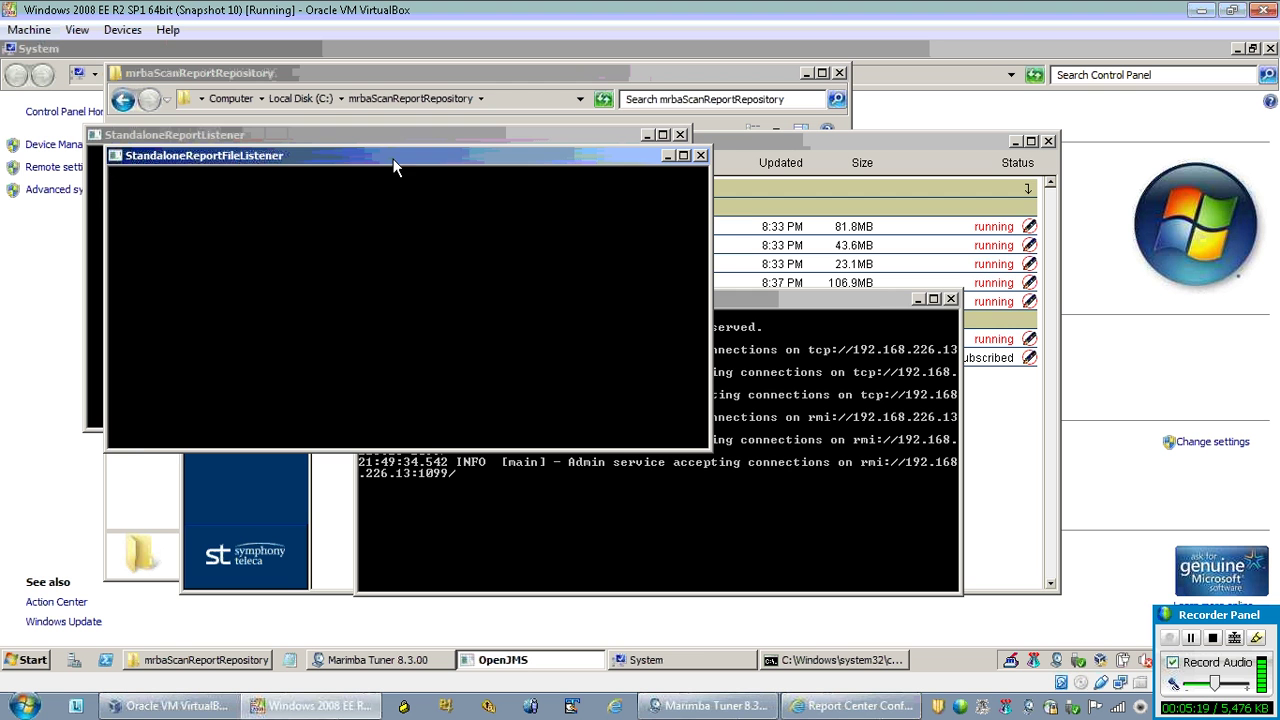
left_click_drag(395, 168, 762, 336)
left_click_drag(402, 136, 842, 361)
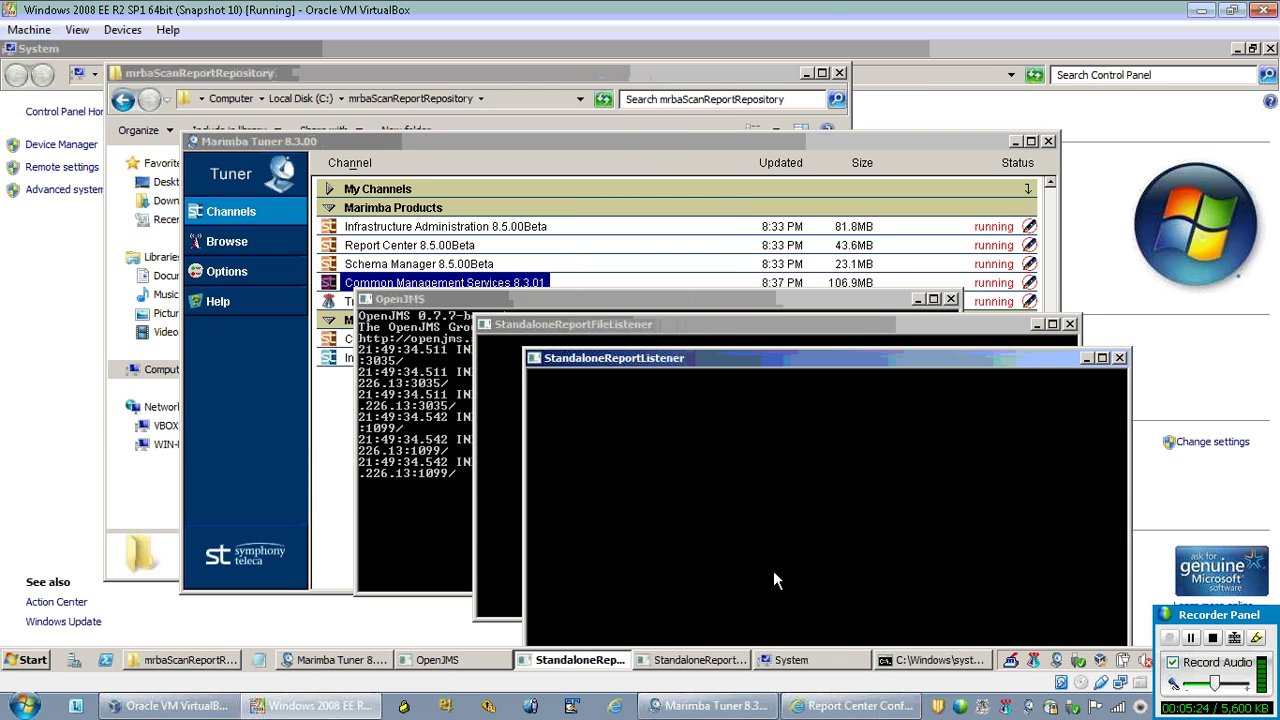
- Close the System window on the server and bring Marimba Tuner to the front
left_click(796, 660)
right_click(798, 662)
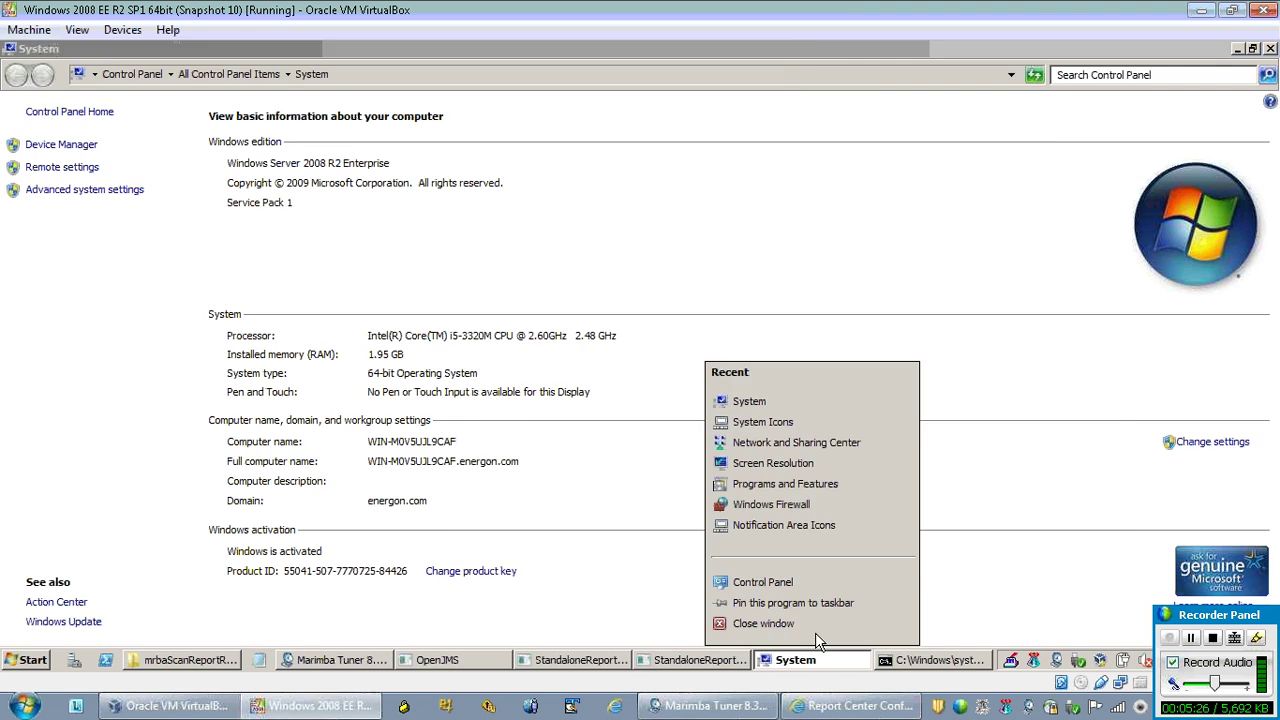
left_click(815, 628)
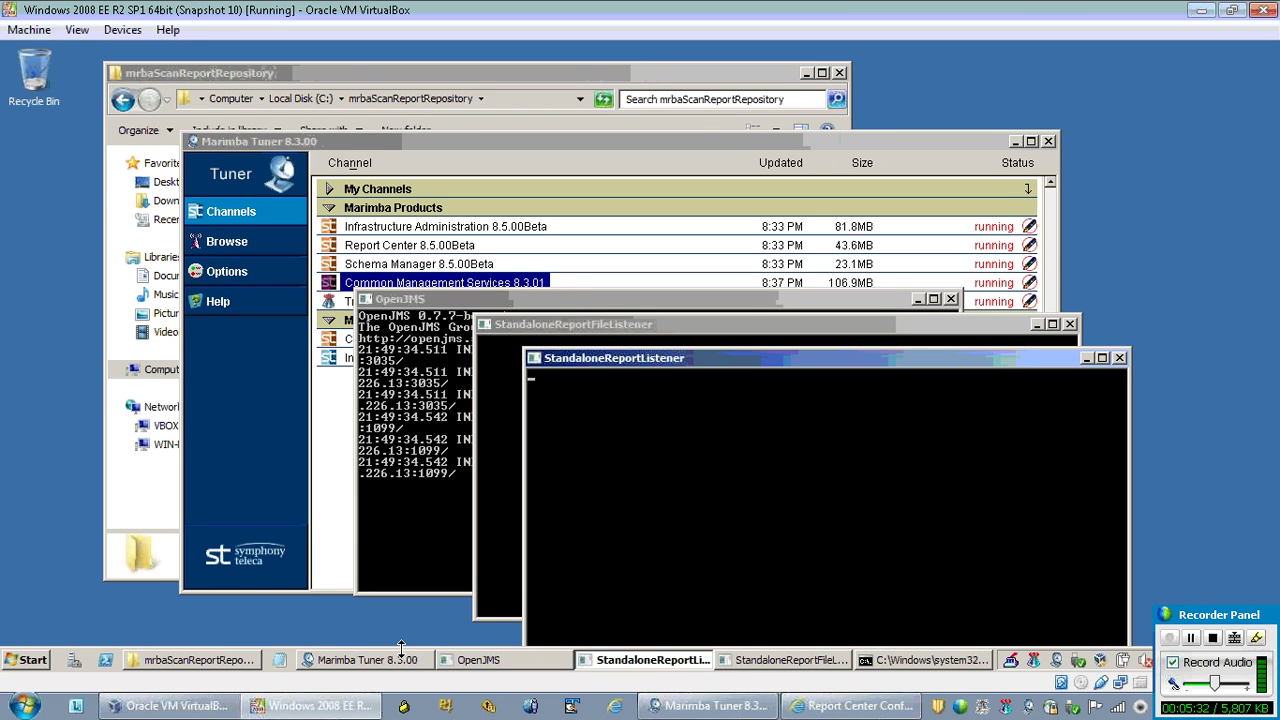
left_click(366, 668)
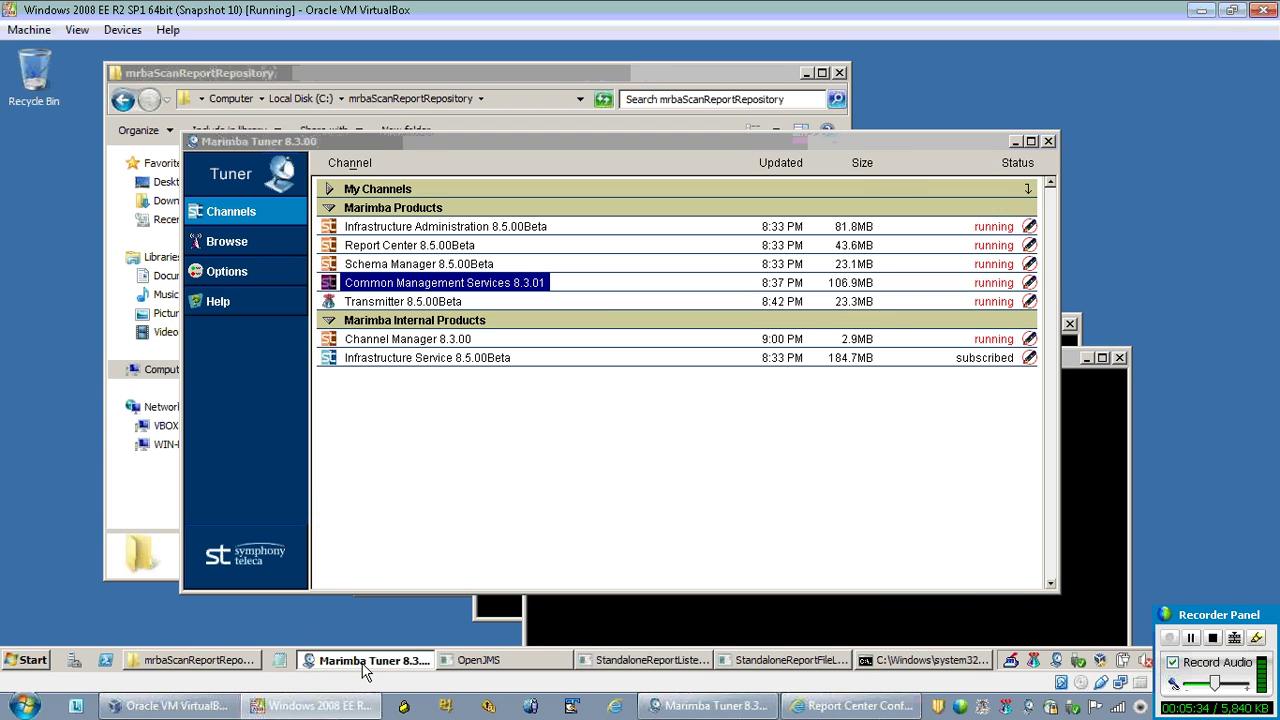
- Run the srs_startup batch file from C:\install\SRS\srs and close the folder window
left_click(365, 669)
left_click(366, 668)
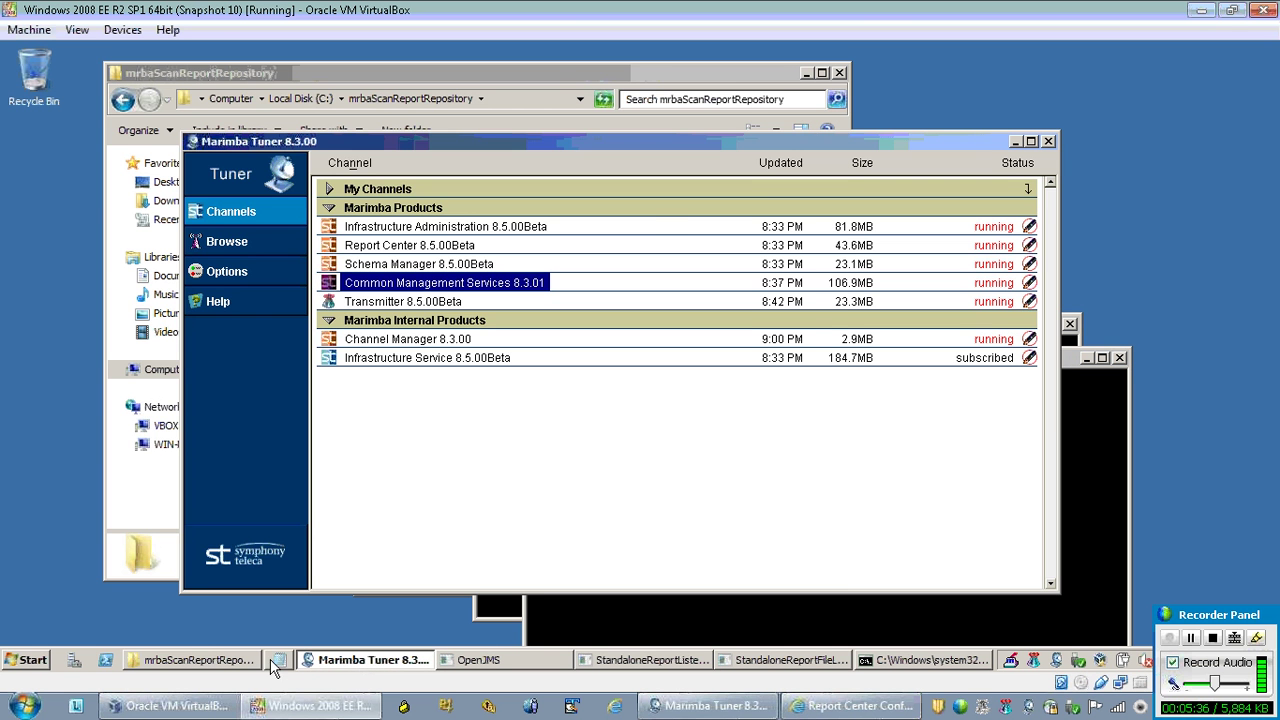
left_click(226, 662)
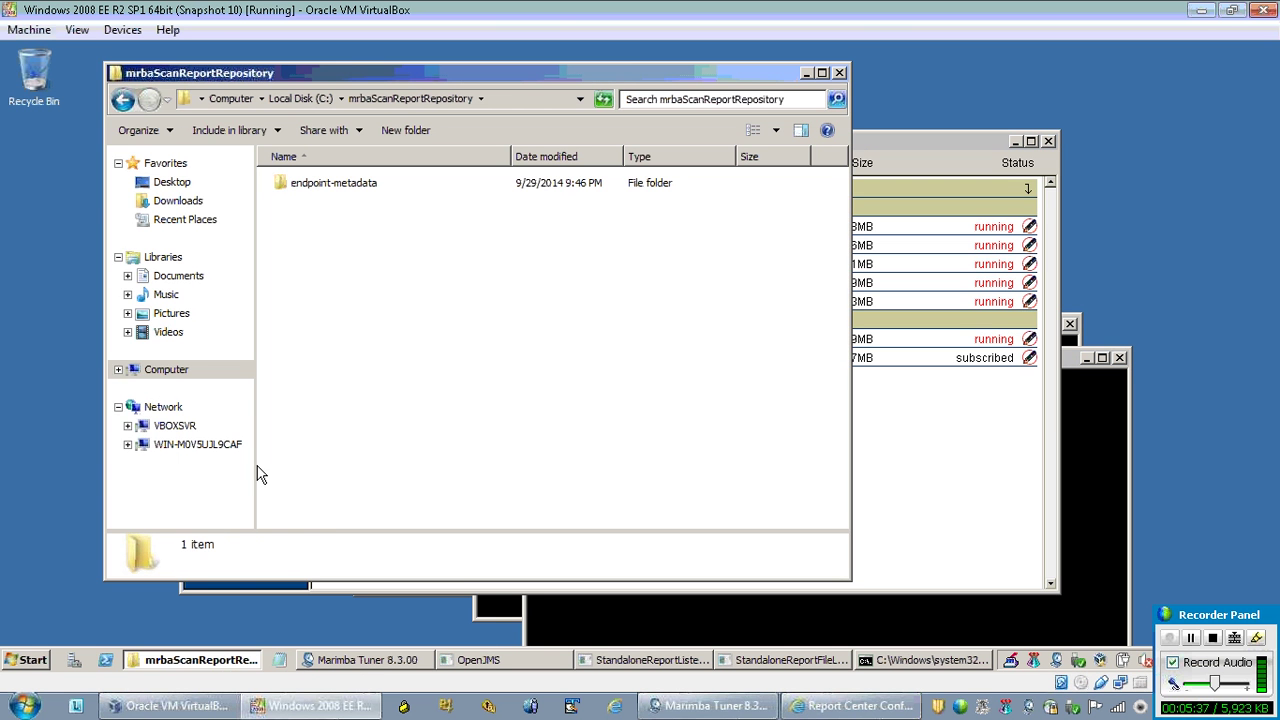
left_click(286, 99)
double_click(298, 206)
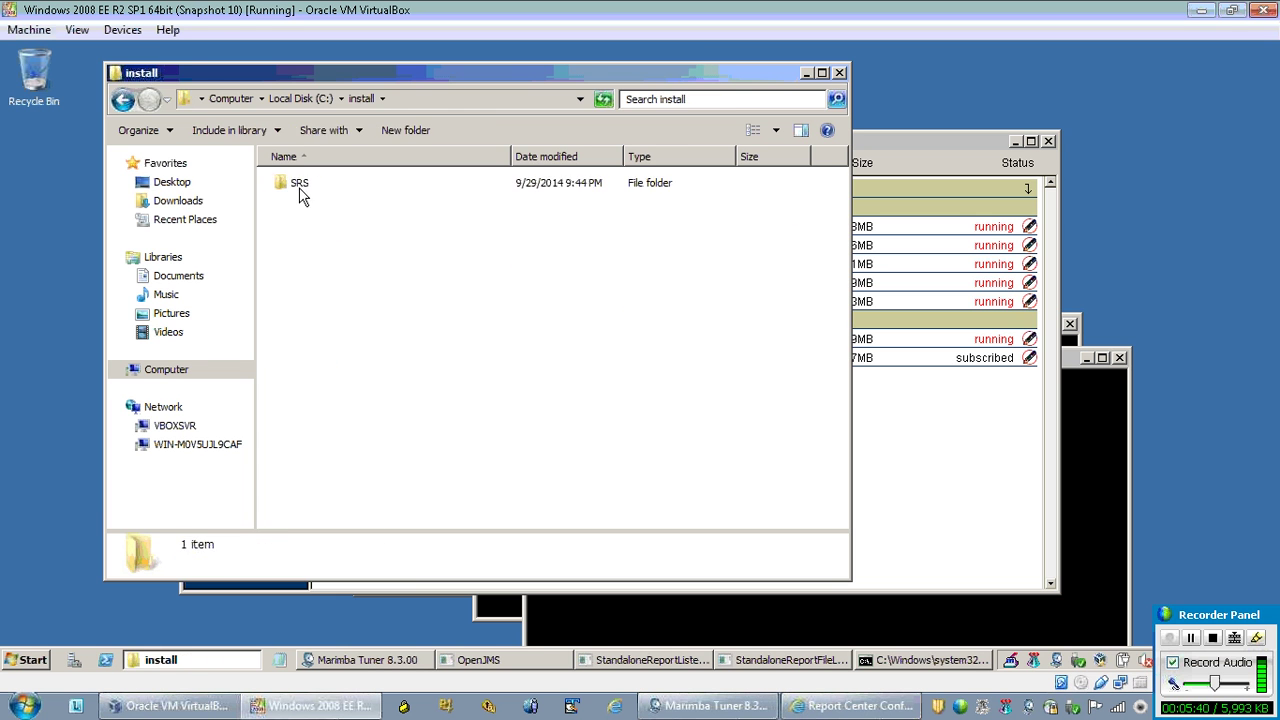
double_click(299, 187)
double_click(299, 185)
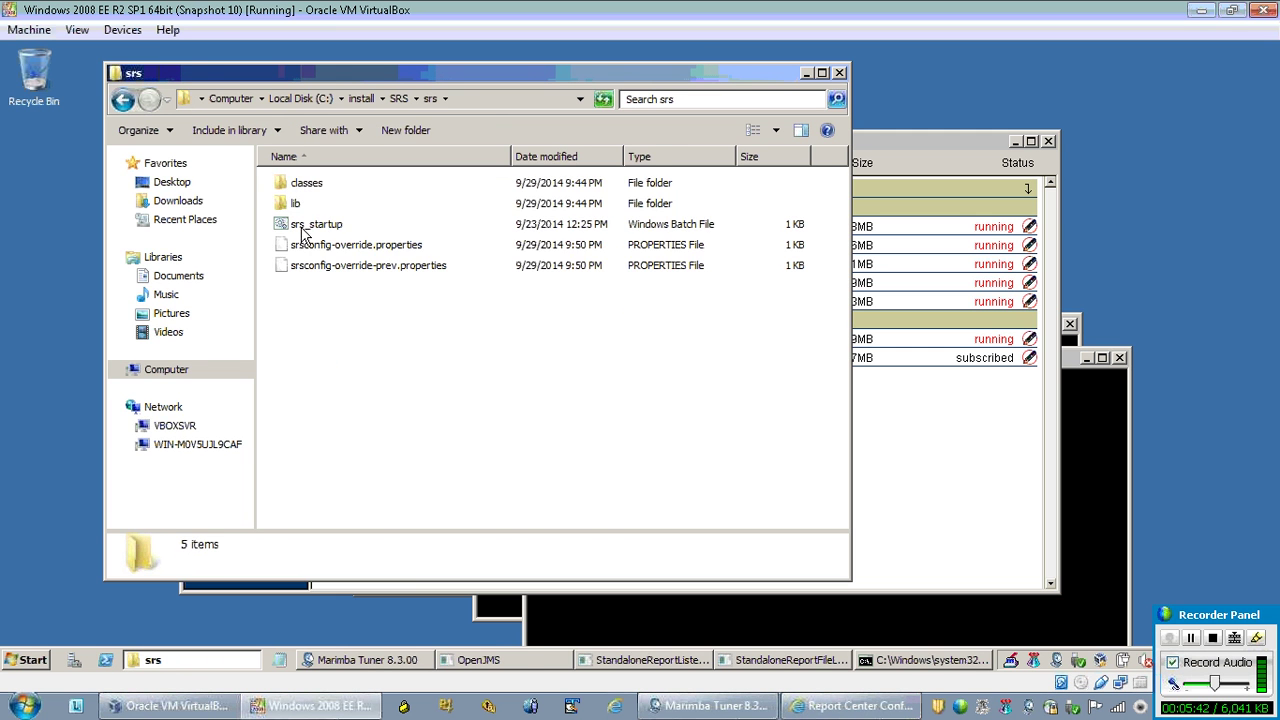
double_click(296, 224)
left_click(839, 73)
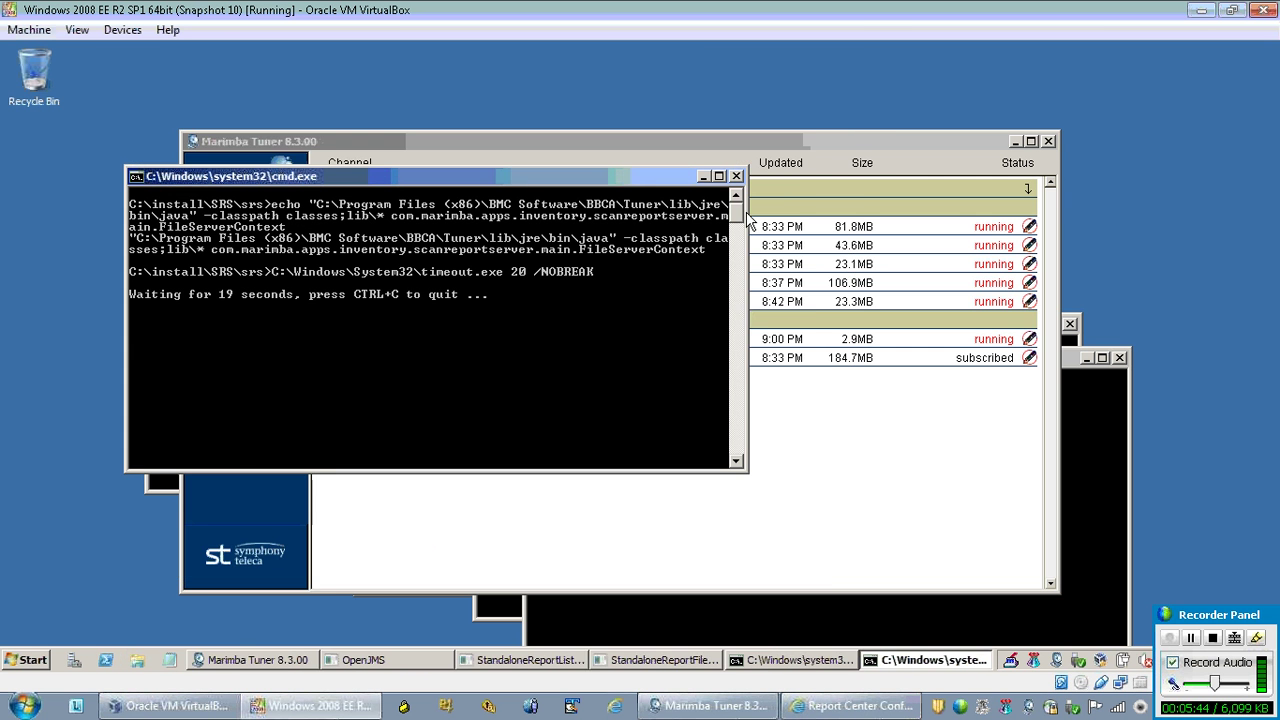
- Close the duplicate scan report server console and bring the original server console to the front
left_click(785, 662)
left_click(785, 662)
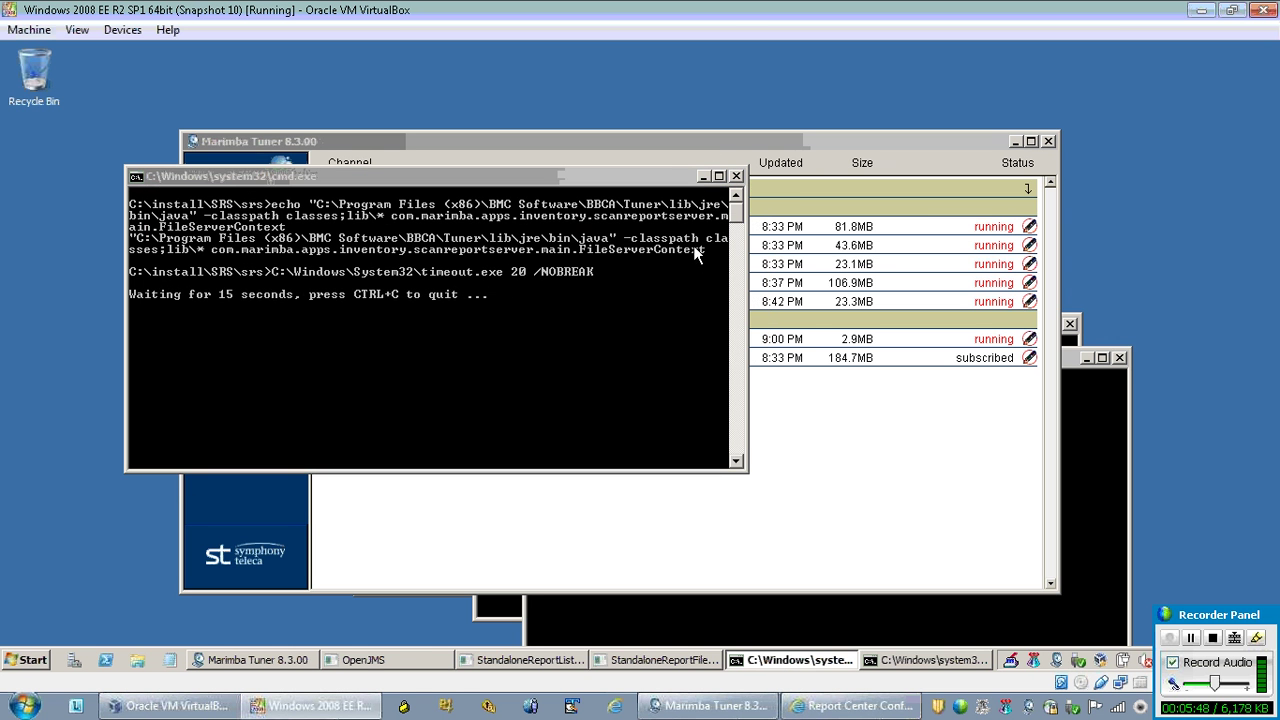
left_click(745, 373)
left_click(860, 660)
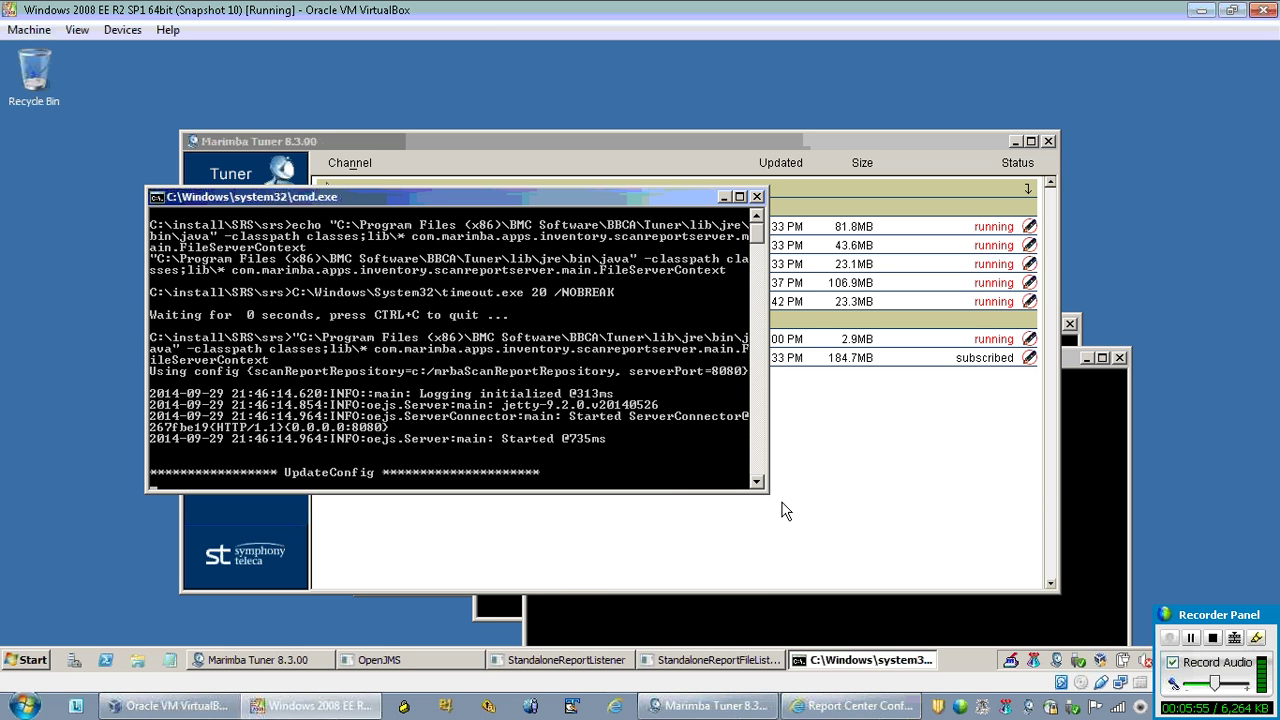
- Check the OpenJMS, StandaloneReportListener, StandaloneReportFileListener and scan report server consoles, and show the transmitter's 8.5.00beta listing in Marimba Tuner
left_click(875, 662)
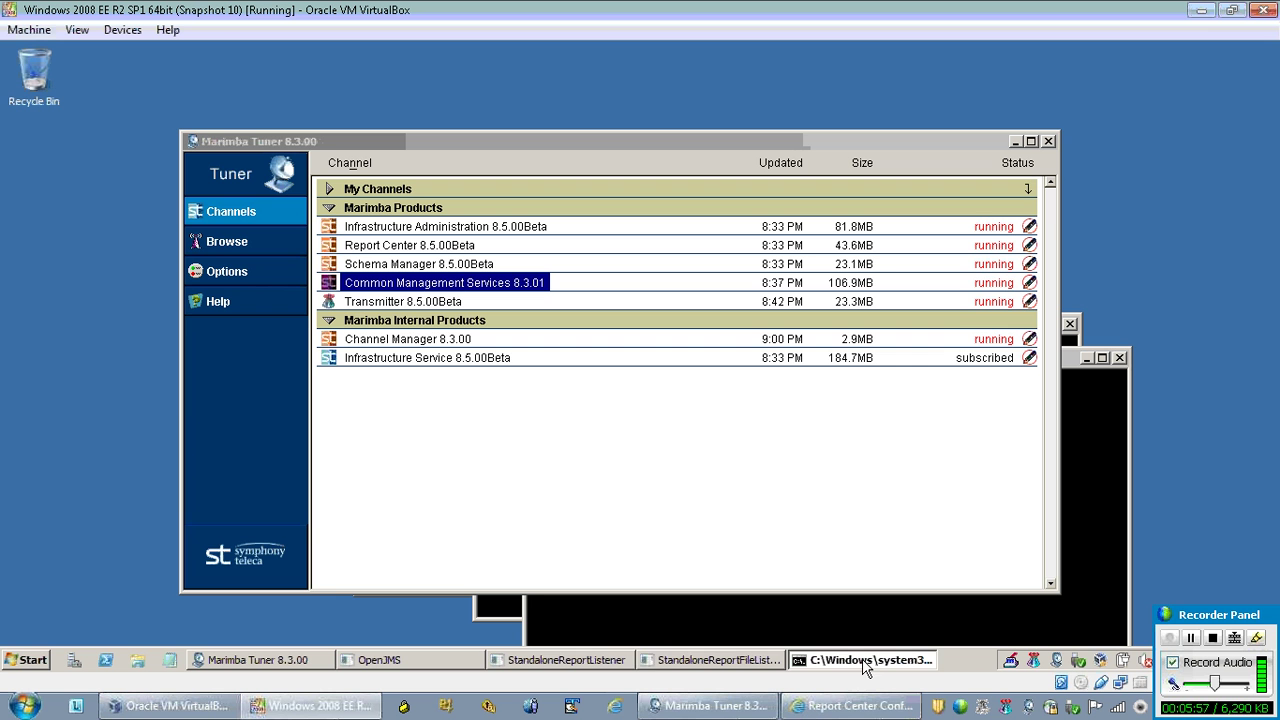
left_click(447, 664)
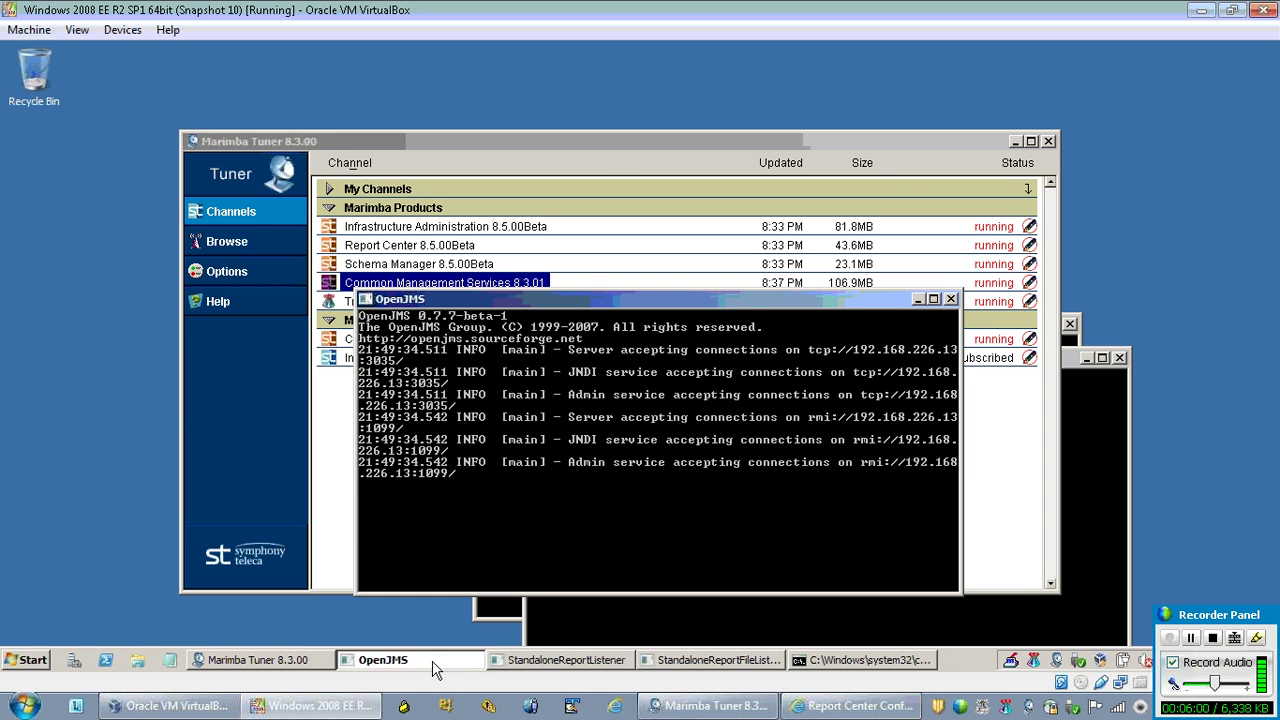
left_click(438, 665)
left_click(498, 666)
left_click(520, 666)
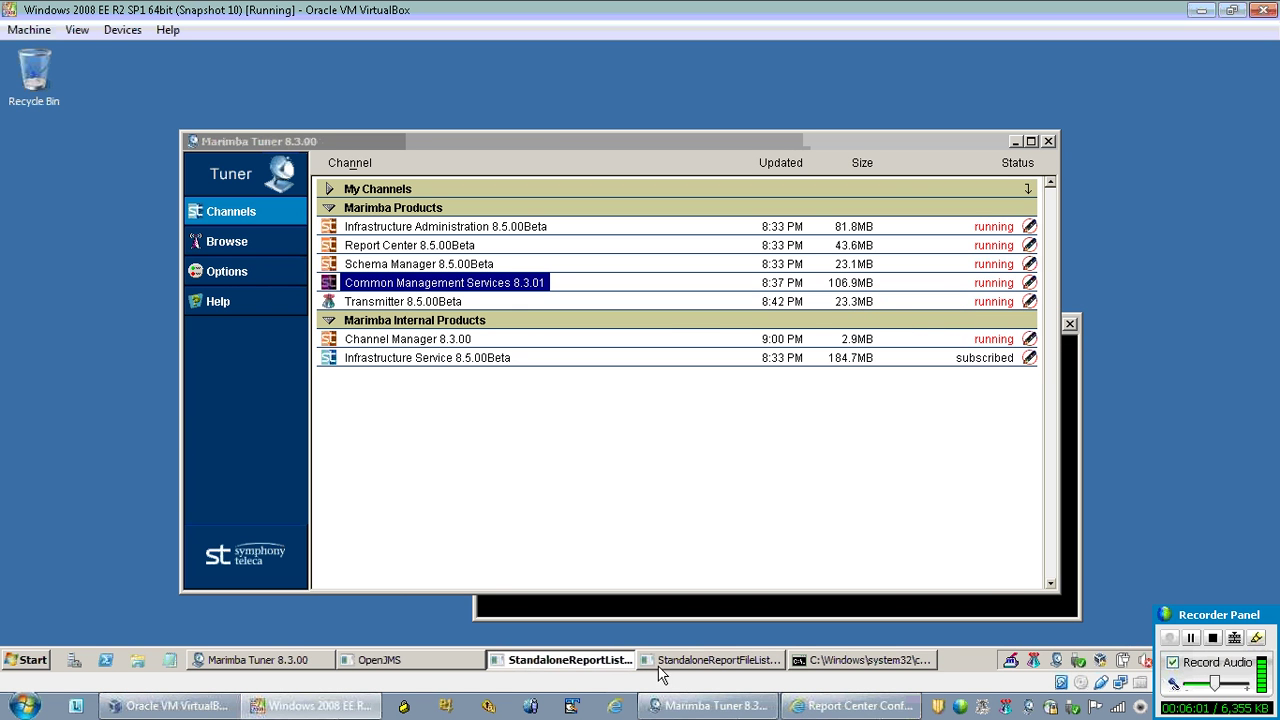
left_click(672, 668)
left_click(674, 668)
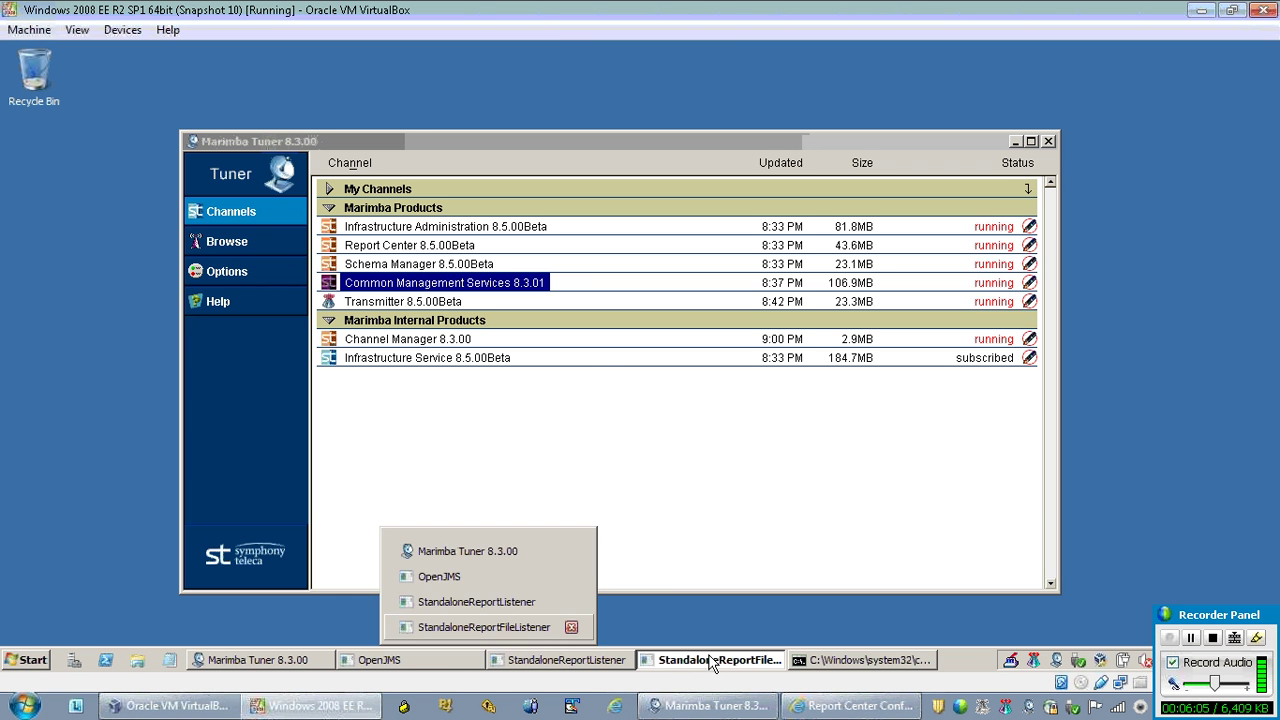
left_click(836, 662)
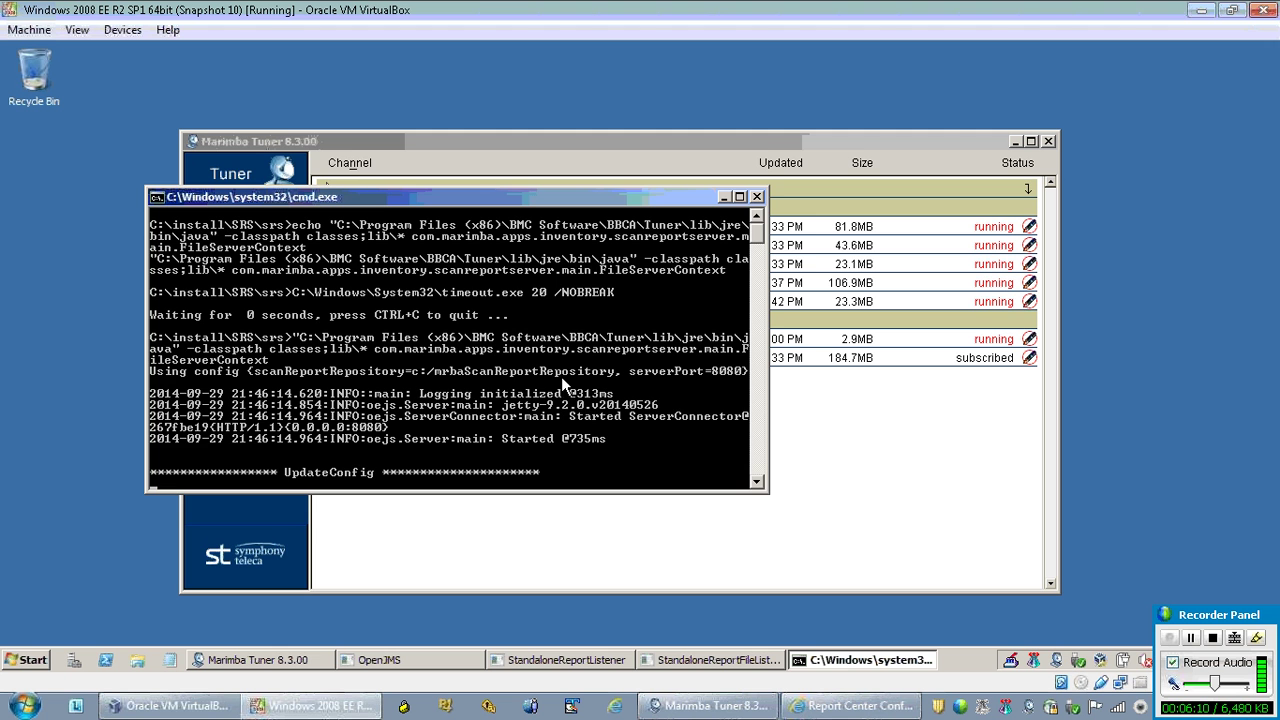
left_click(830, 662)
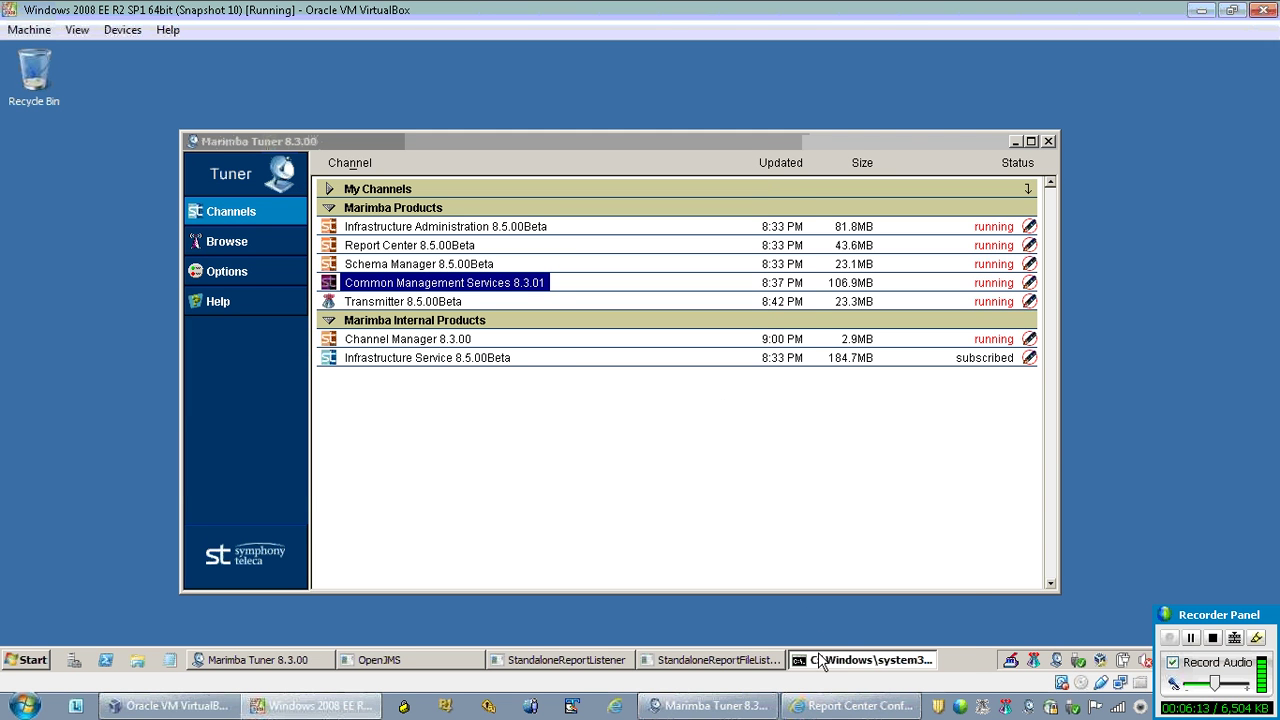
left_click(242, 243)
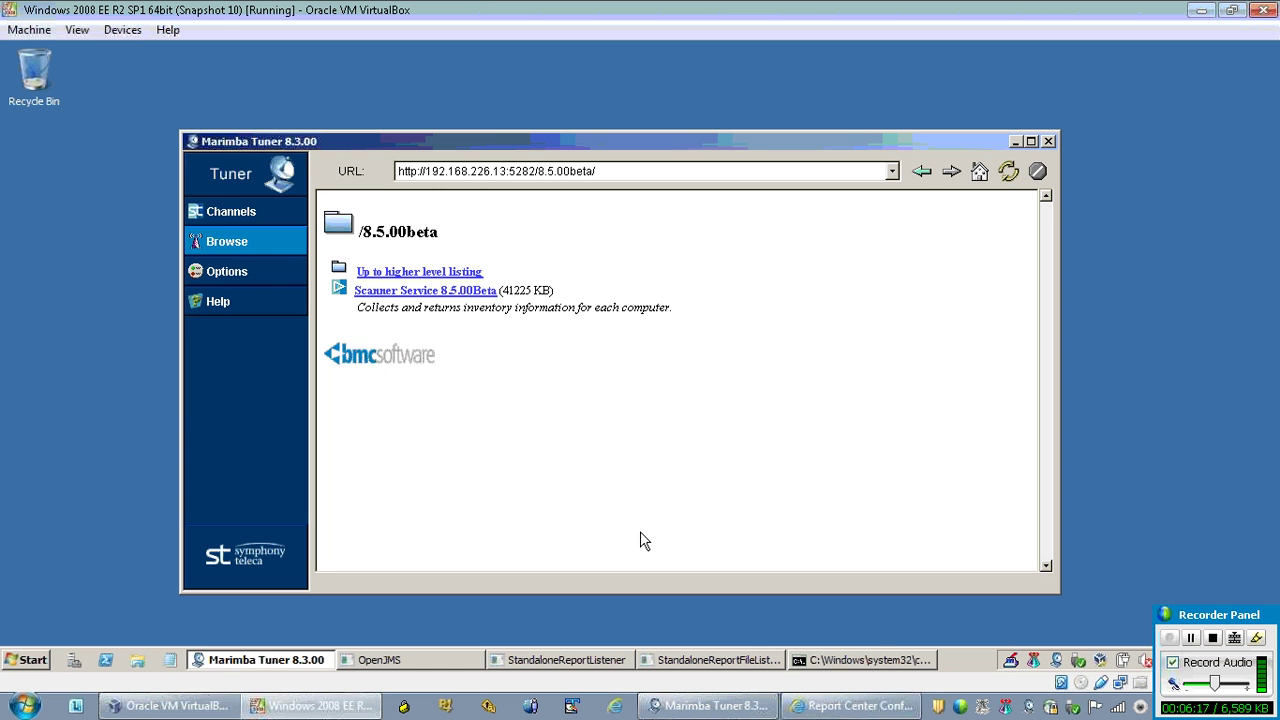
- Browse to the Tuner folder under C:\Program Files (x86)\BMC Software\BBCA in a new Explorer window
left_click(40, 662)
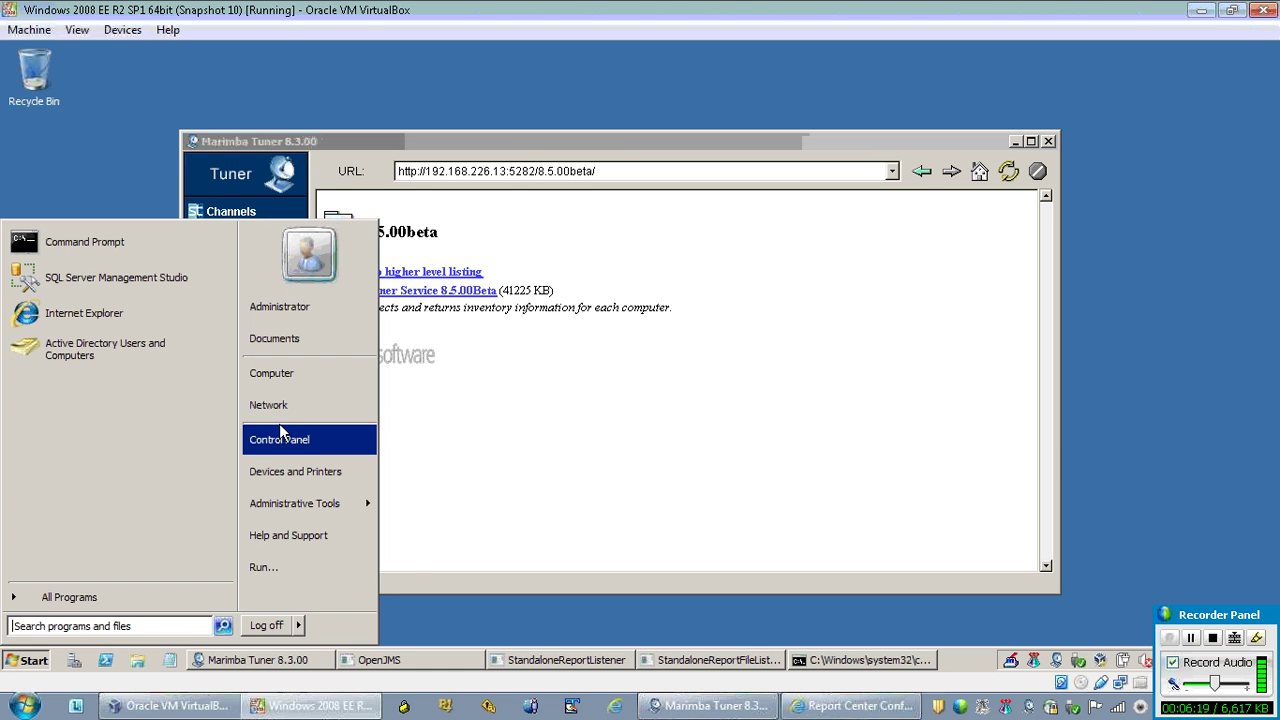
left_click(285, 373)
double_click(400, 205)
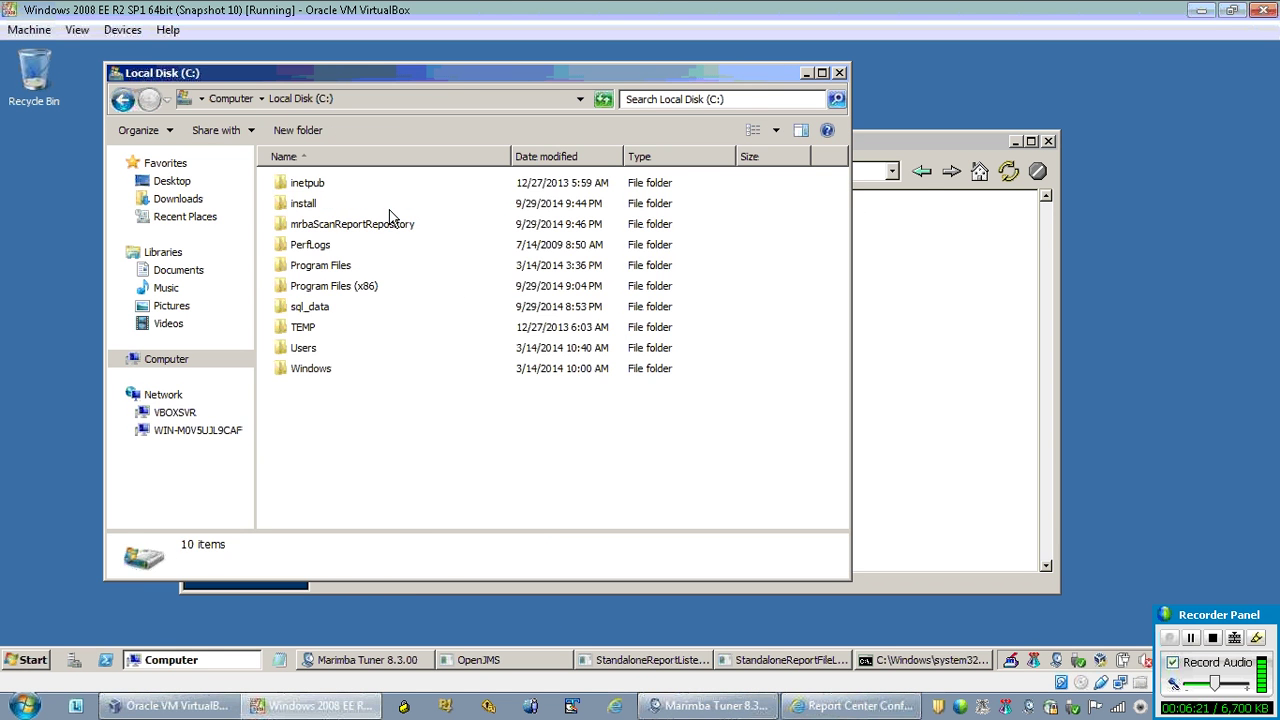
double_click(336, 287)
double_click(303, 183)
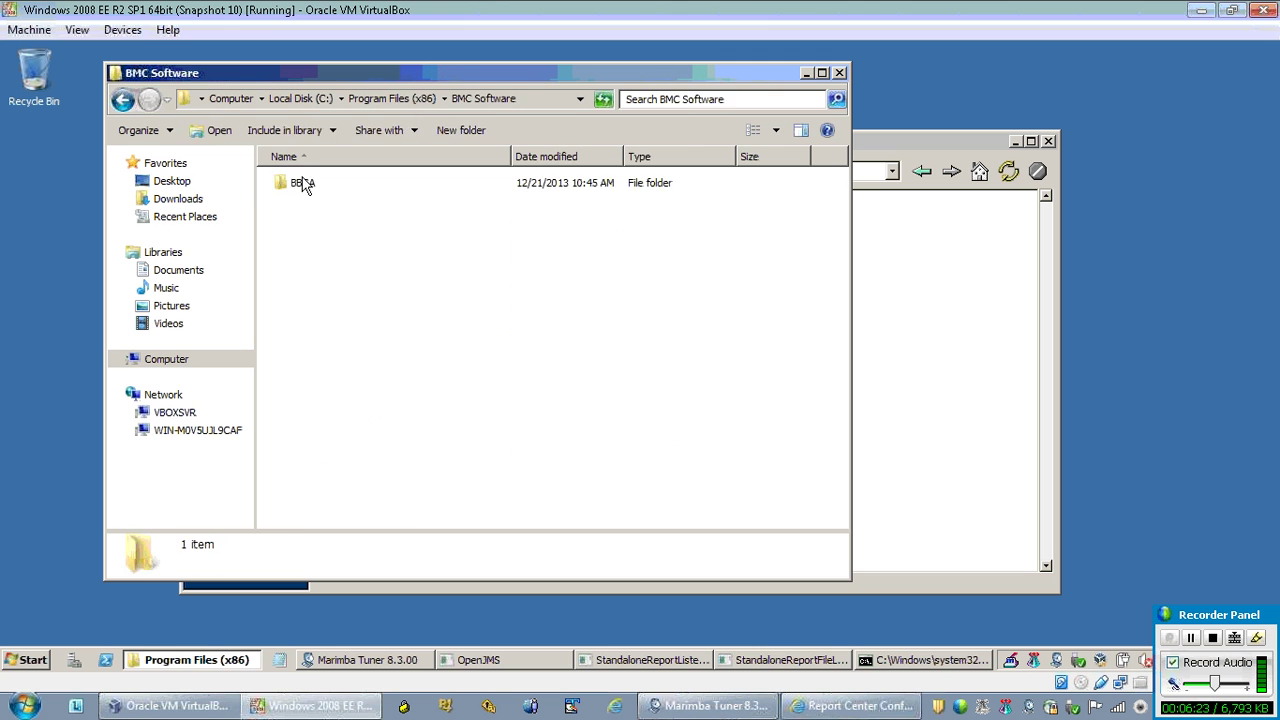
left_click(300, 192)
double_click(299, 186)
double_click(301, 203)
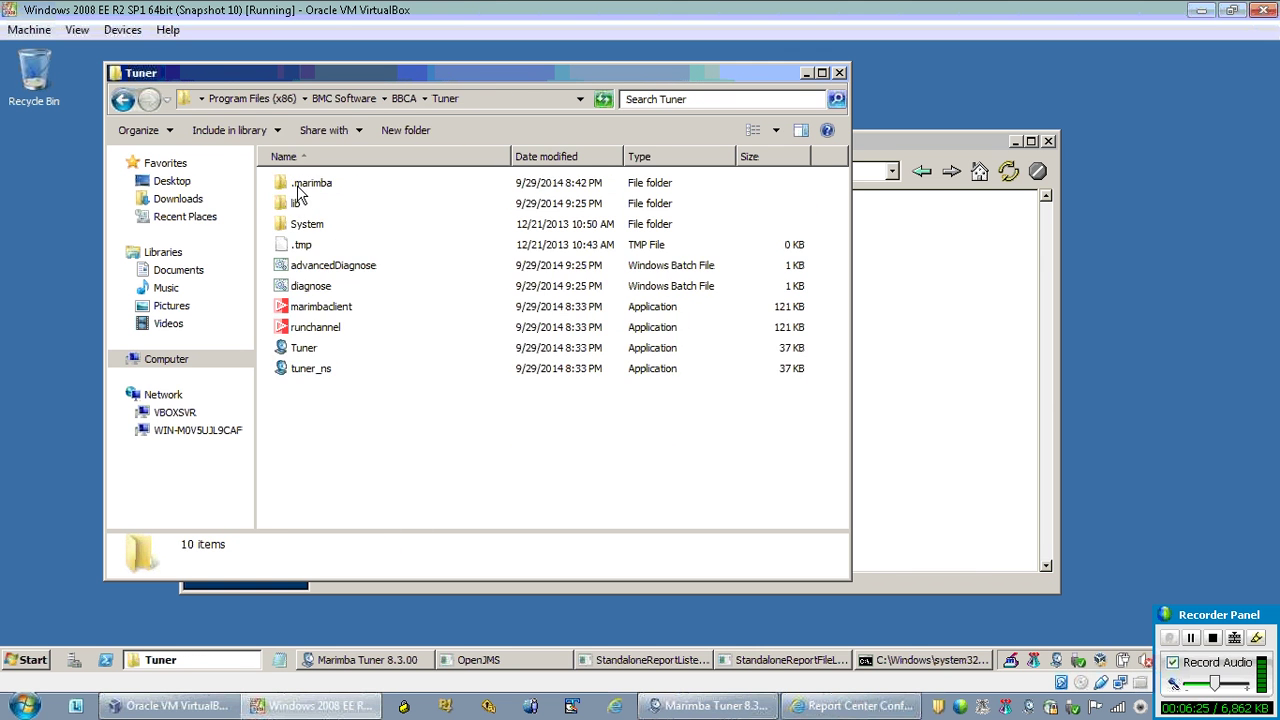
- Open the plugin_0_InventoryService-y2014-m09-d29 log from .marimba\txroot\logs\channels and maximize it
double_click(300, 186)
double_click(300, 207)
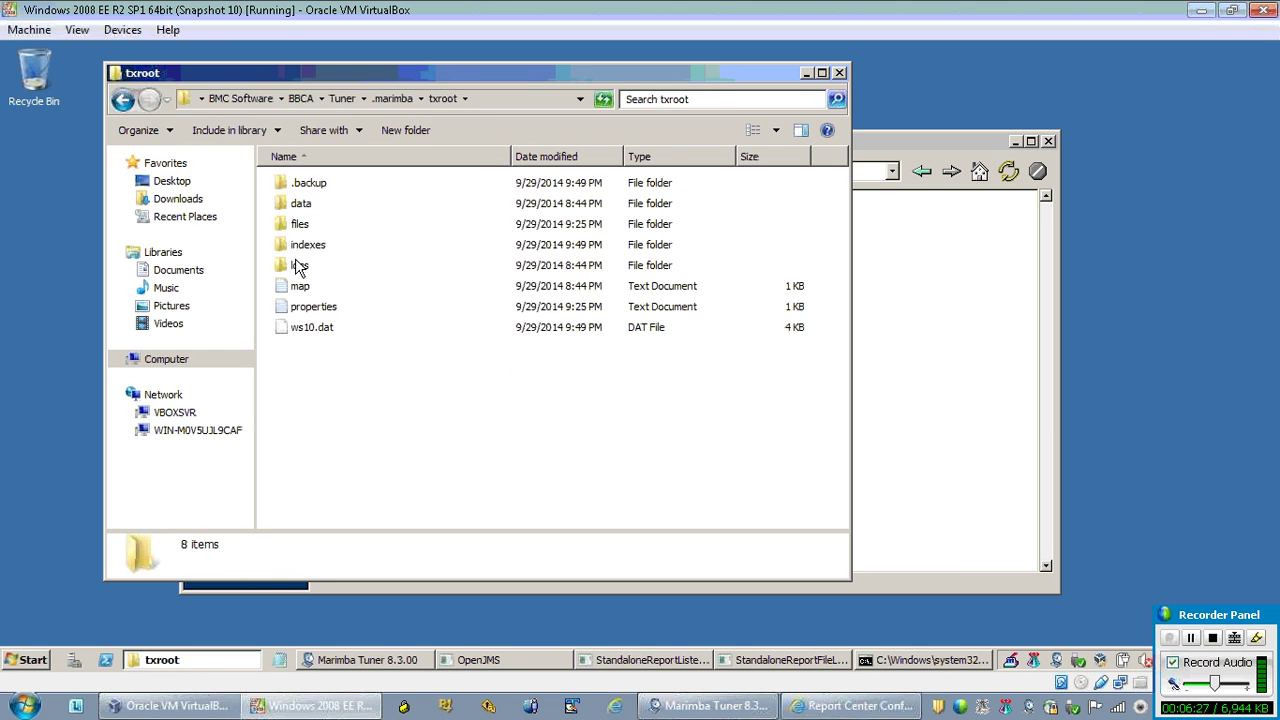
double_click(298, 265)
double_click(294, 185)
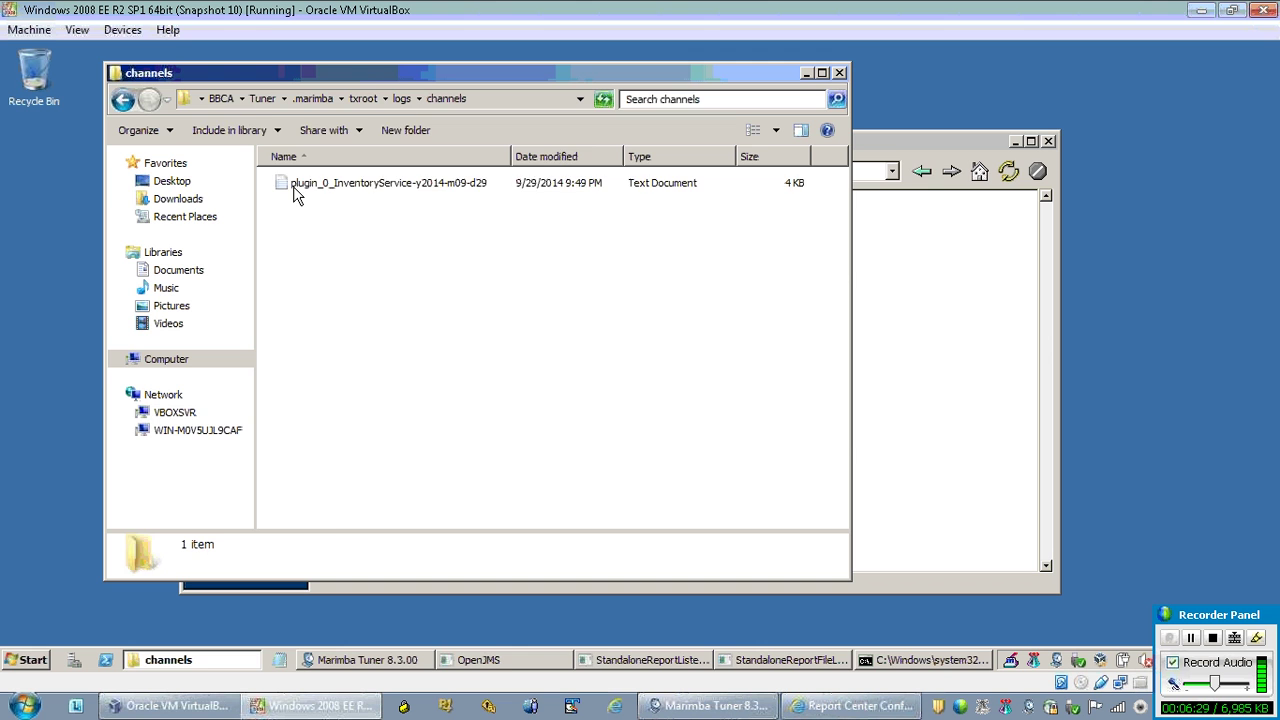
left_click(294, 194)
double_click(294, 194)
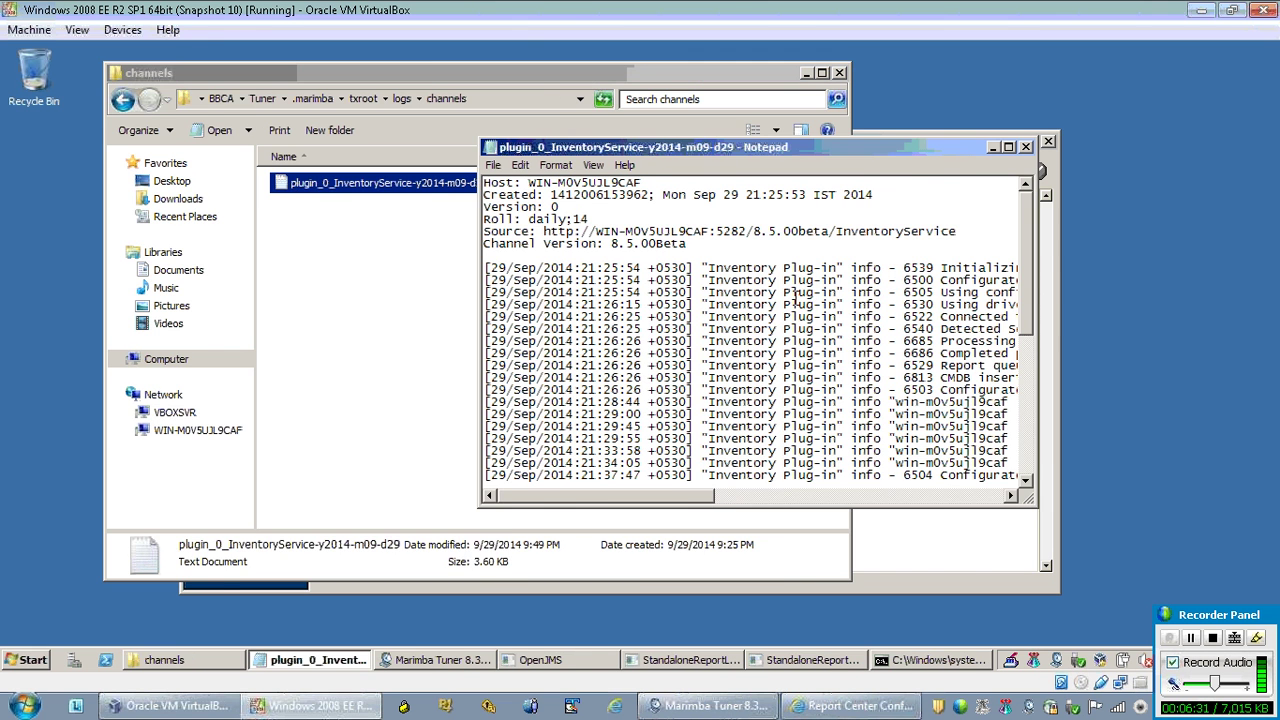
double_click(897, 153)
scroll(1000, 400, "down", 2)
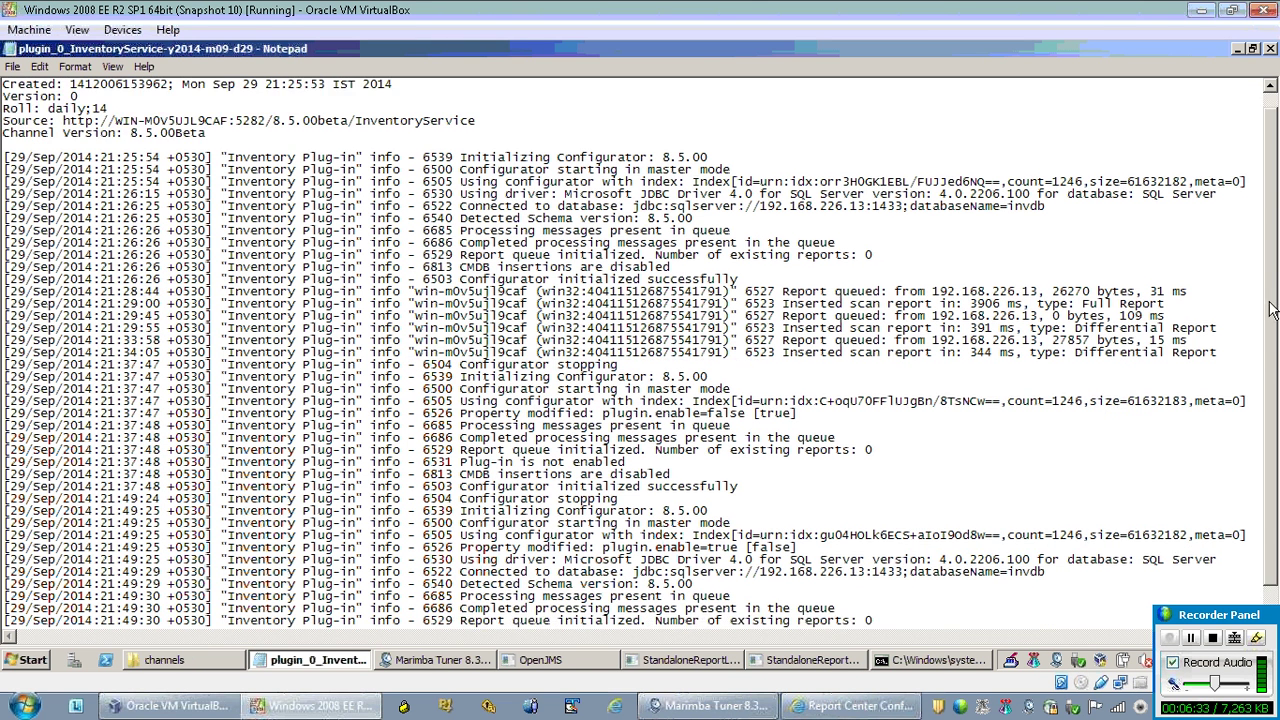
- Review the latest Inventory plug-in entries in the log, including the database connection address, and close the log
left_click_drag(776, 619, 4, 511)
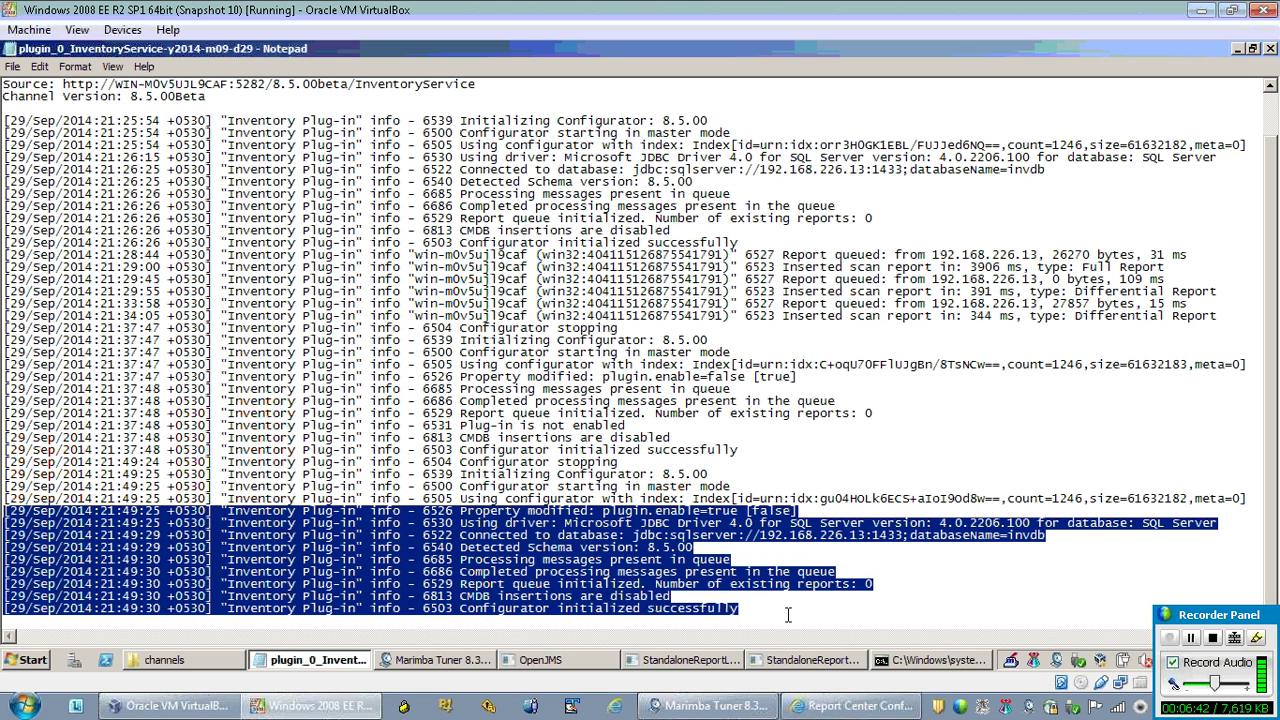
left_click_drag(792, 606, 6, 500)
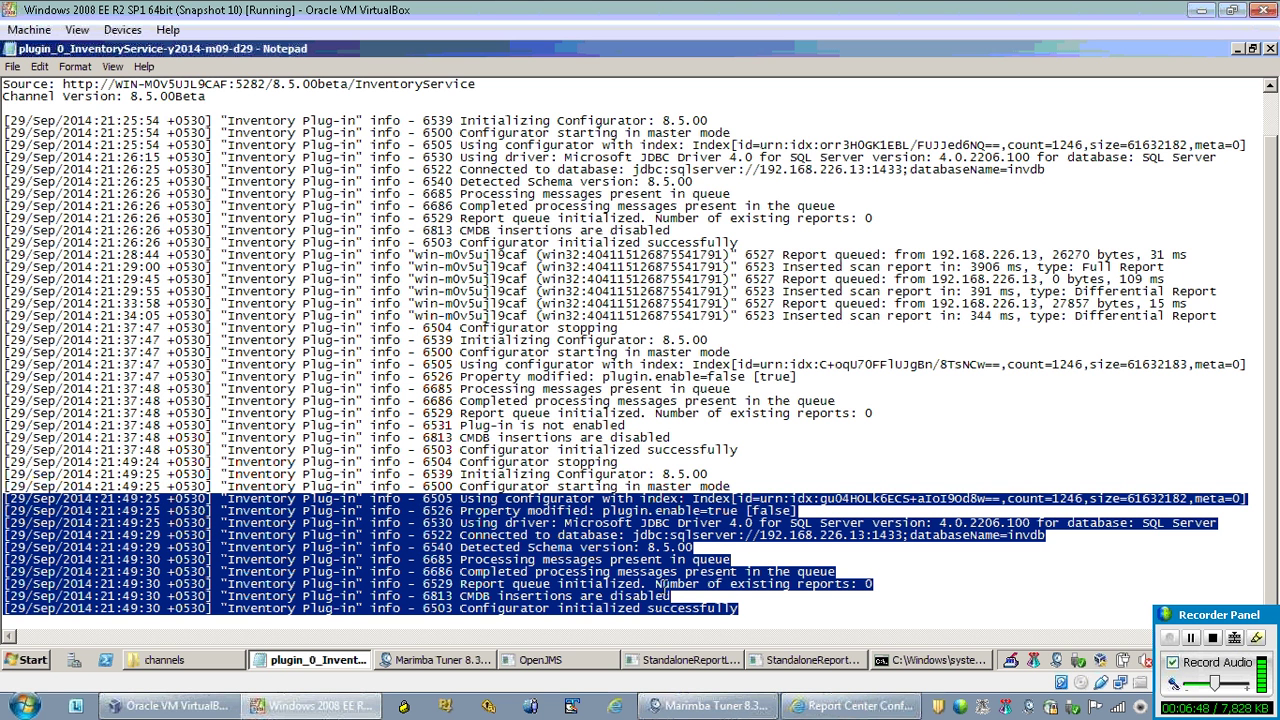
left_click_drag(873, 537, 757, 539)
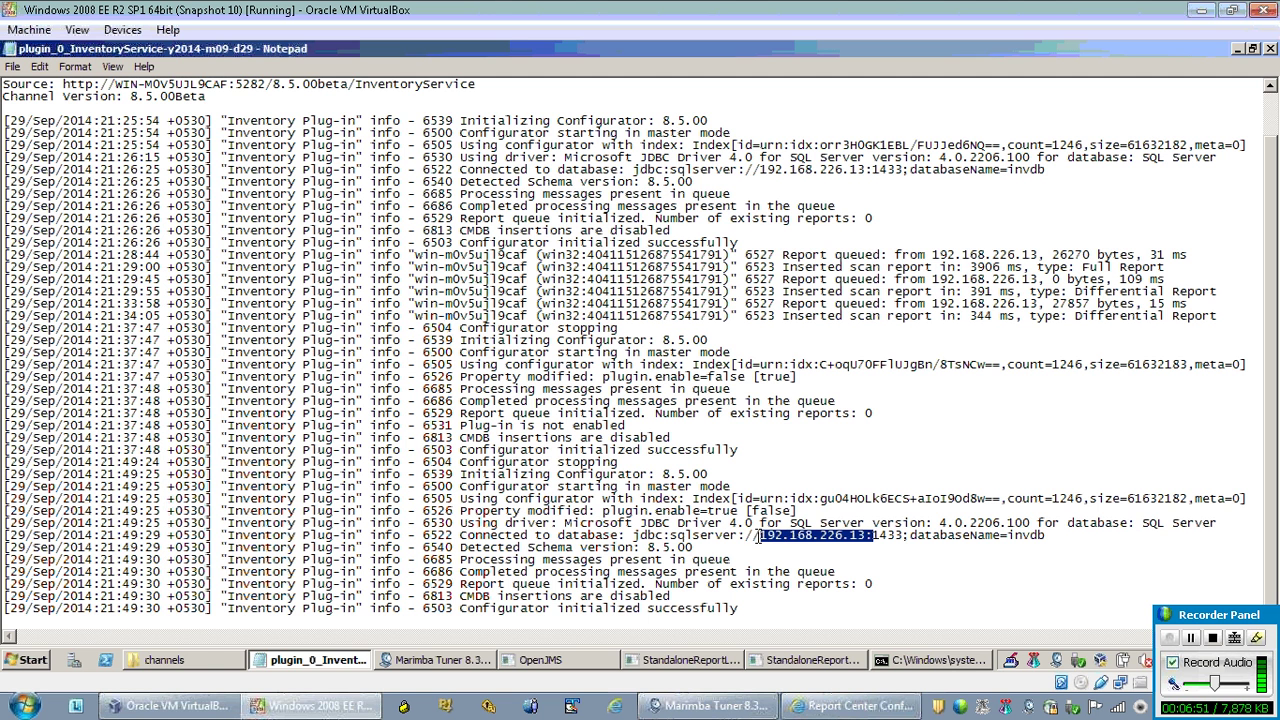
left_click(1270, 48)
left_click(608, 320)
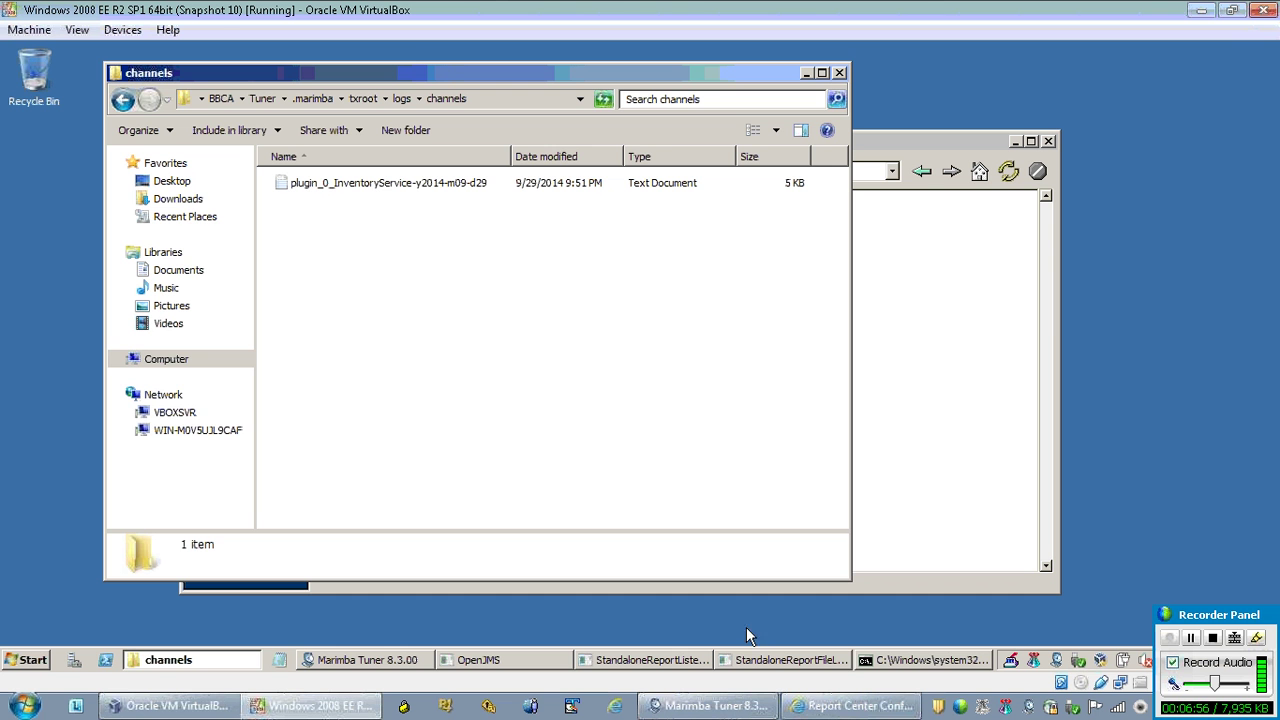
- Start Scanner Service 8.5.00Beta from Marimba Tuner, agree to the machine scan, and move the progress window below the channel list
left_click(367, 659)
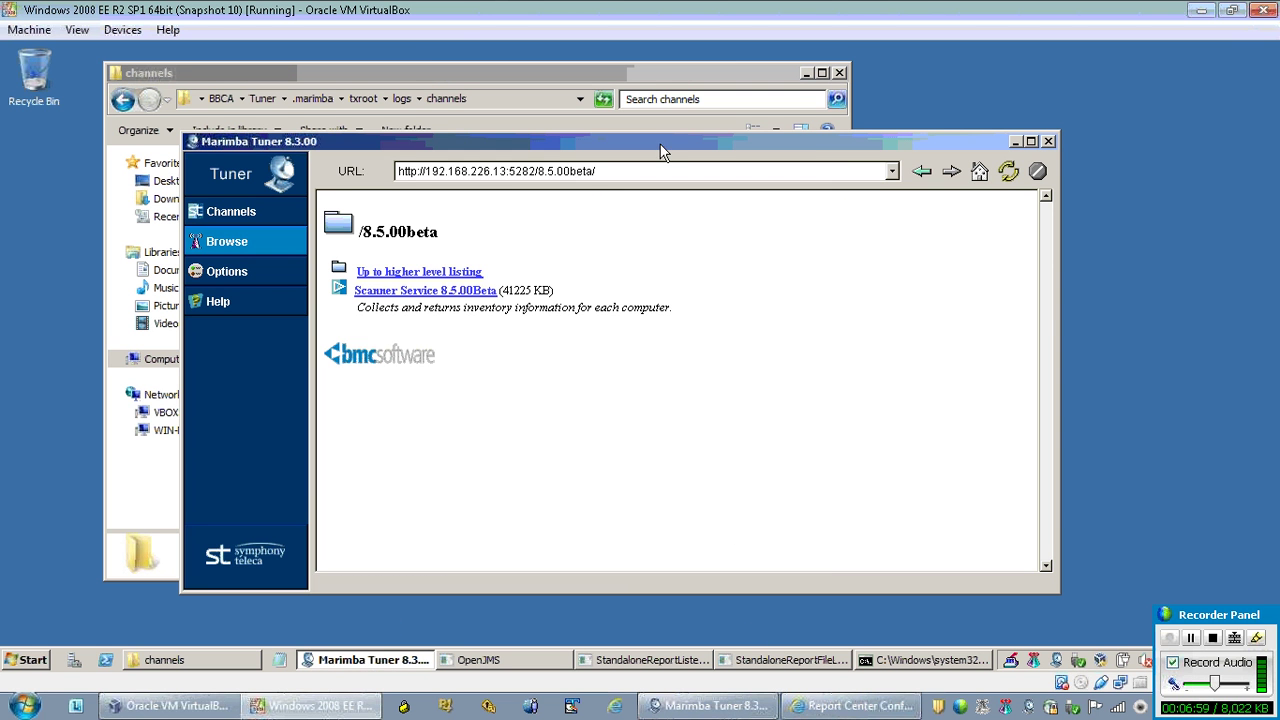
left_click(466, 290)
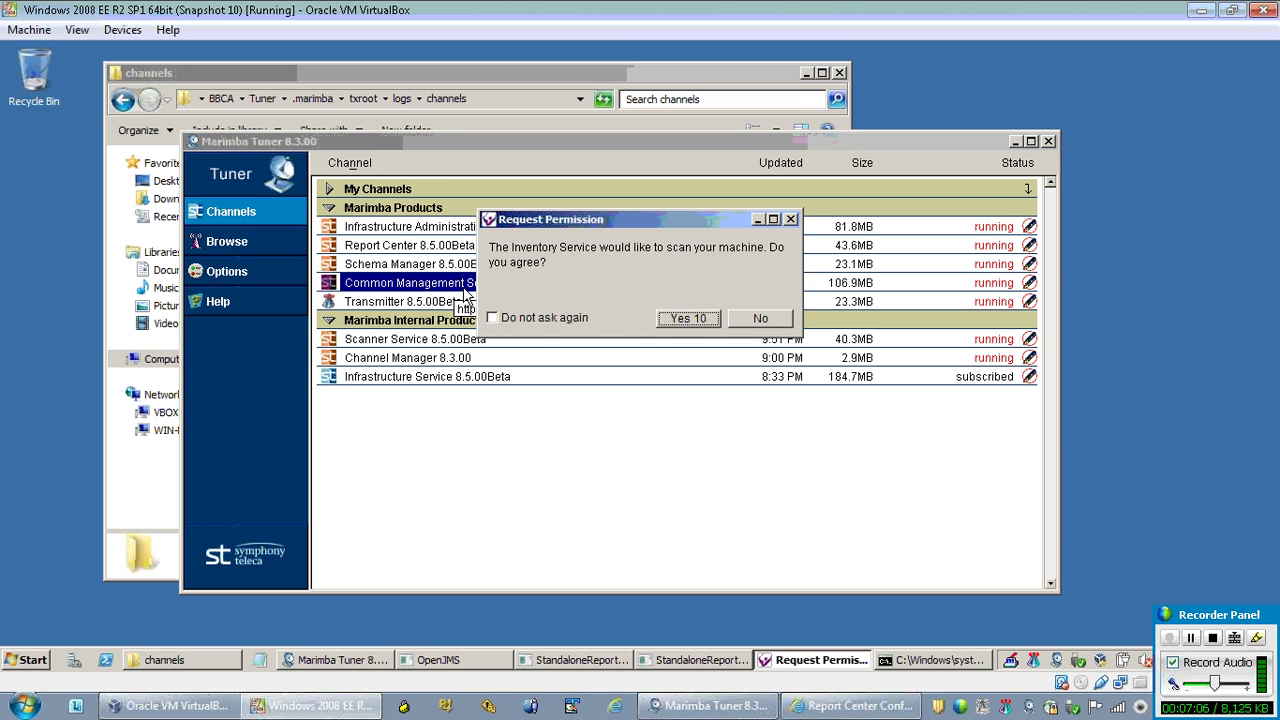
left_click(698, 318)
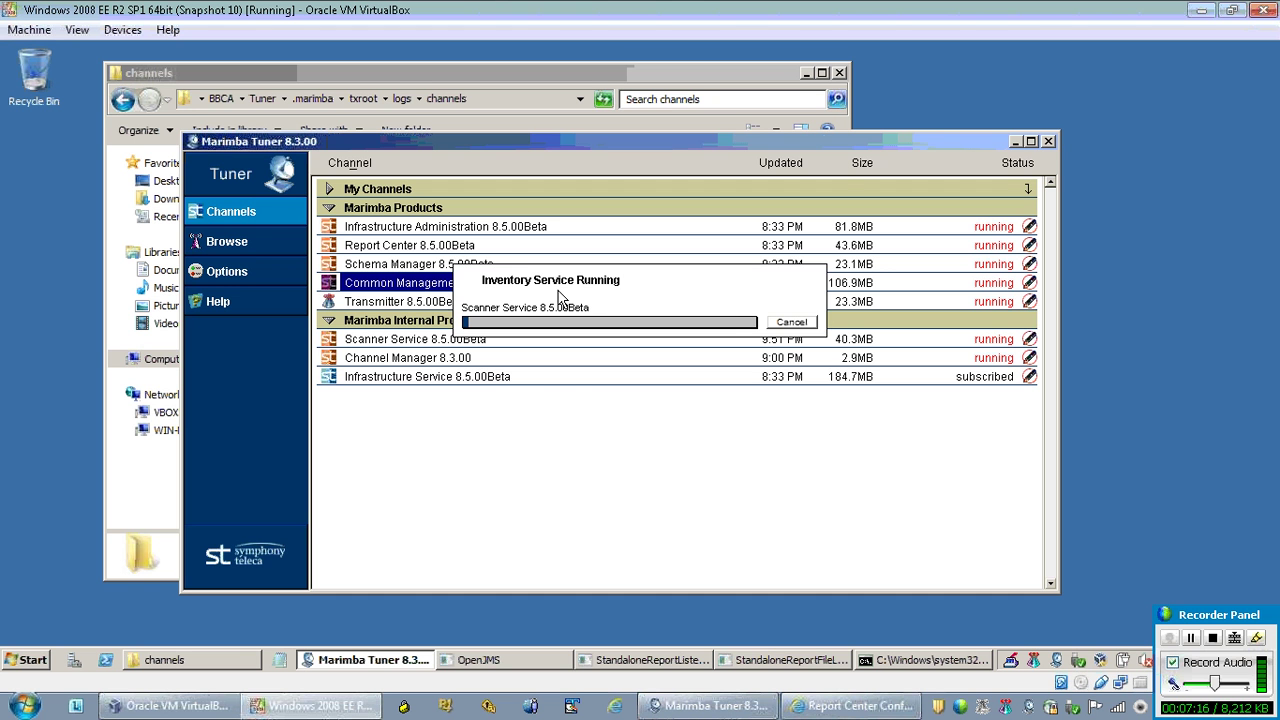
left_click_drag(563, 297, 576, 420)
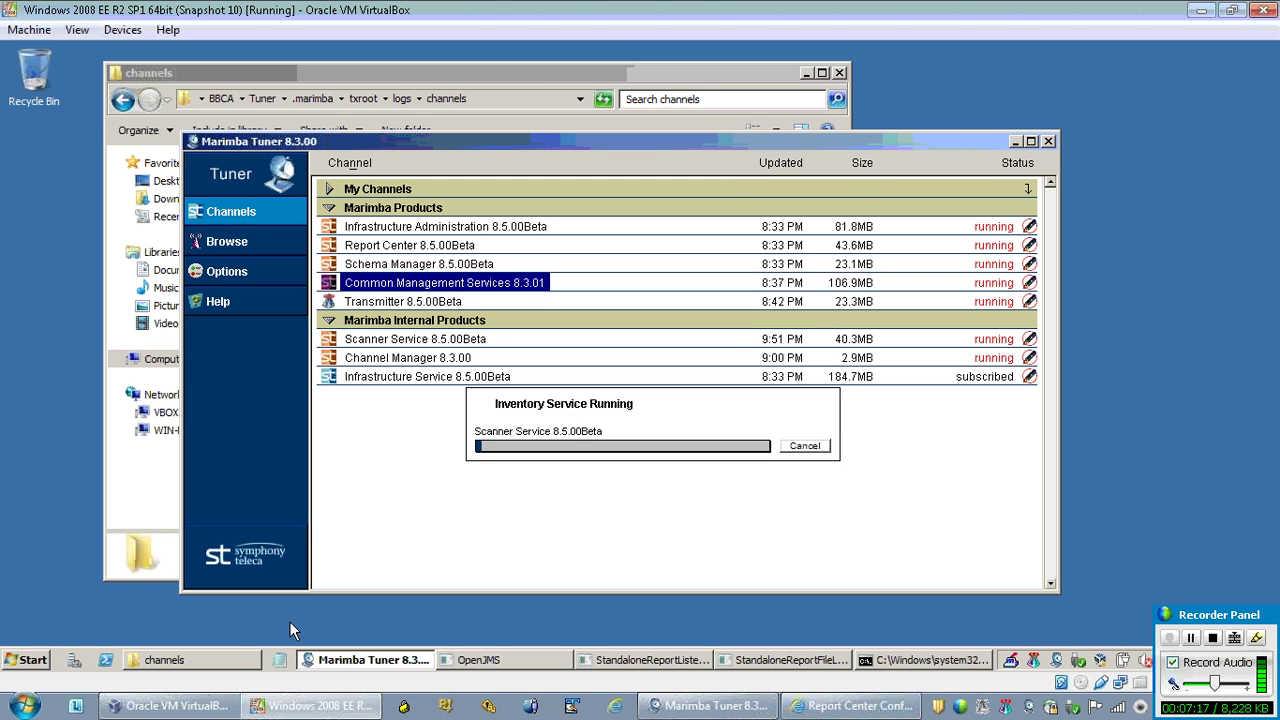
- Bring the channels folder window forward and browse to txroot\data\data_0_InventoryService
left_click(232, 664)
left_click(190, 663)
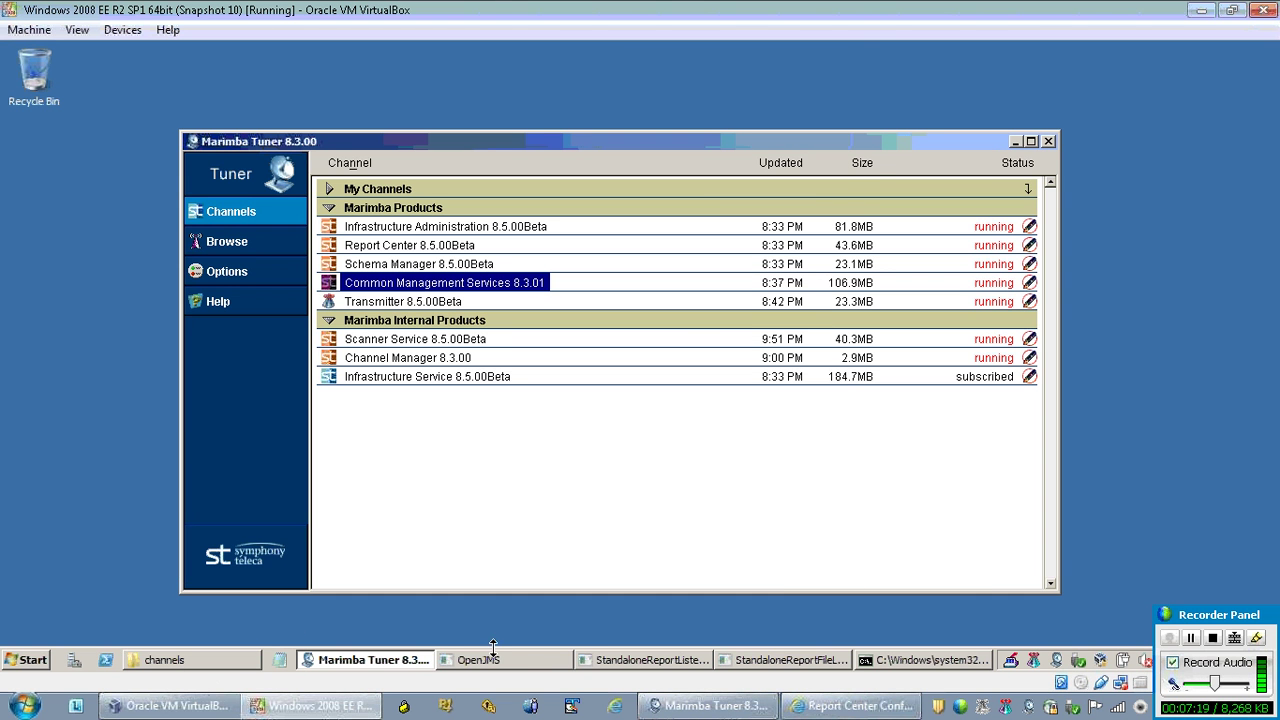
left_click(212, 667)
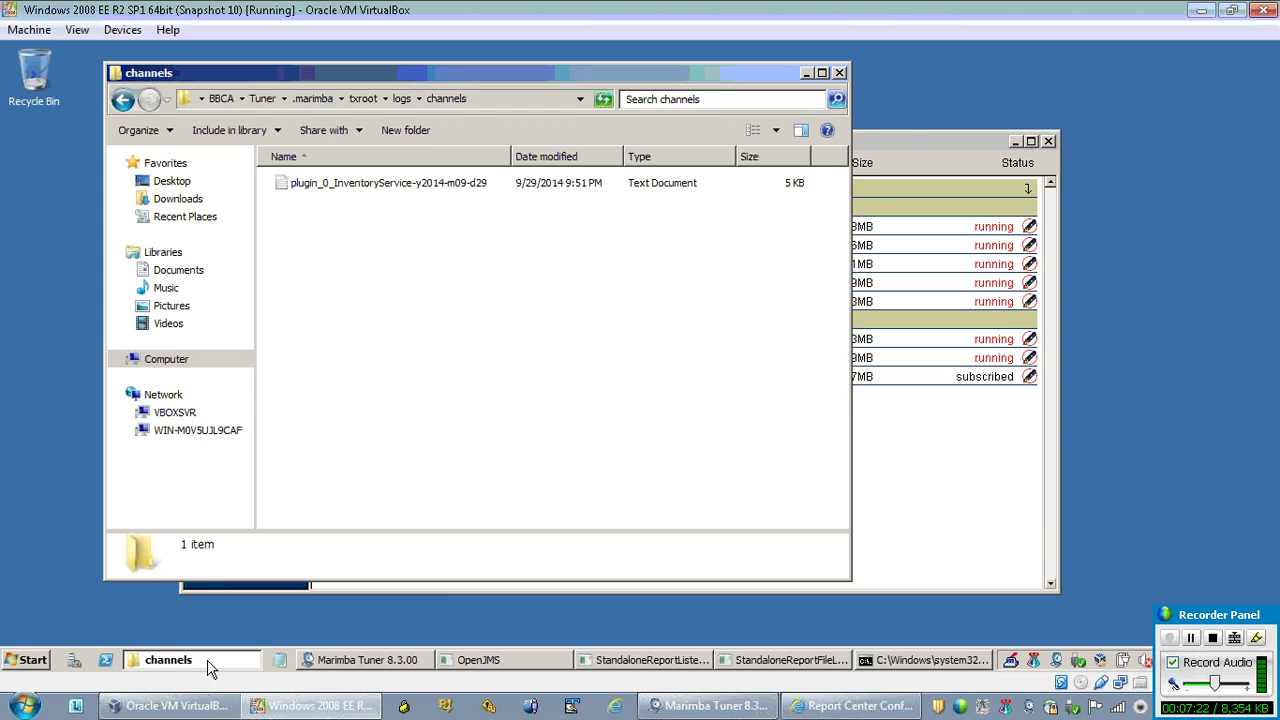
left_click(210, 668)
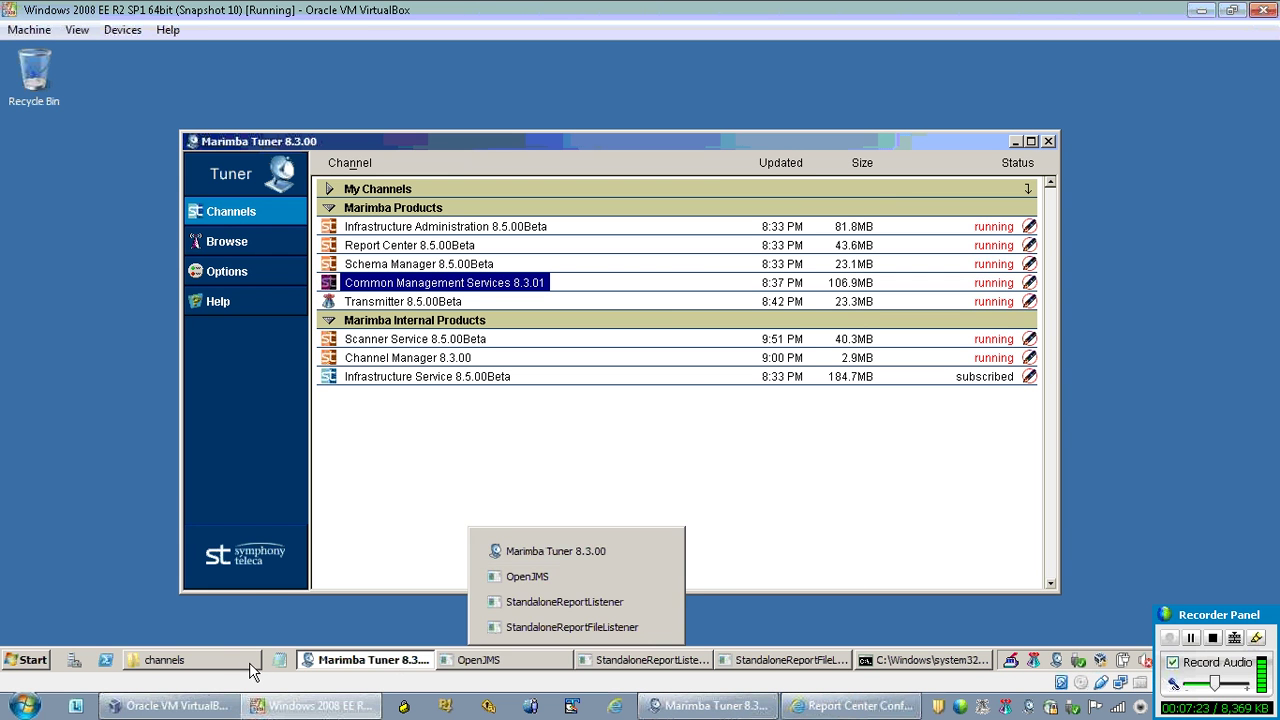
left_click(214, 666)
left_click(212, 669)
left_click(212, 669)
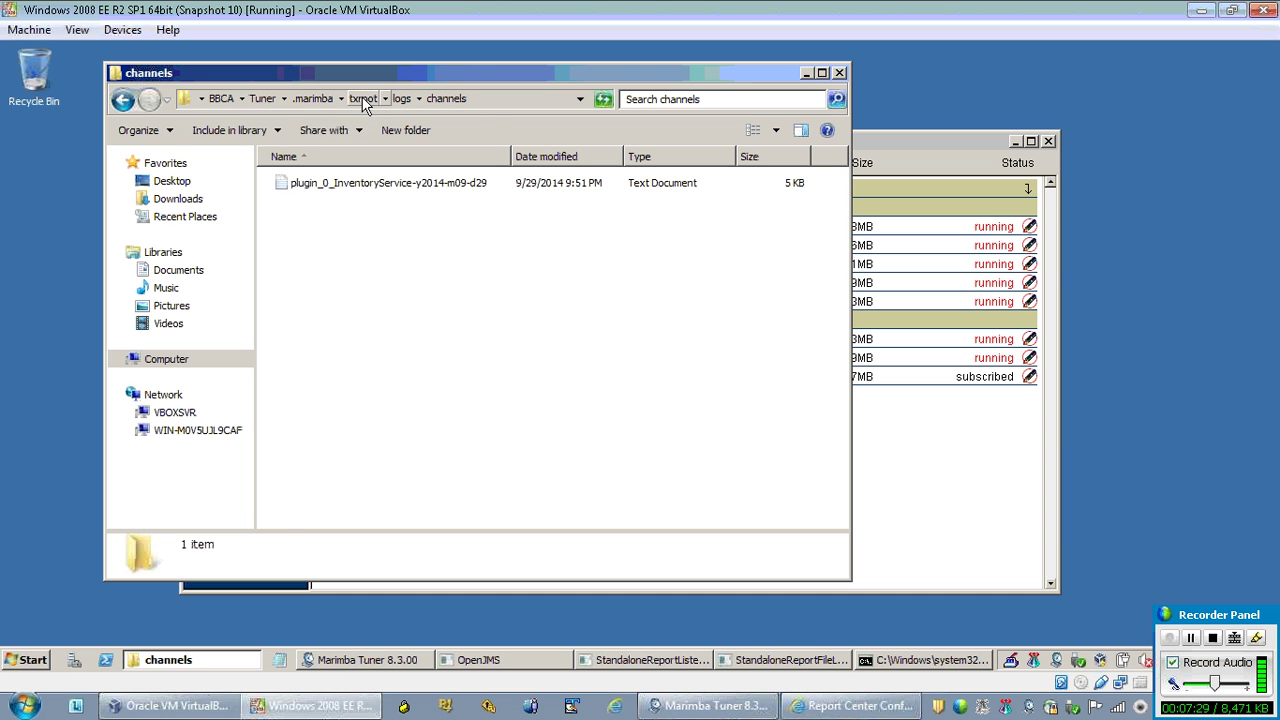
left_click(363, 99)
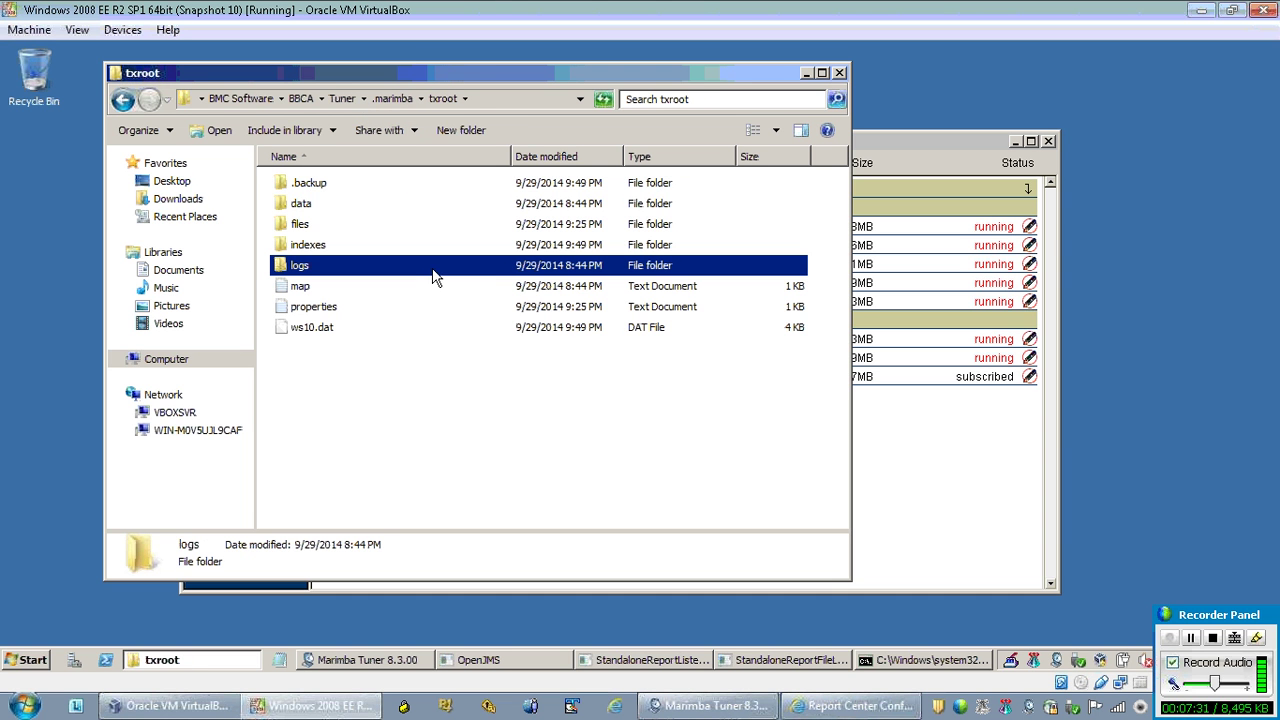
double_click(341, 207)
double_click(342, 187)
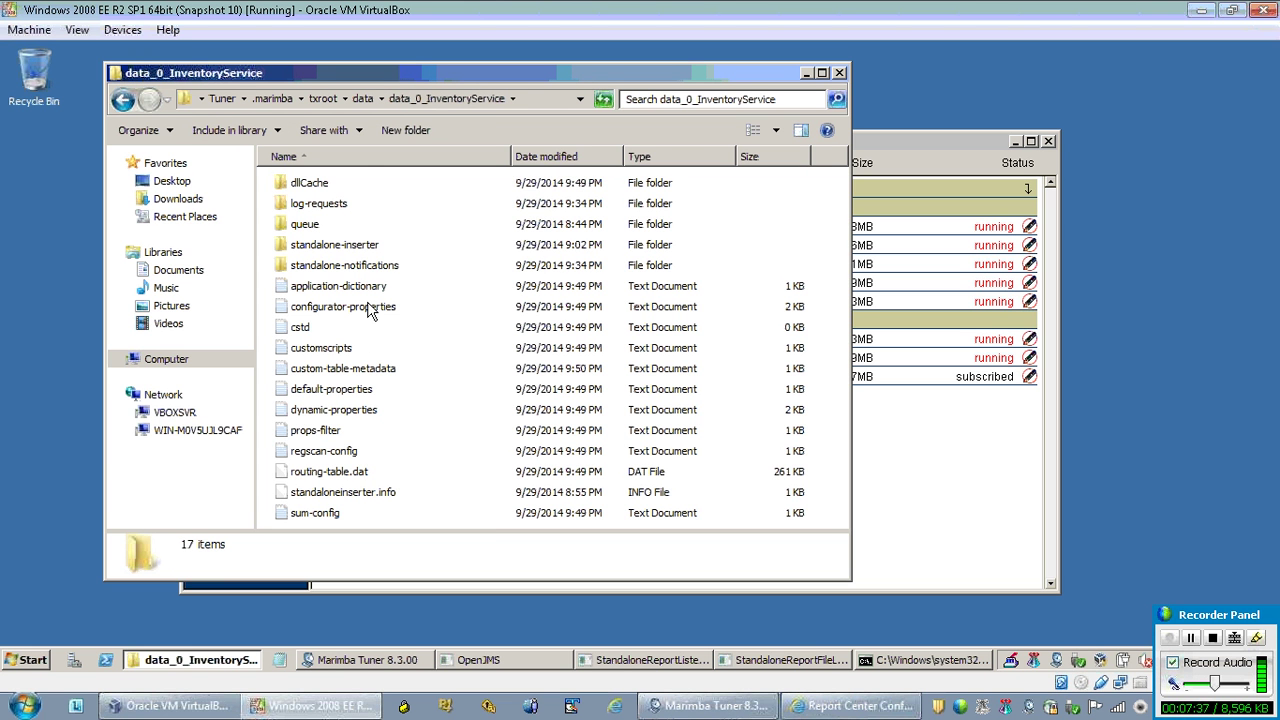
- Check the queue\down folder for a queued scan report, return to data_0_InventoryService, and minimize the Explorer window
left_click(310, 225)
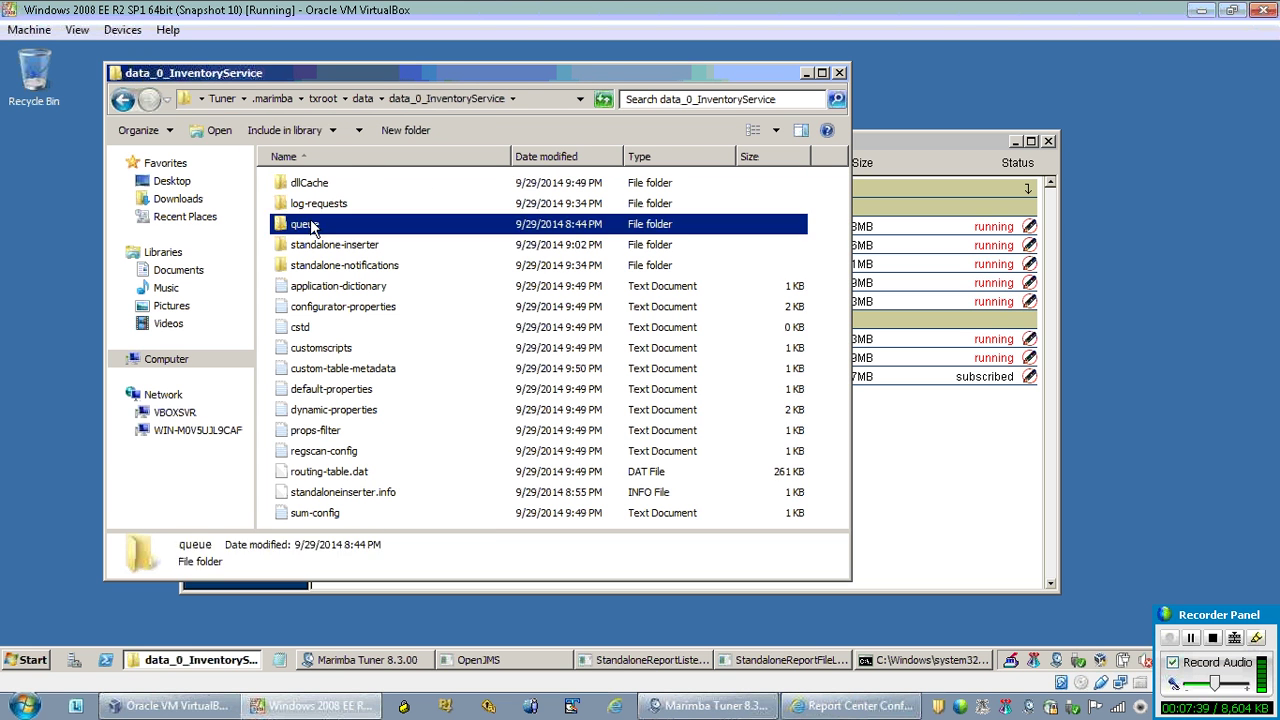
double_click(310, 224)
double_click(310, 184)
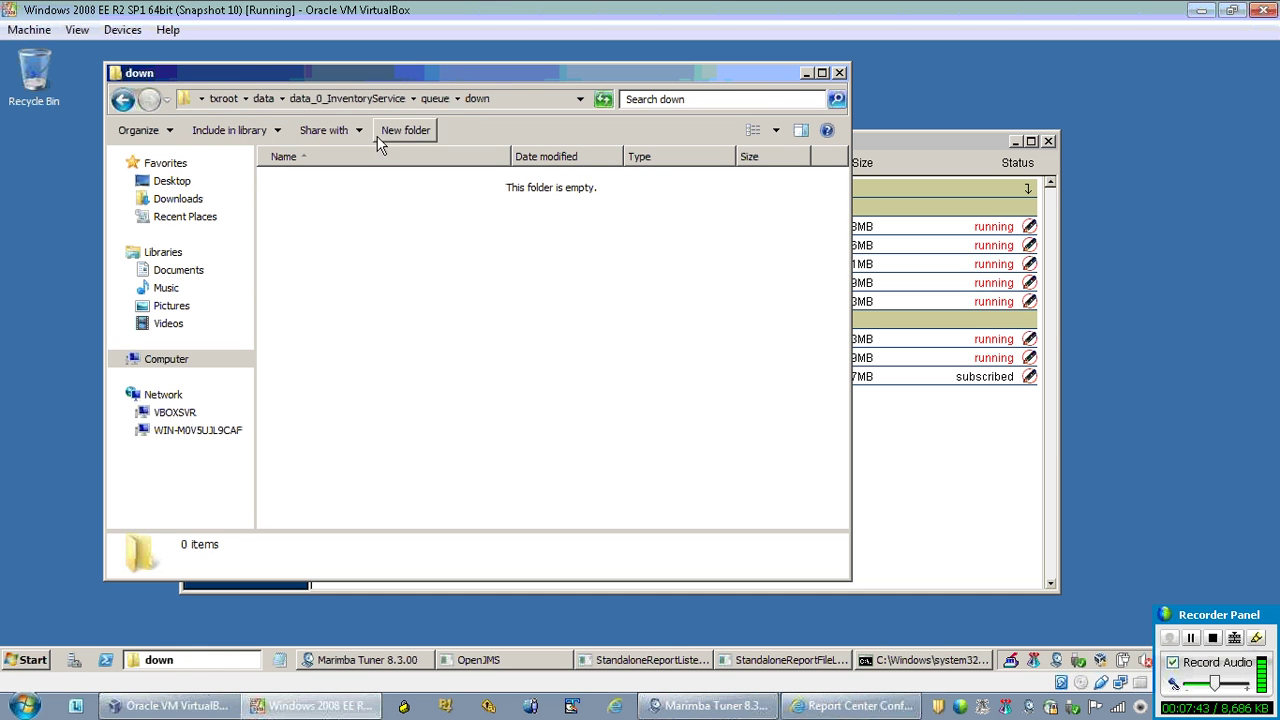
left_click(366, 100)
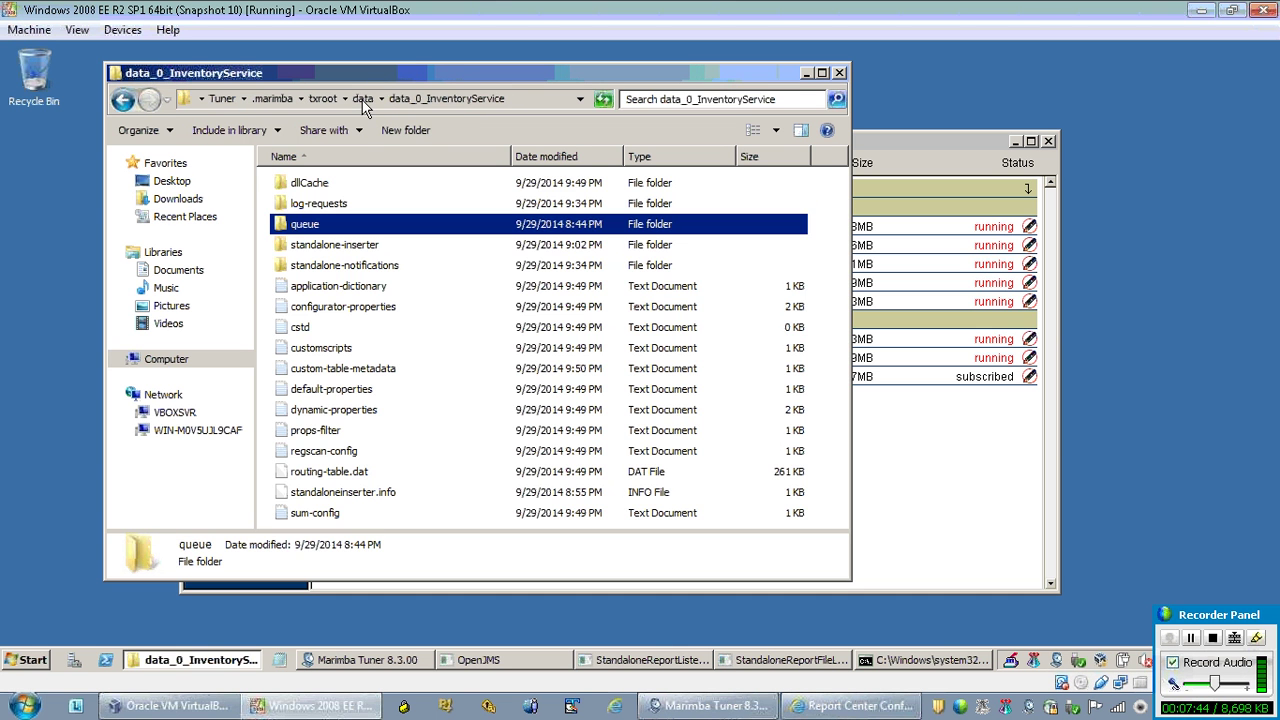
left_click(343, 249)
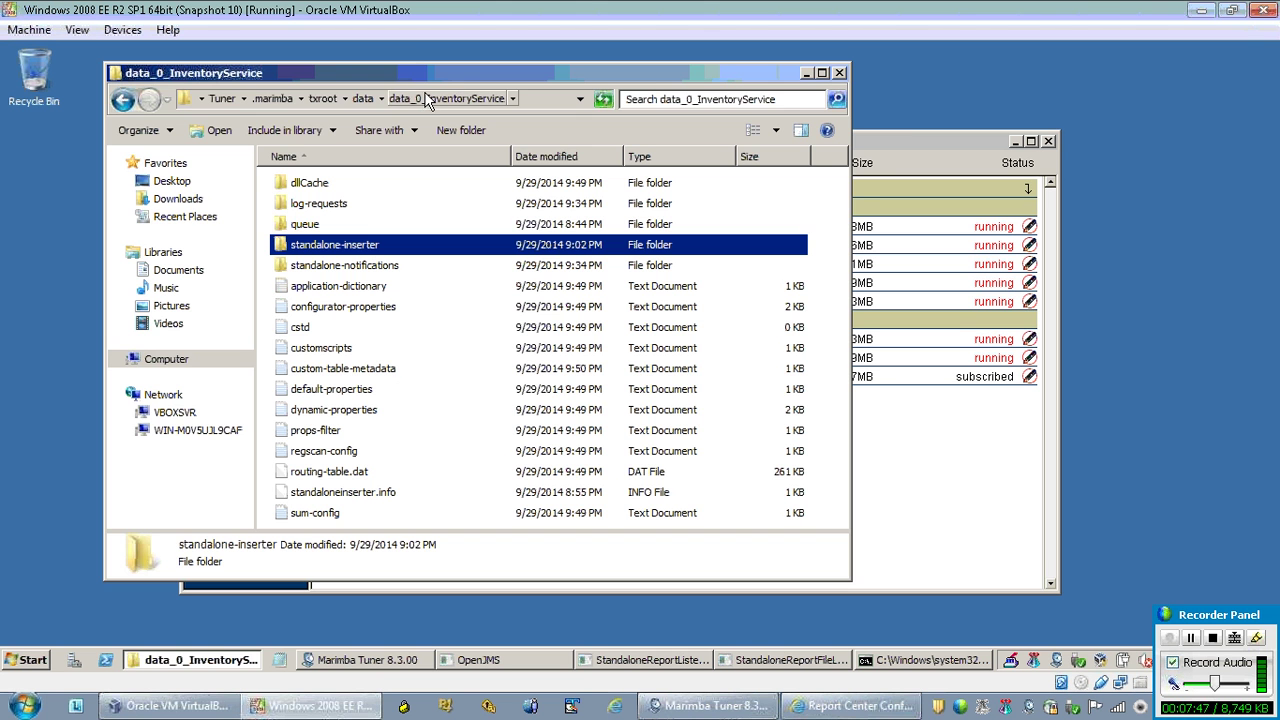
left_click(808, 74)
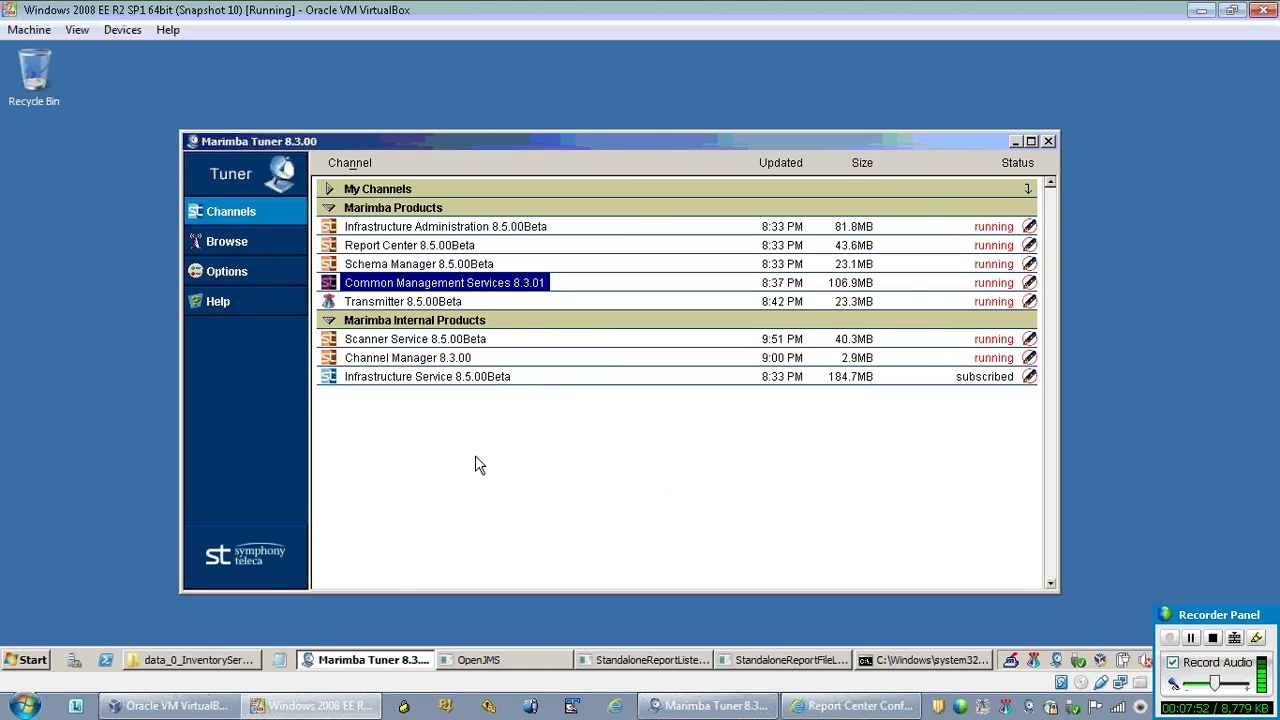
- Restore the data_0_InventoryService window, recheck queue\down for the scan report, return to queue, and minimize the window
left_click(227, 664)
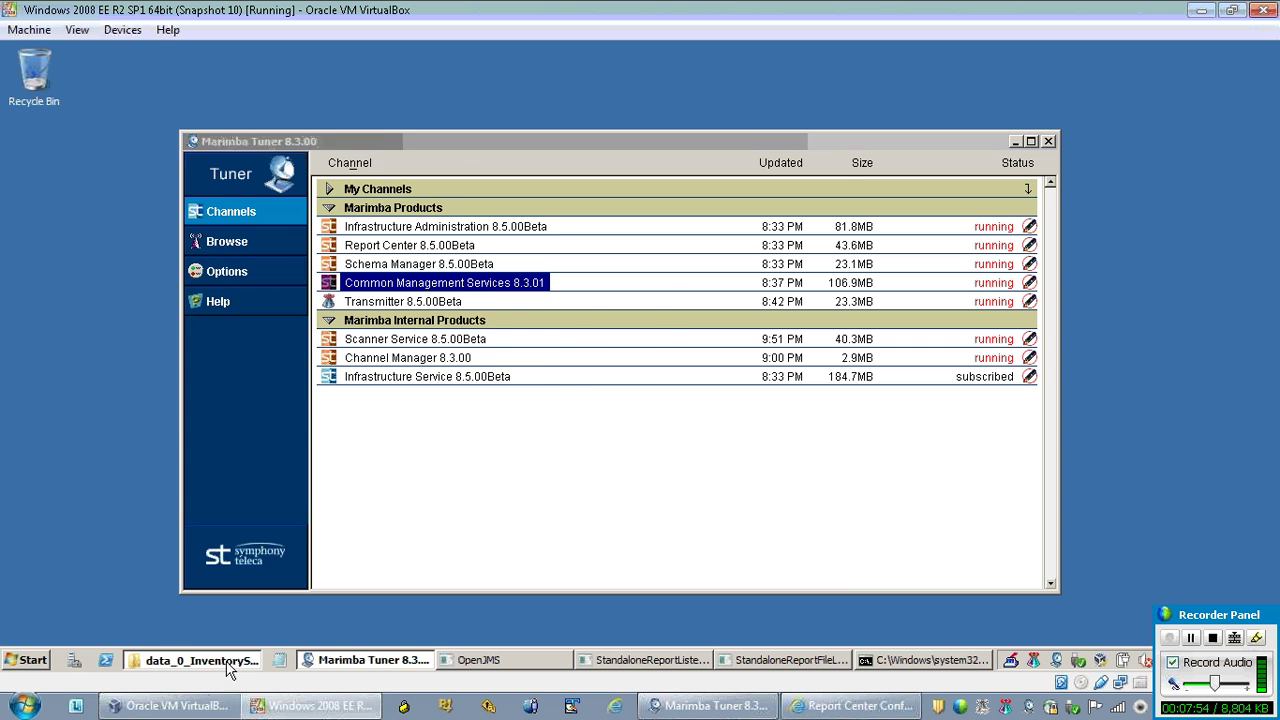
left_click(306, 225)
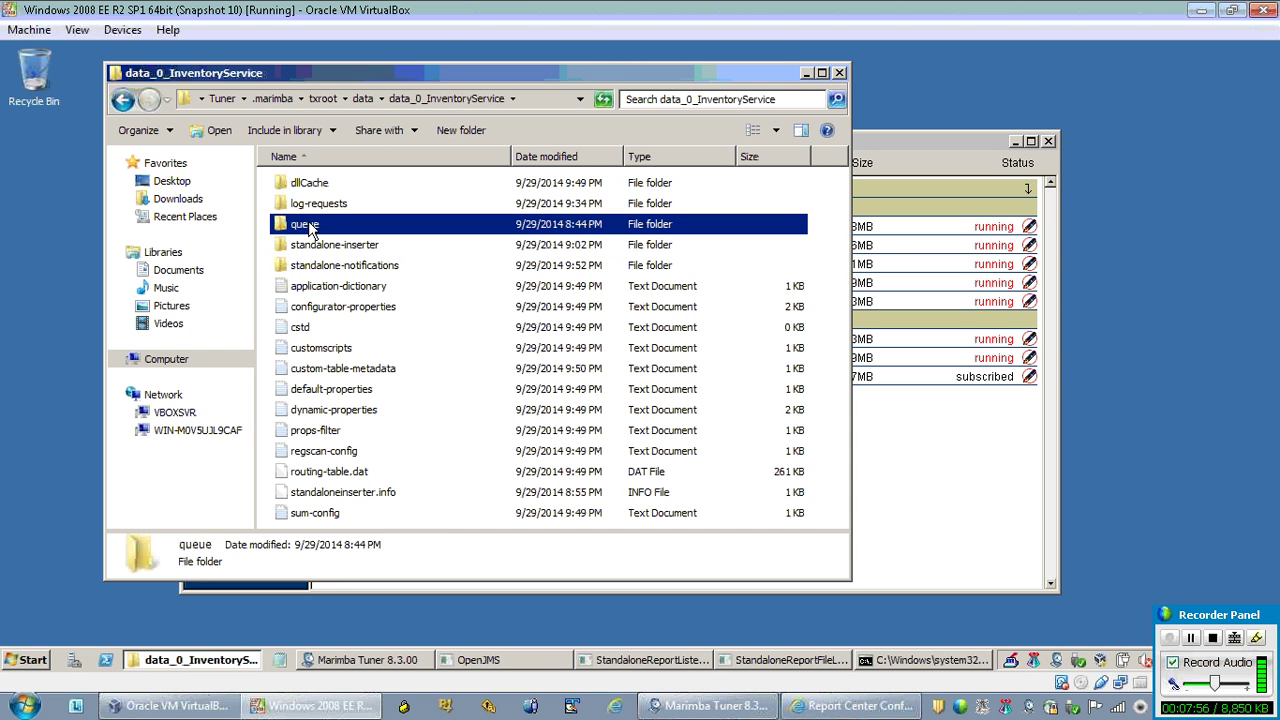
left_click(314, 250)
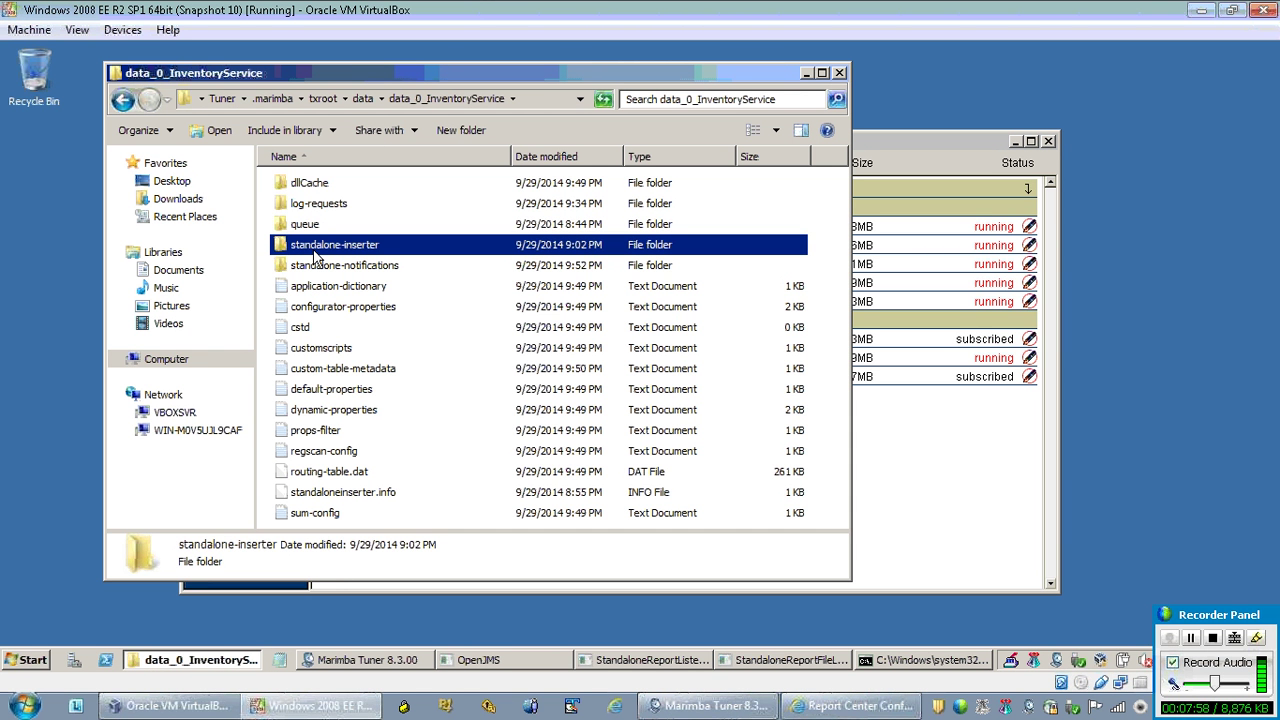
double_click(306, 224)
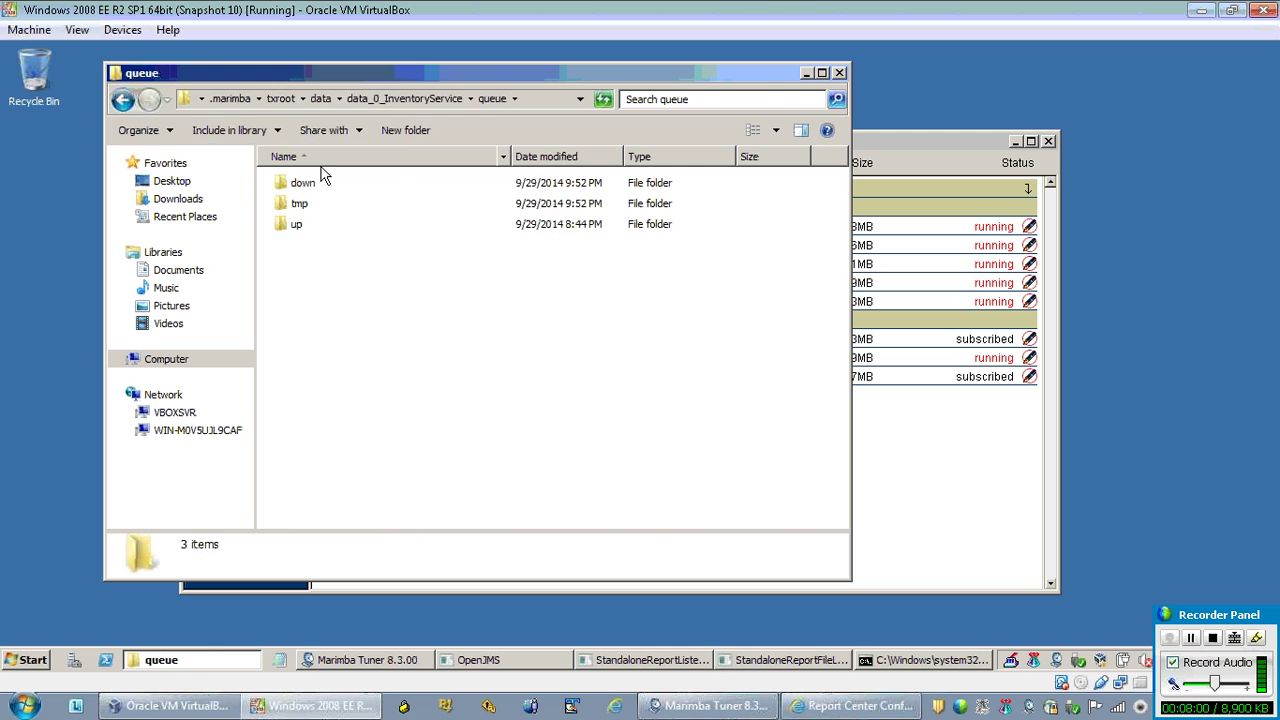
double_click(314, 184)
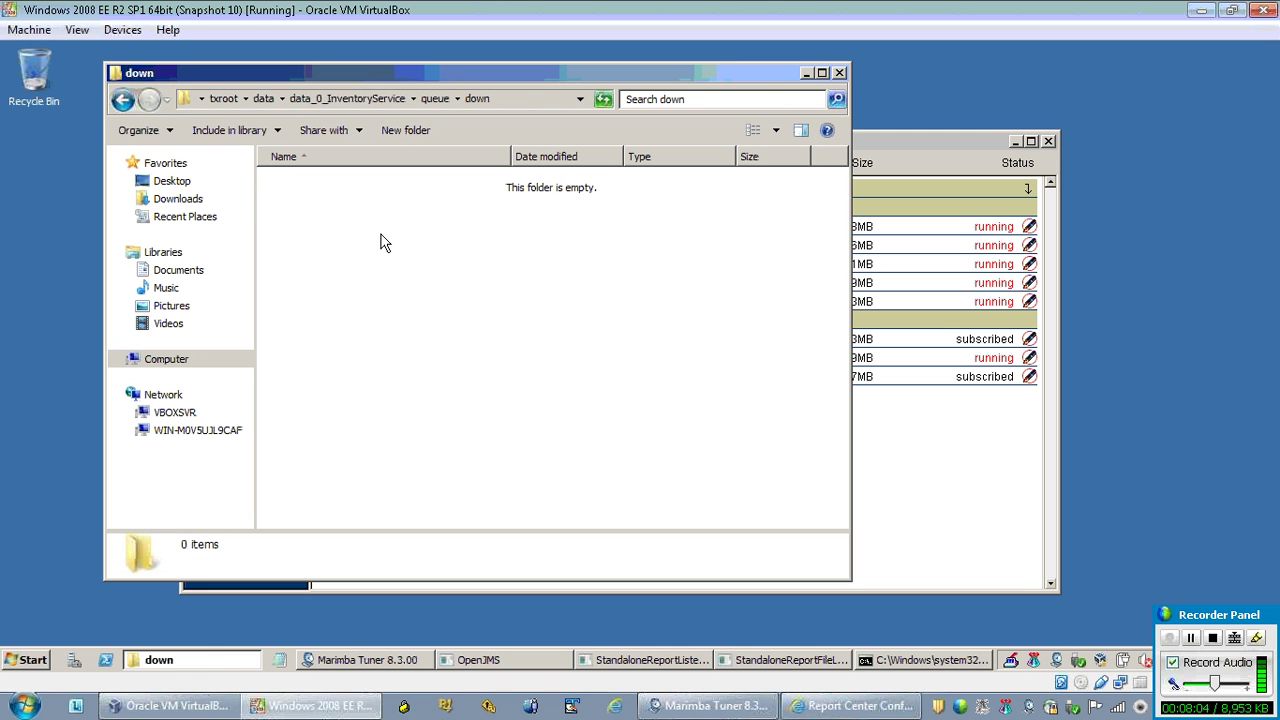
left_click(429, 100)
left_click(235, 658)
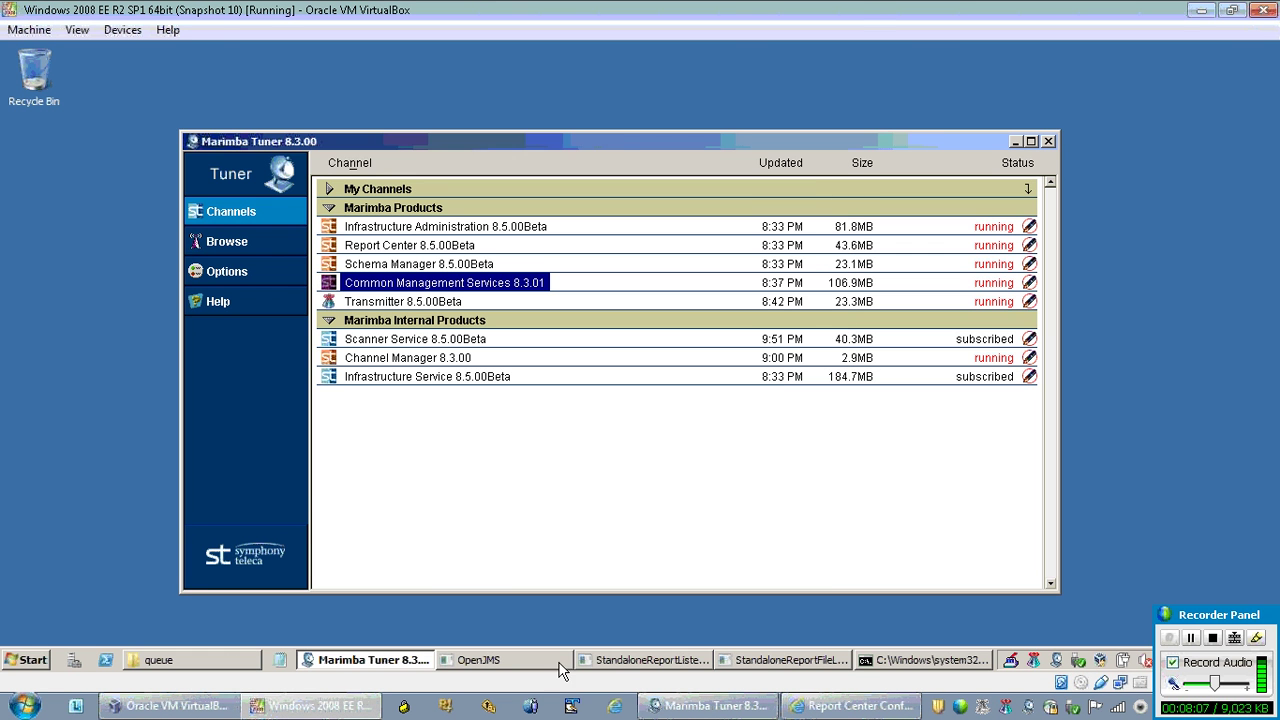
- Check the StandaloneReportListener and StandaloneReportFileListener windows and the scan report server console for activity from the scan
left_click(647, 660)
left_click(756, 662)
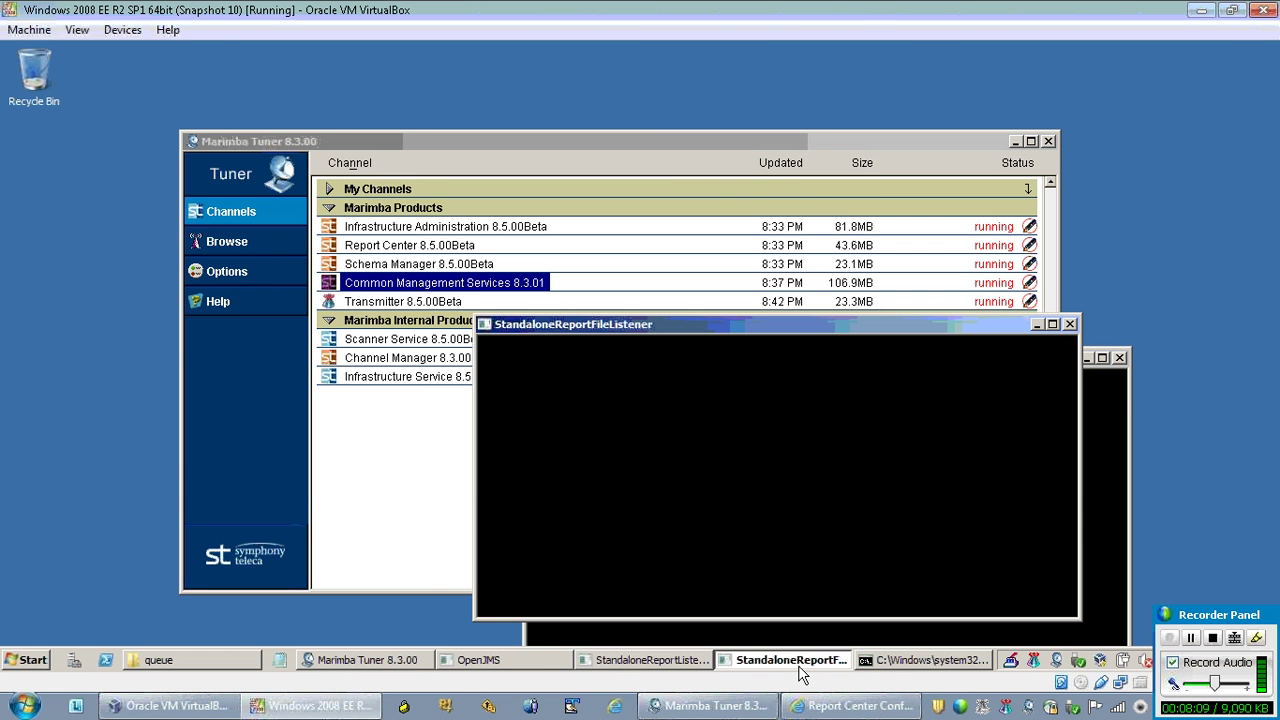
left_click(880, 660)
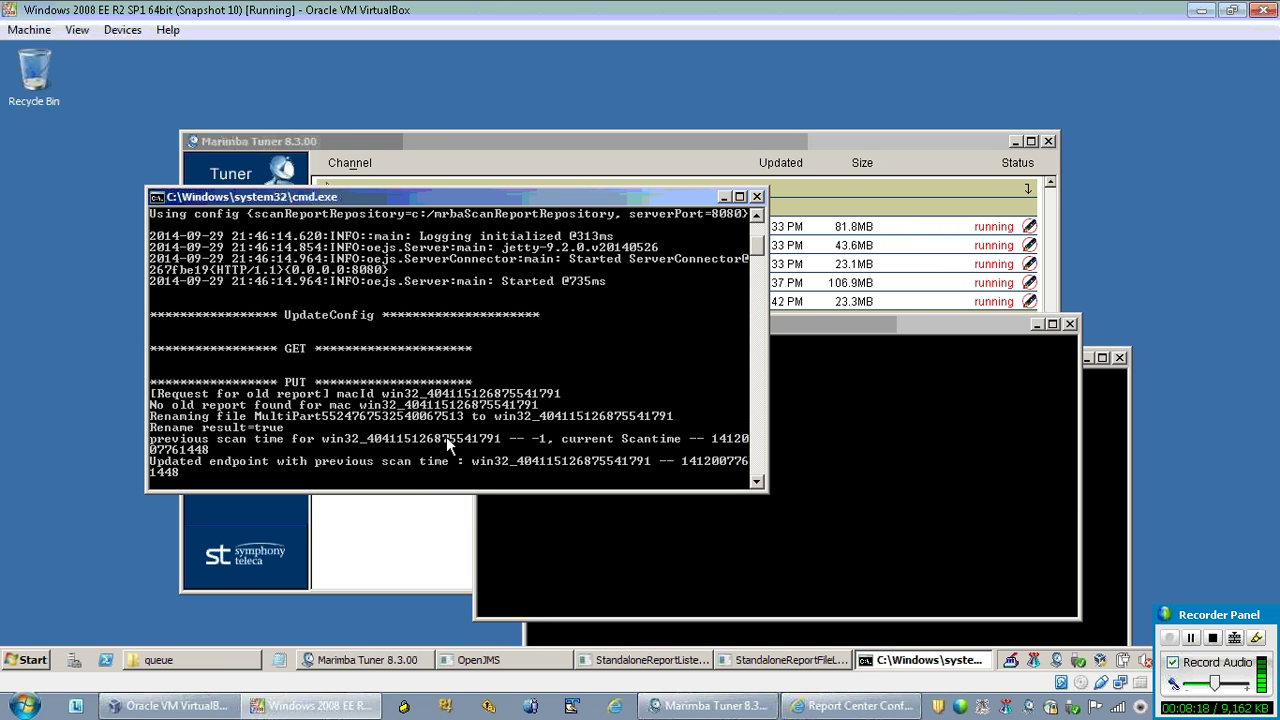
left_click(1172, 638)
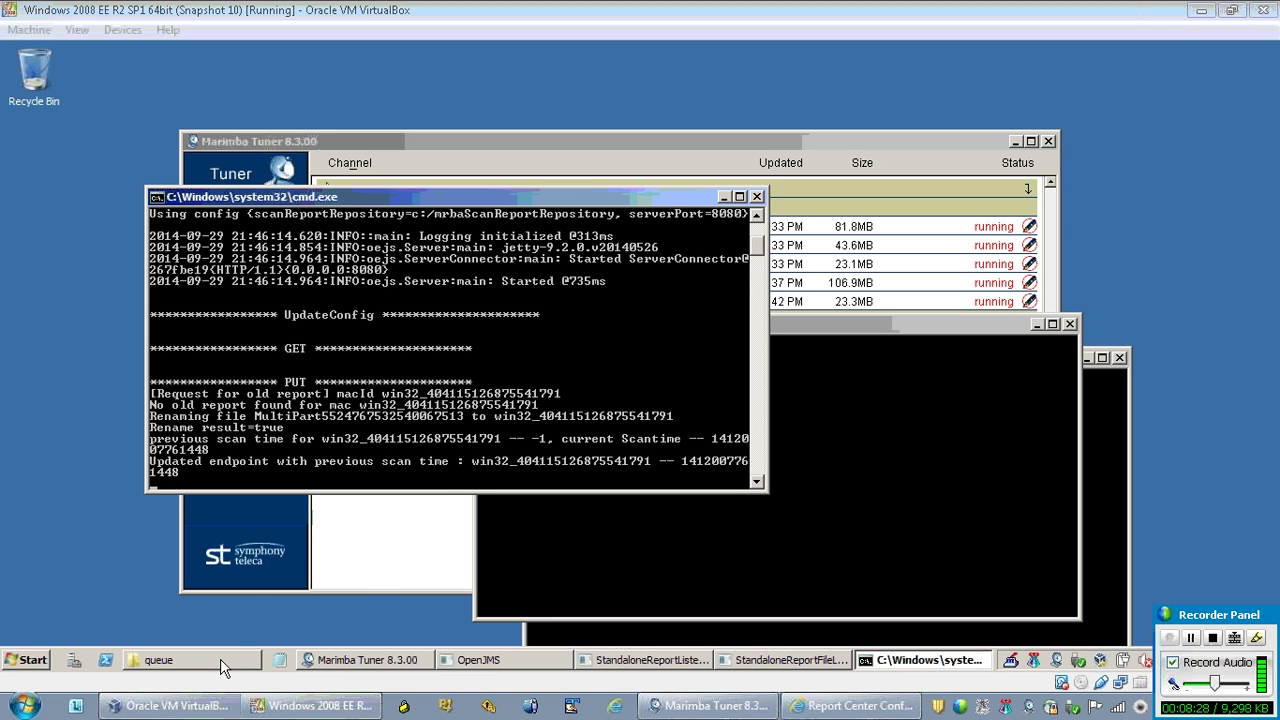
- Reopen the plugin_0_InventoryService-y2014-m09-d29 log from txroot\logs\channels and maximize it
mouse_move(222, 668)
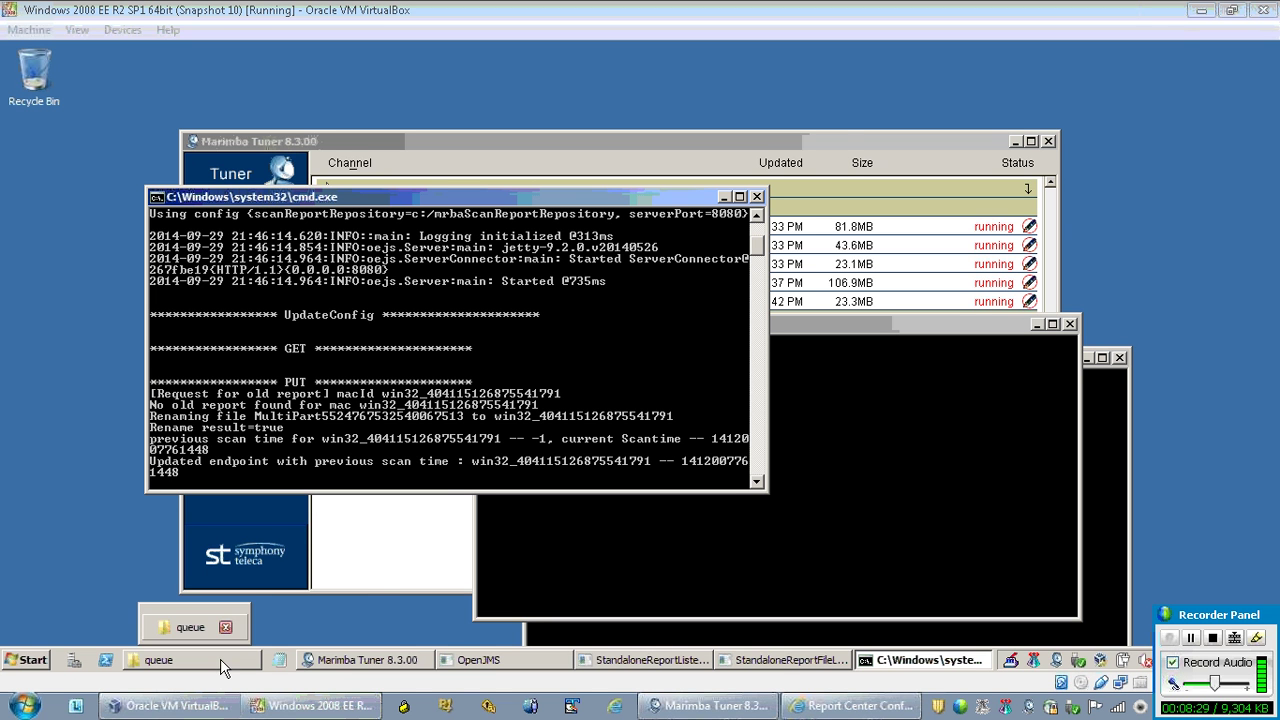
left_click(170, 668)
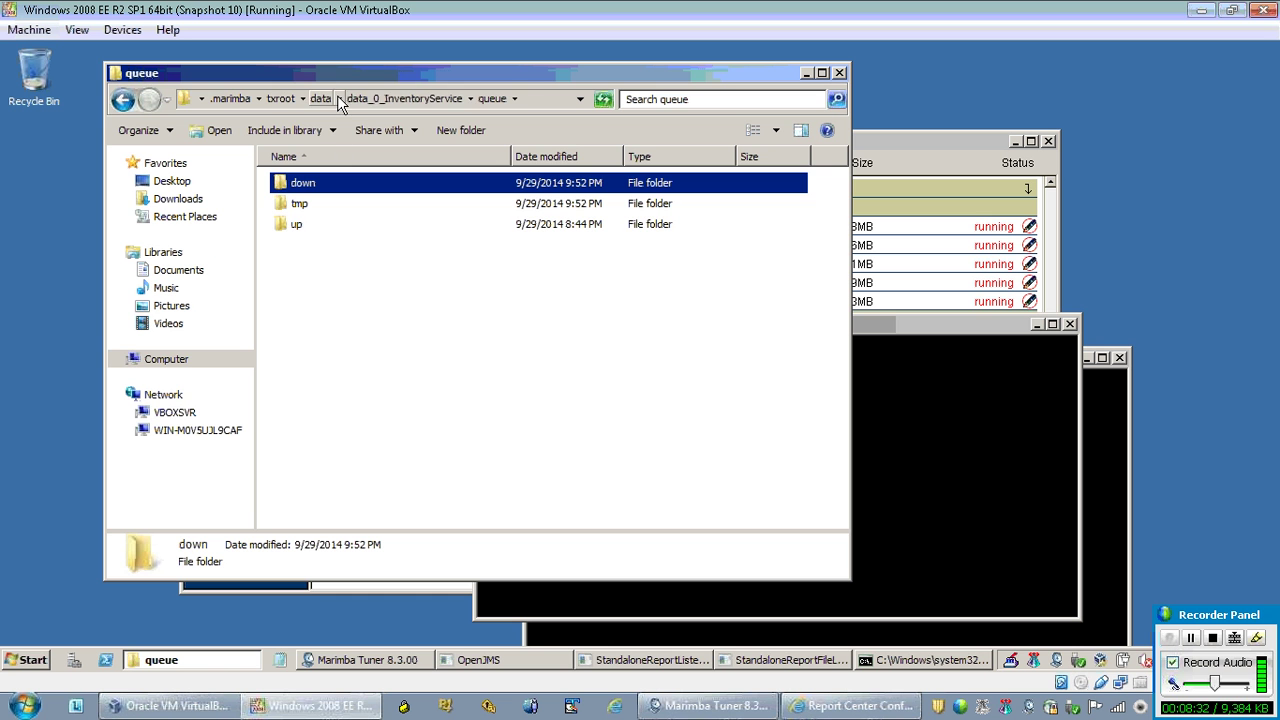
left_click(283, 99)
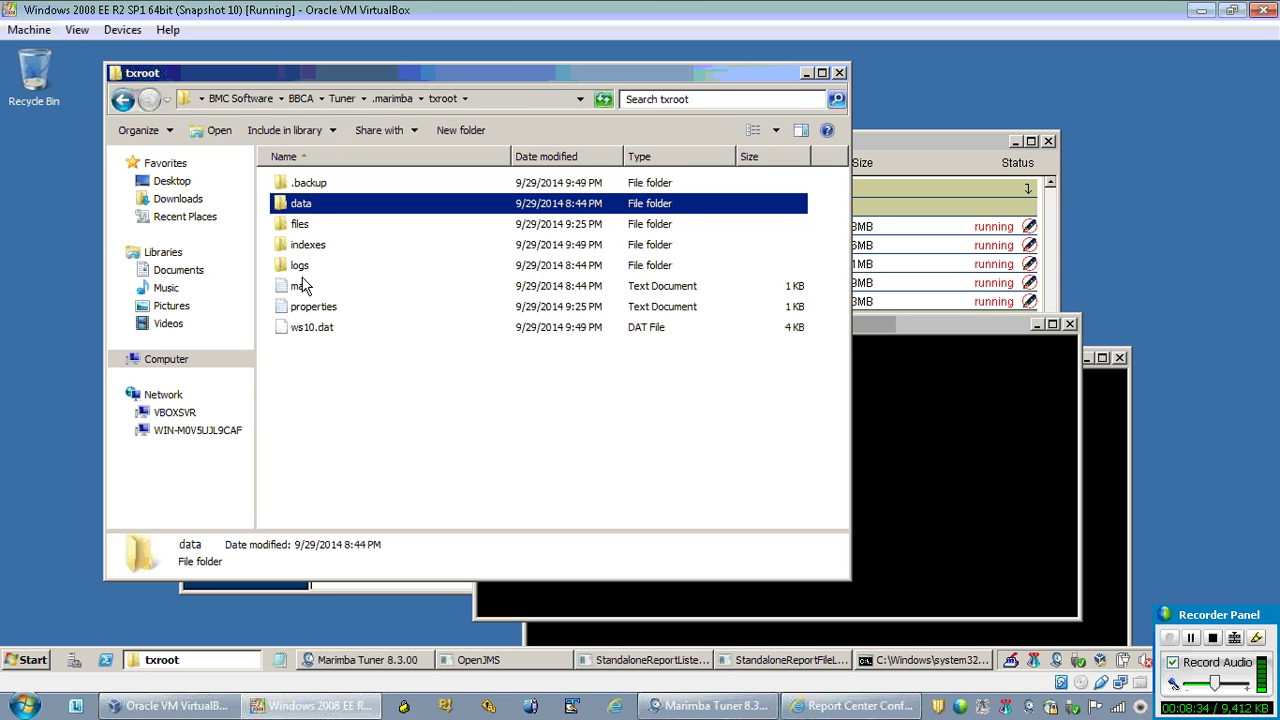
double_click(305, 267)
double_click(305, 183)
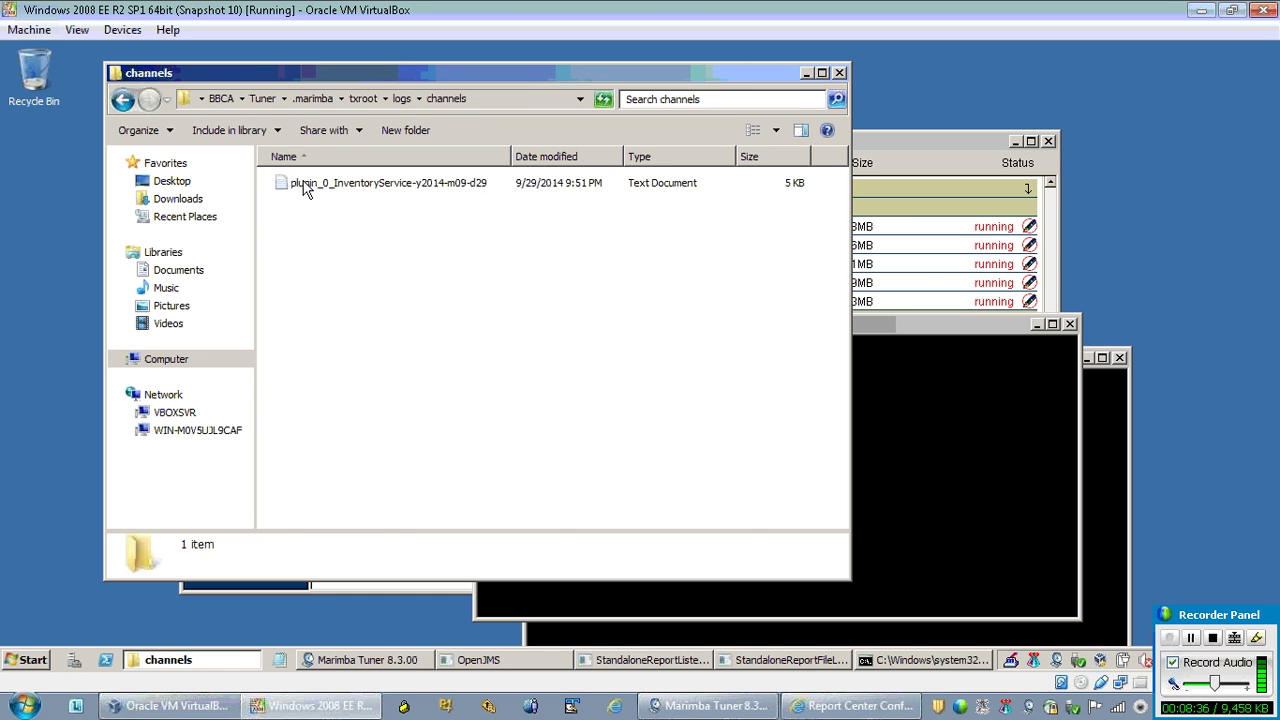
double_click(305, 185)
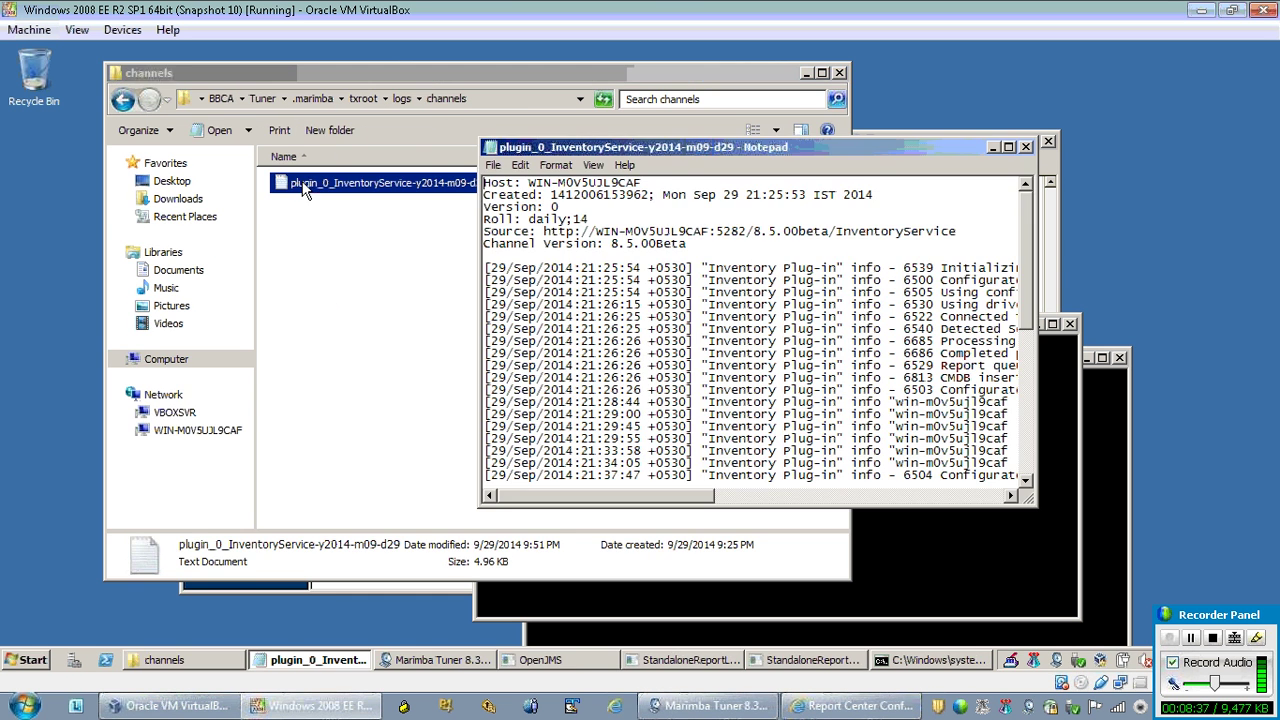
double_click(724, 156)
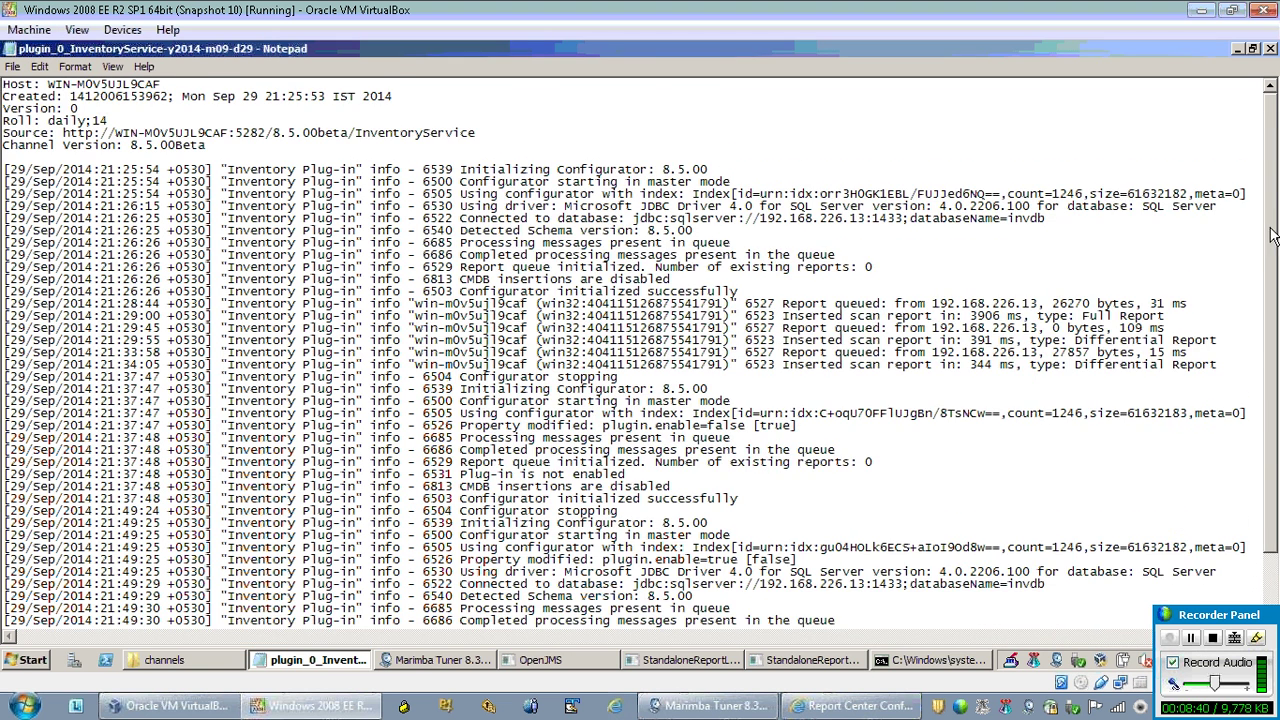
- Highlight the last two Inventory Plug-in log entries, covering the queued and inserted scan report
scroll(1274, 238, "down", 2)
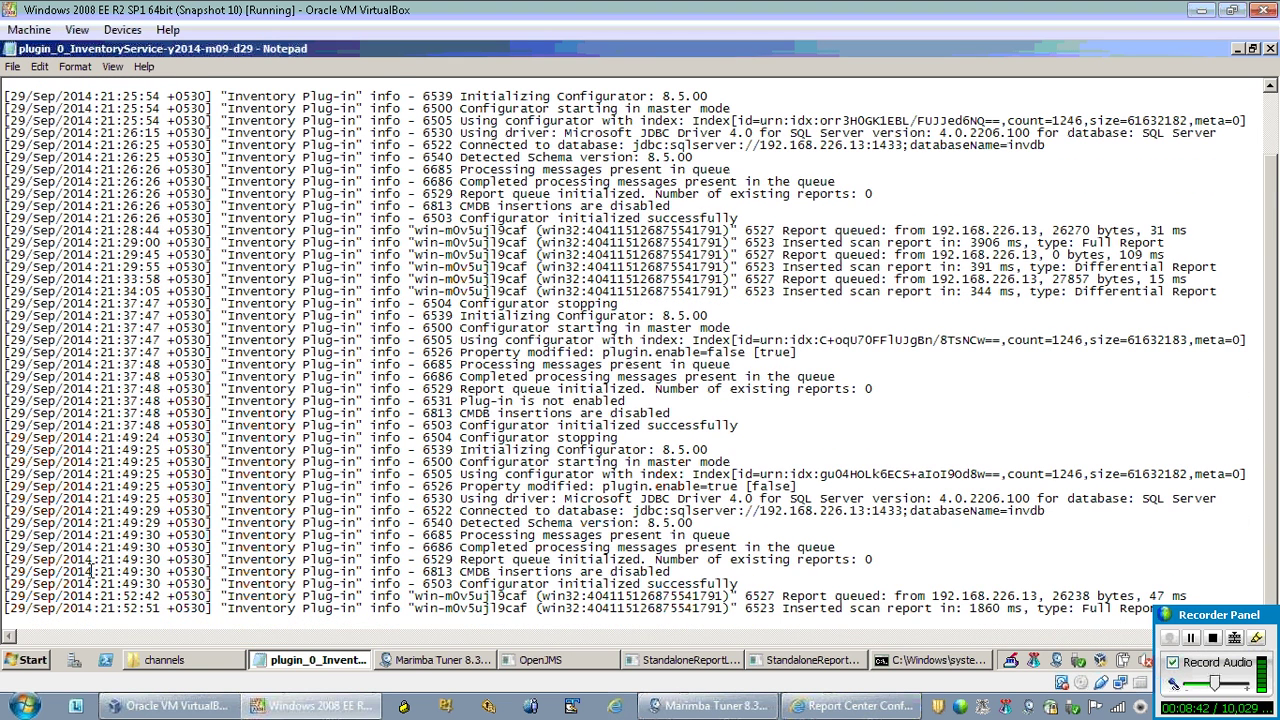
left_click_drag(208, 607, 335, 620)
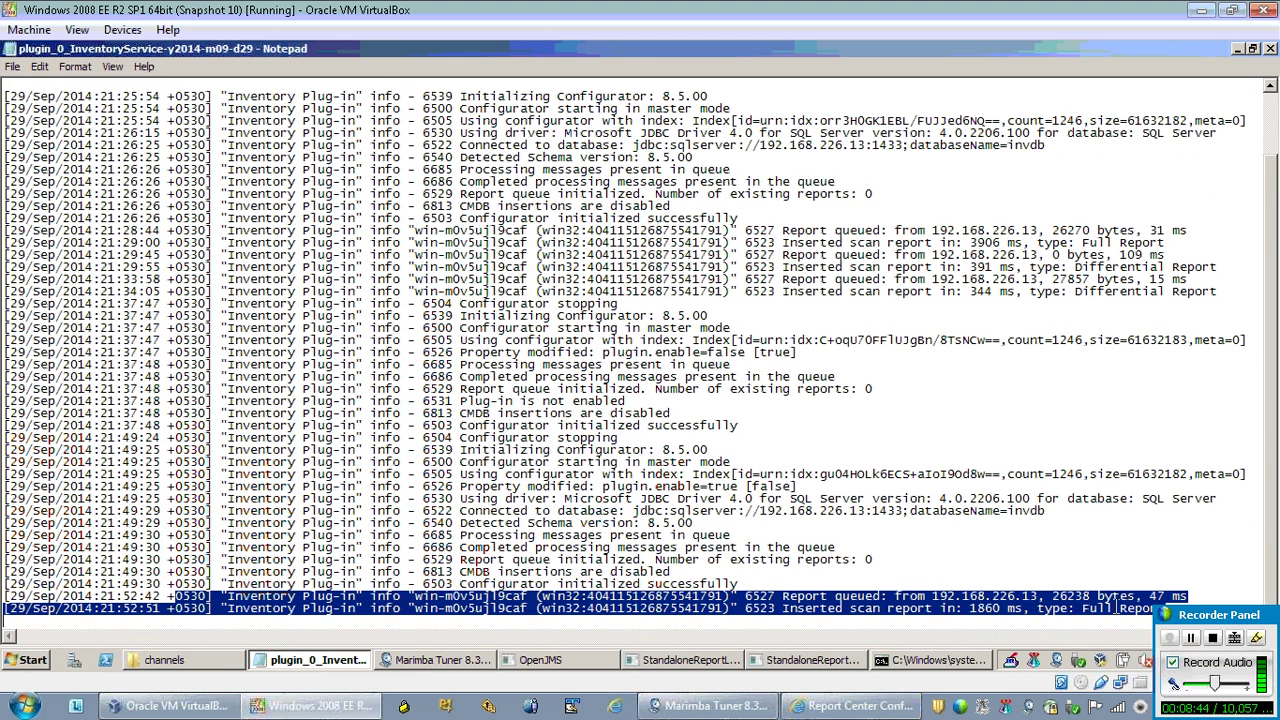
left_click_drag(1134, 608, 952, 587)
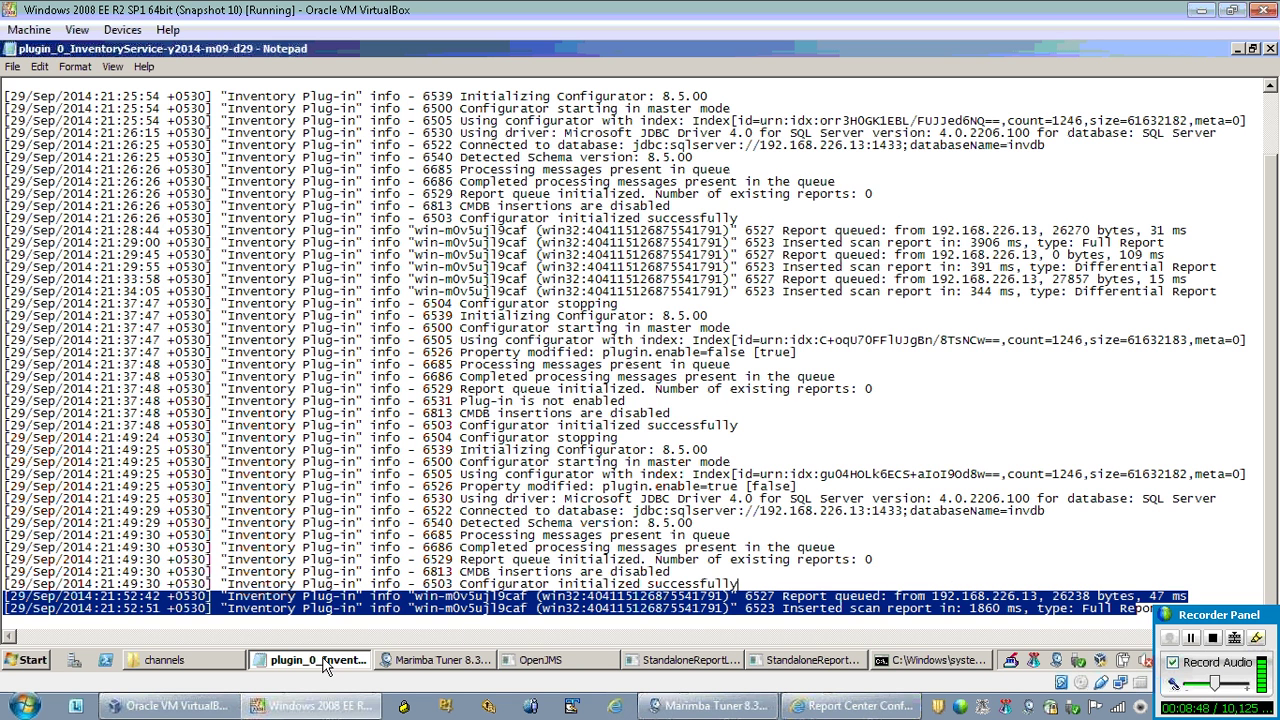
- Review the scan report server console over the log to compare its report handling with the plug-in entries
mouse_move(322, 668)
left_click(455, 662)
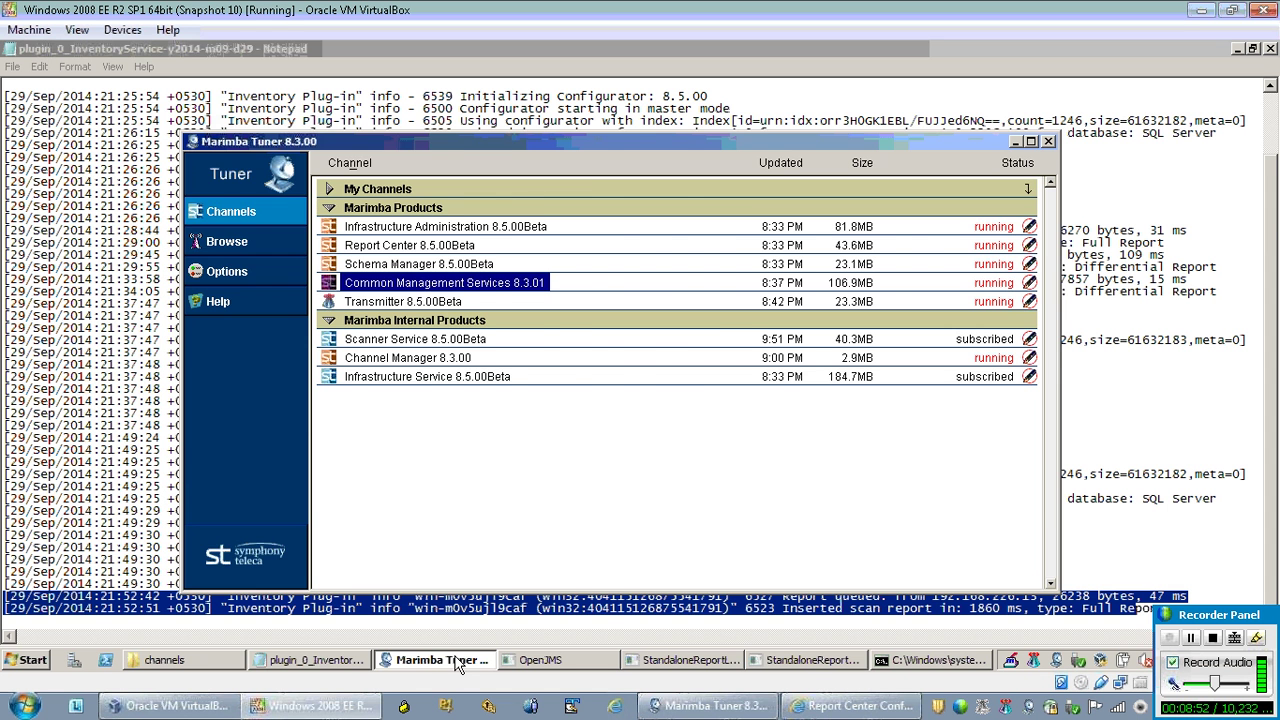
left_click(455, 662)
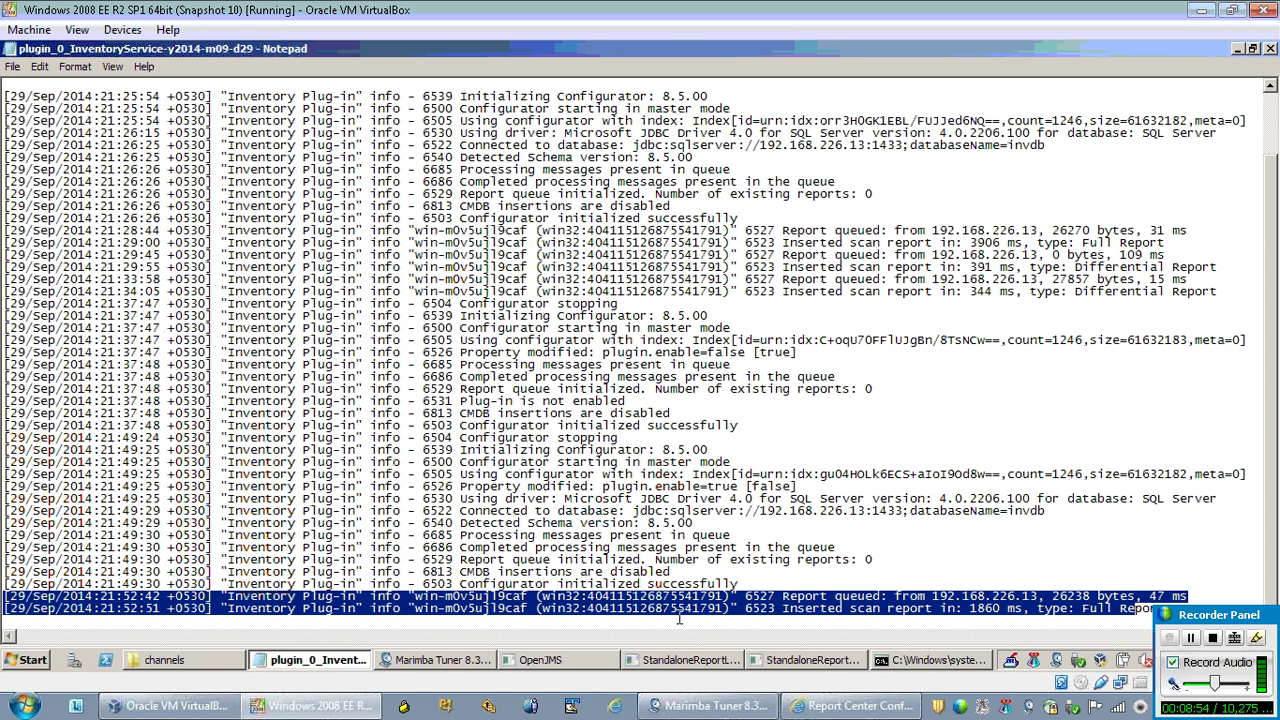
left_click(722, 652)
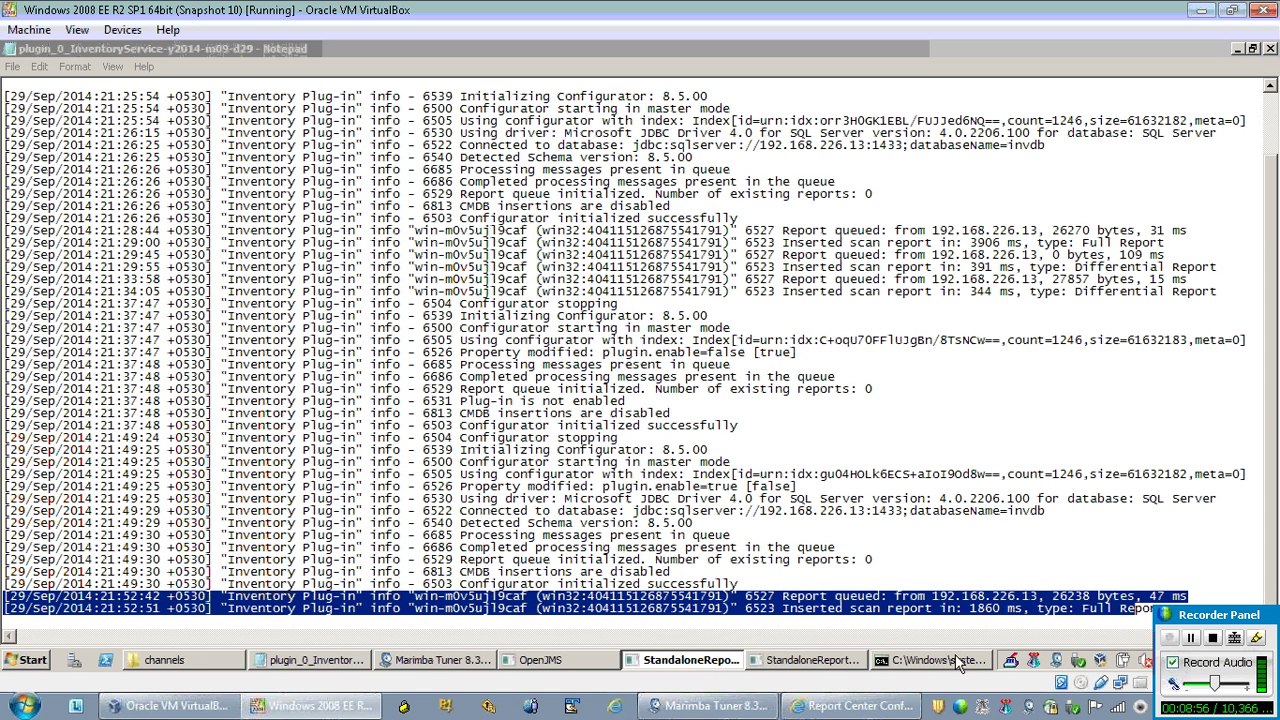
left_click(935, 660)
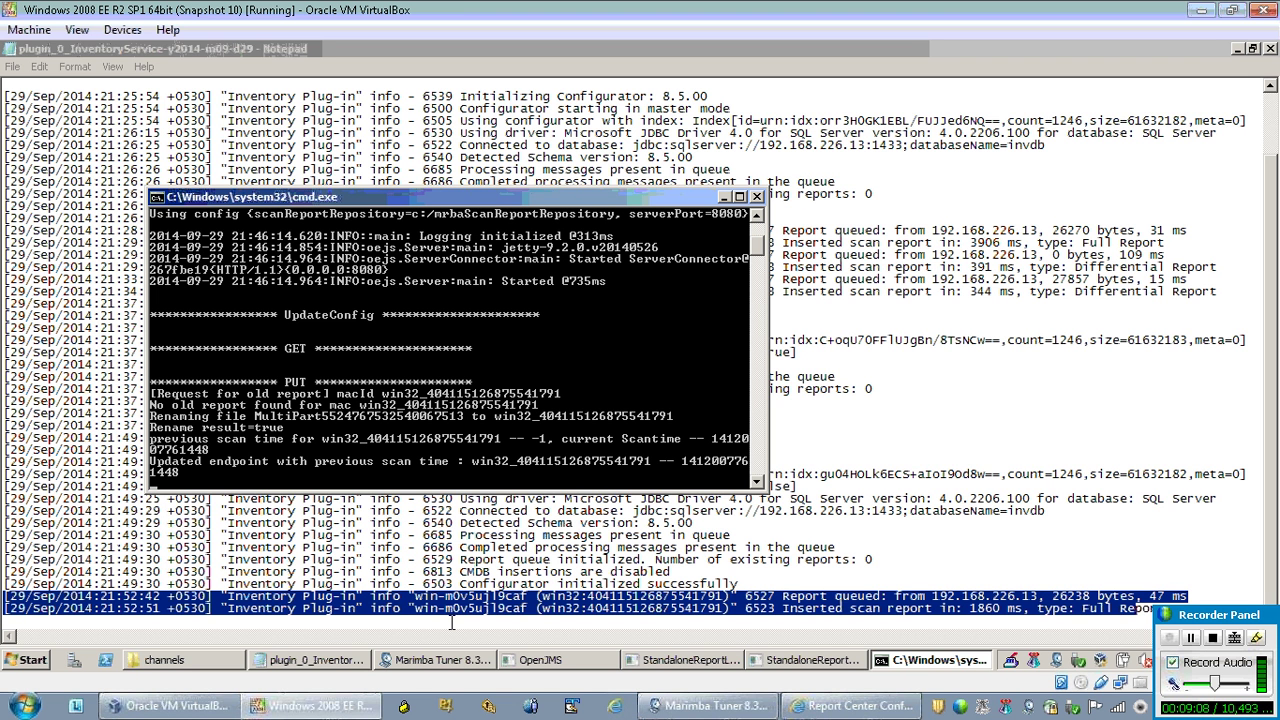
- Open the C:\mrbaScanReportRepository folder and compare the stored scan report with the scan report server console
left_click(22, 668)
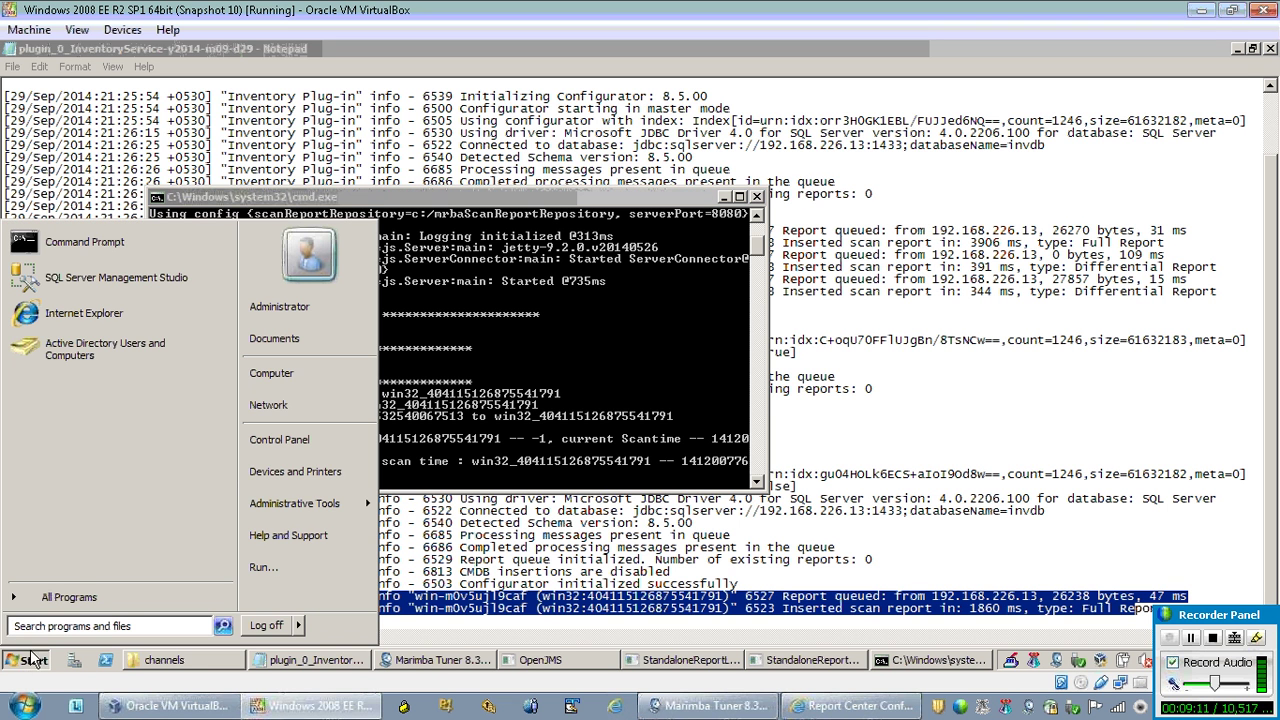
left_click(308, 385)
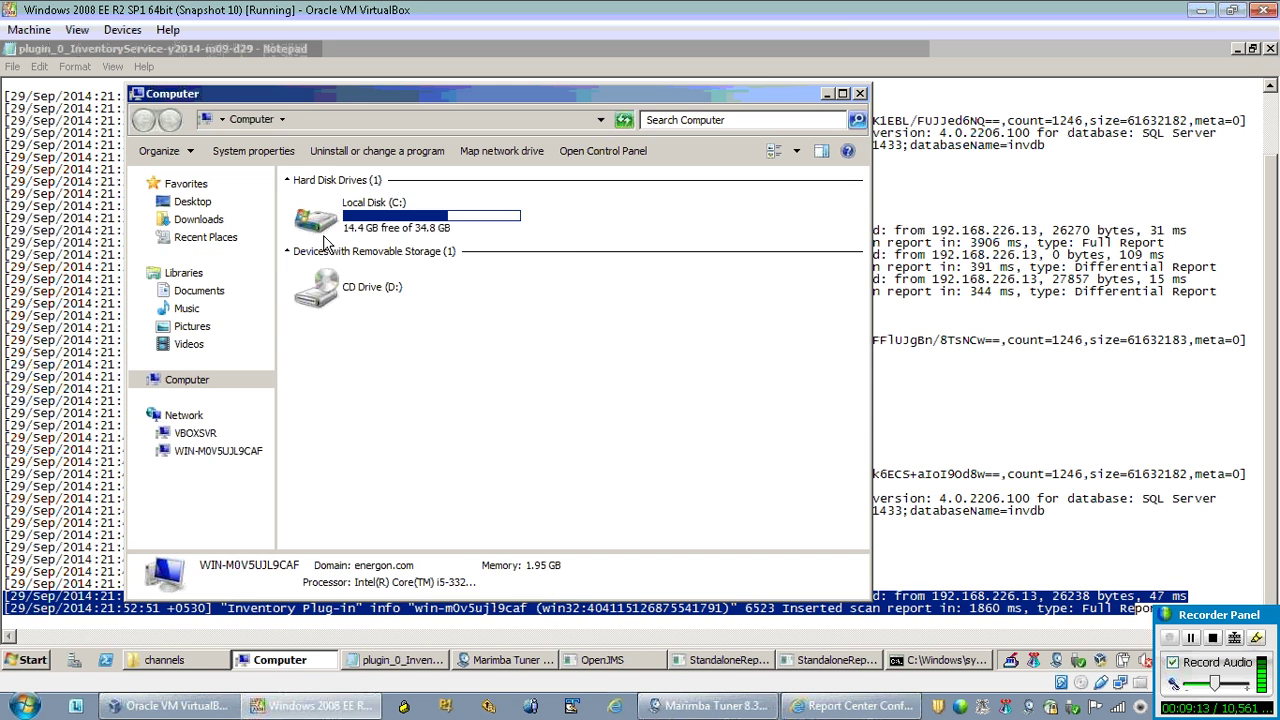
double_click(352, 236)
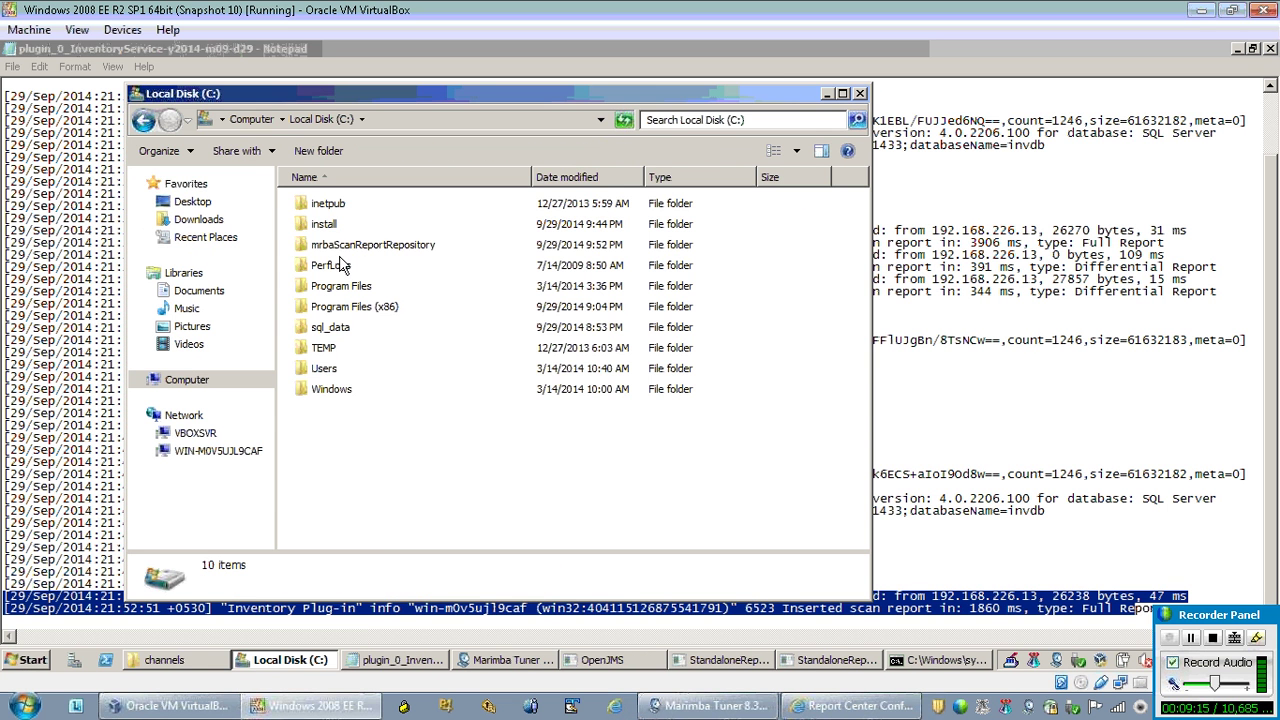
double_click(340, 250)
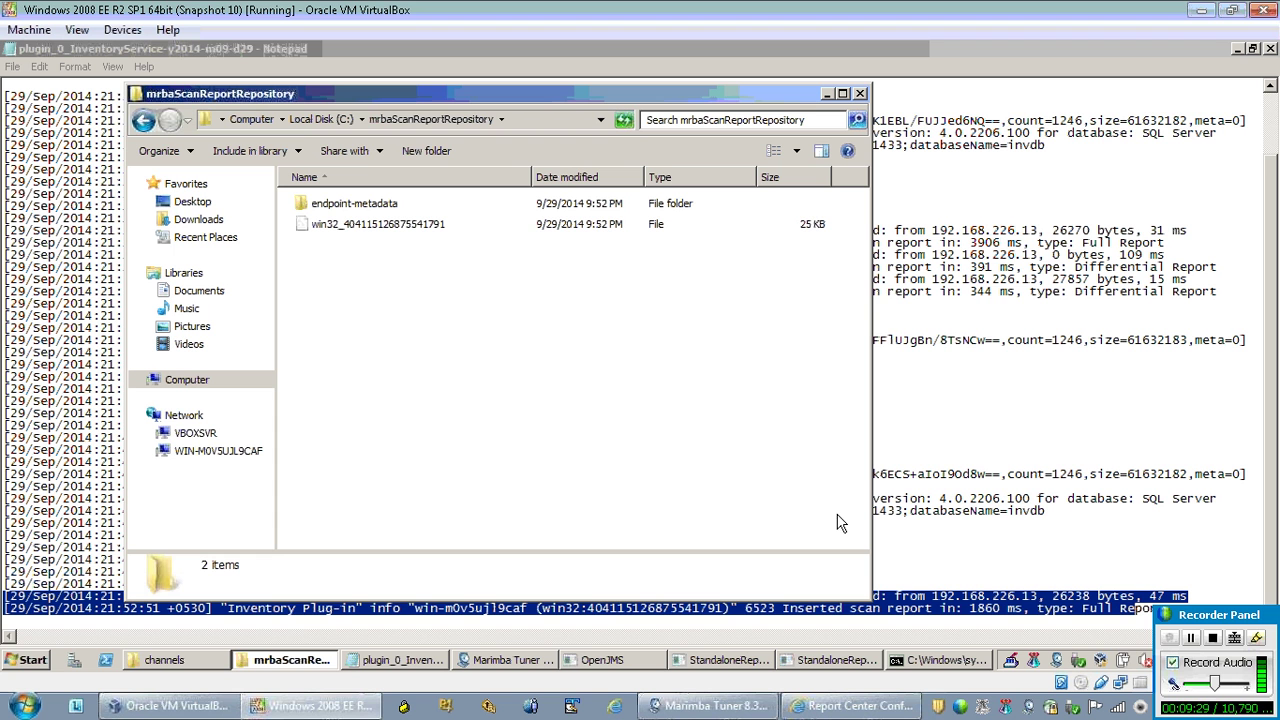
left_click_drag(1200, 625, 1230, 659)
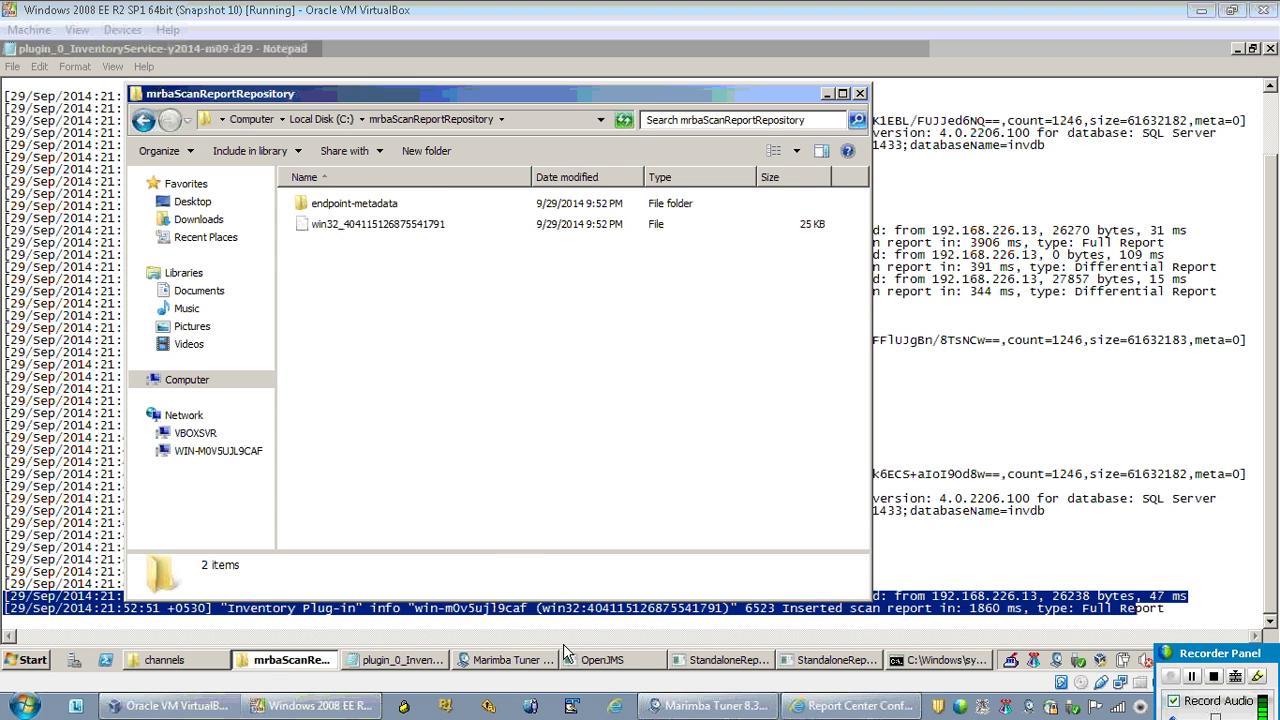
left_click(920, 662)
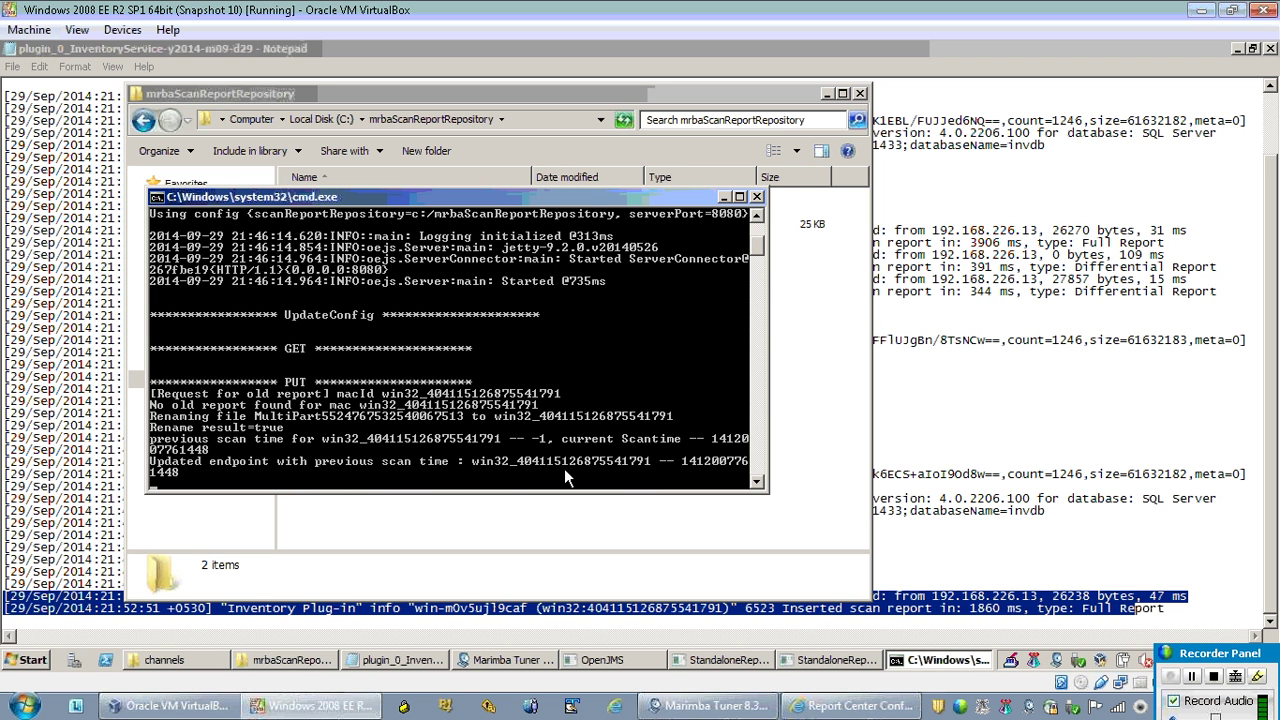
left_click(723, 197)
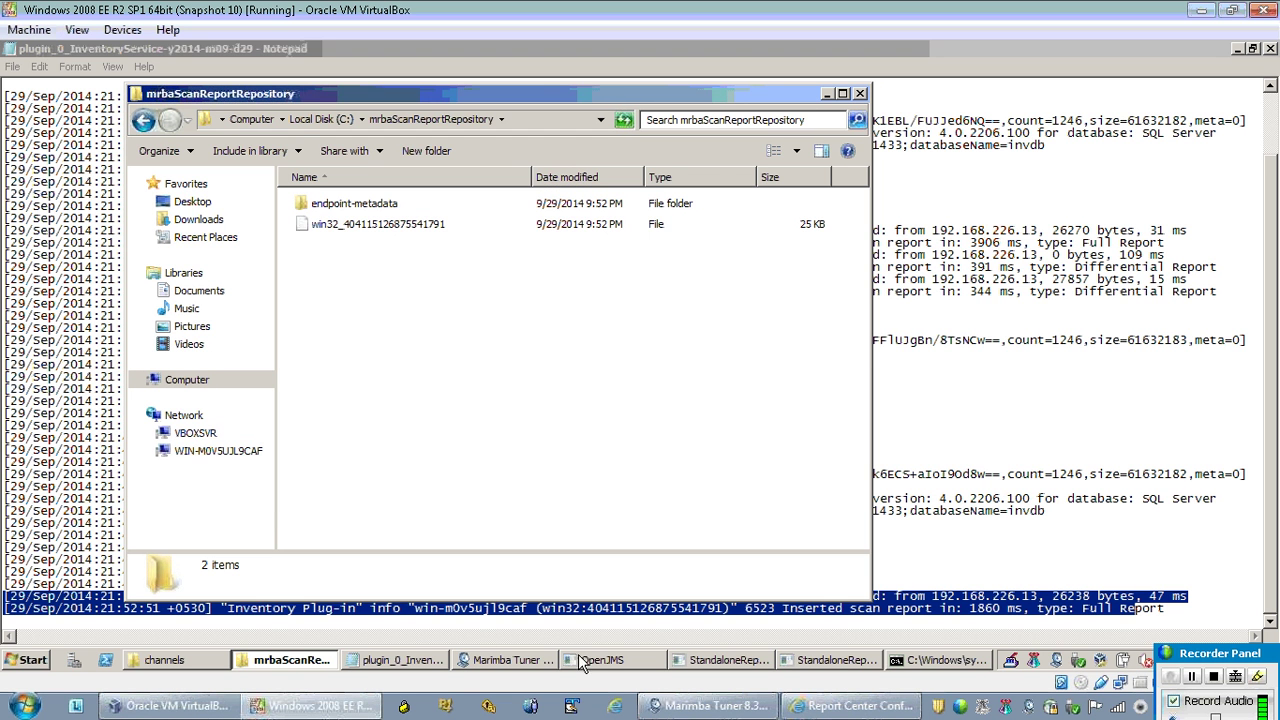
- Start Scanner Service 8.5.00Beta again from Marimba Tuner and minimize the Tuner window
left_click(515, 660)
left_click(436, 346)
right_click(436, 346)
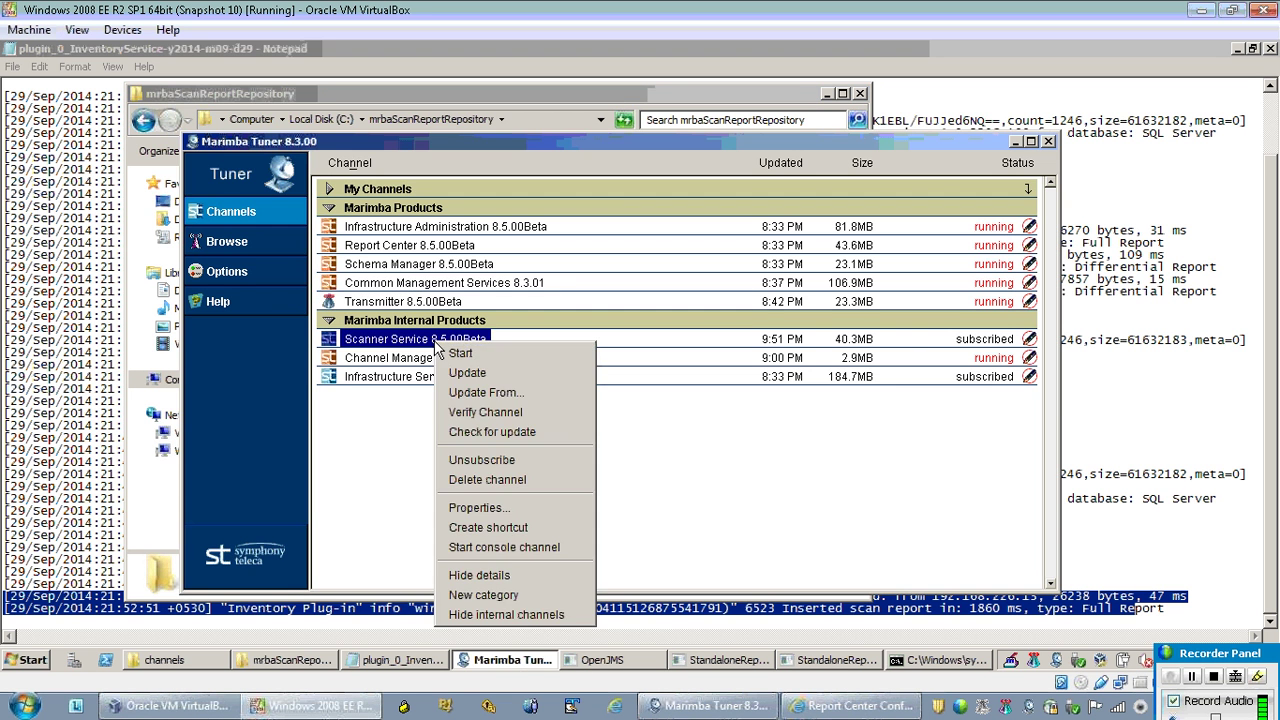
left_click(454, 356)
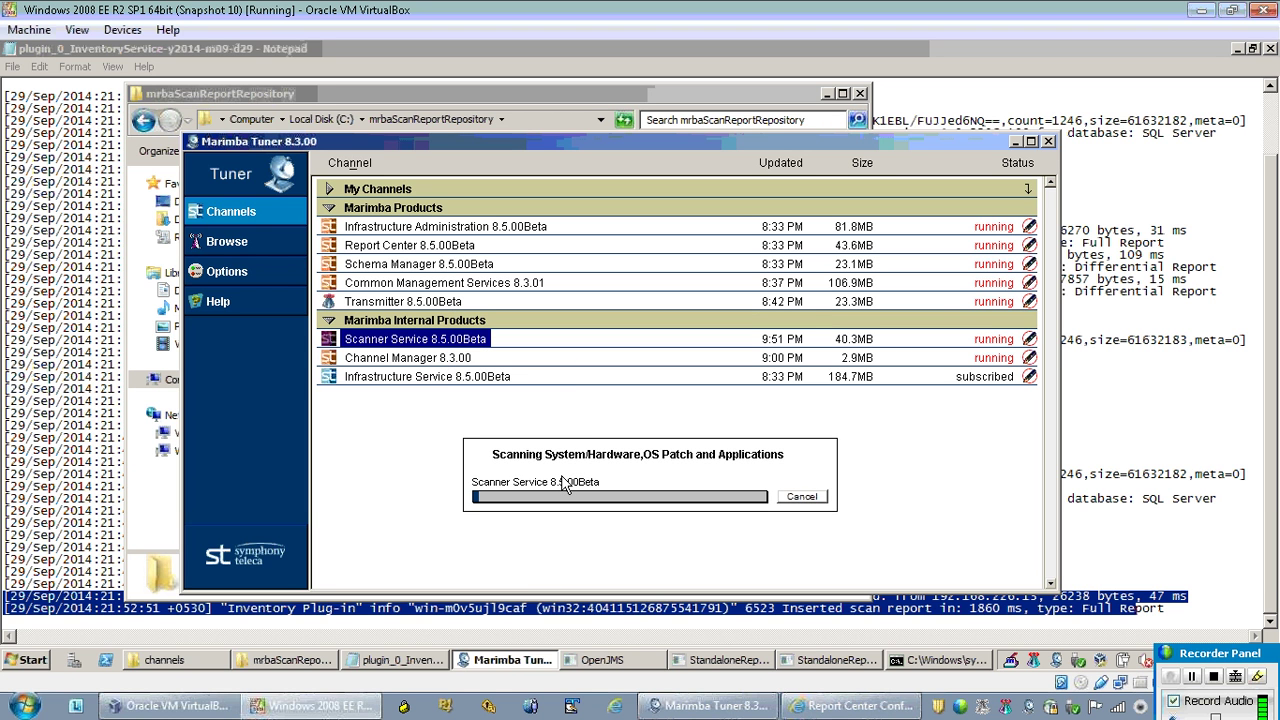
left_click(1014, 142)
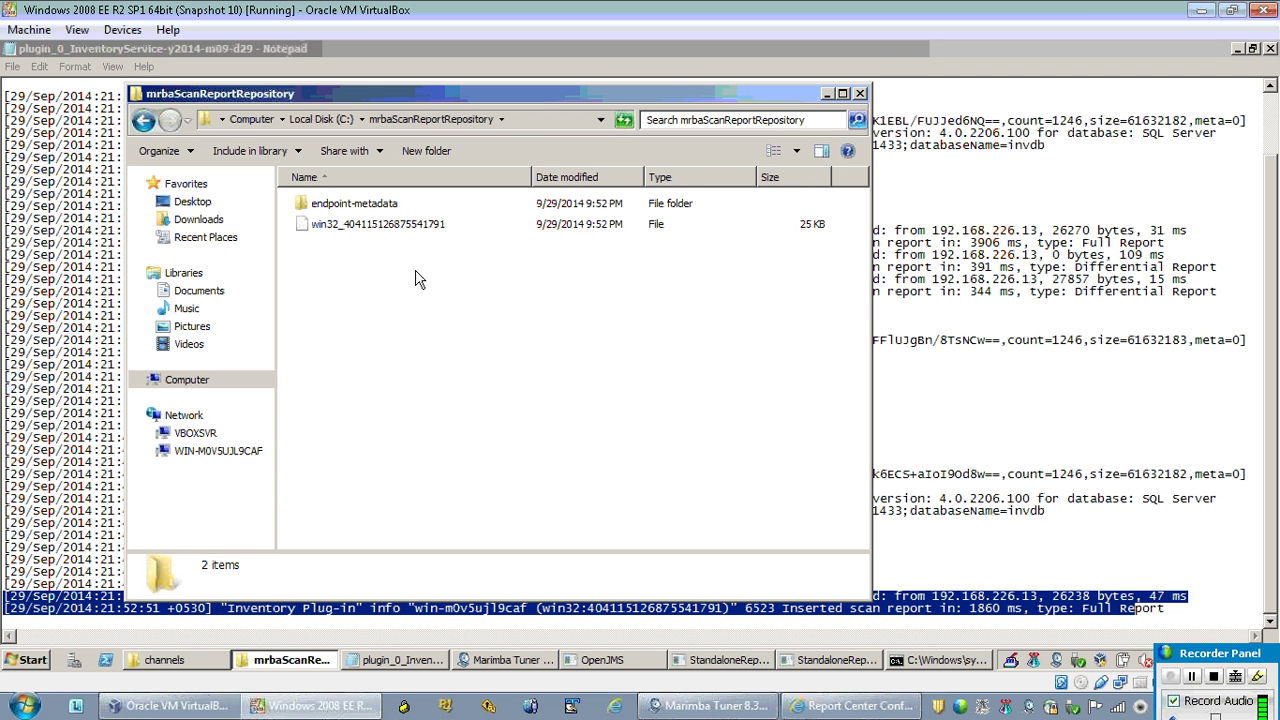
- Close the plug-in log, clear the windows covering the channels folder, and check Scanner Service's status in Marimba Tuner
left_click(1018, 355)
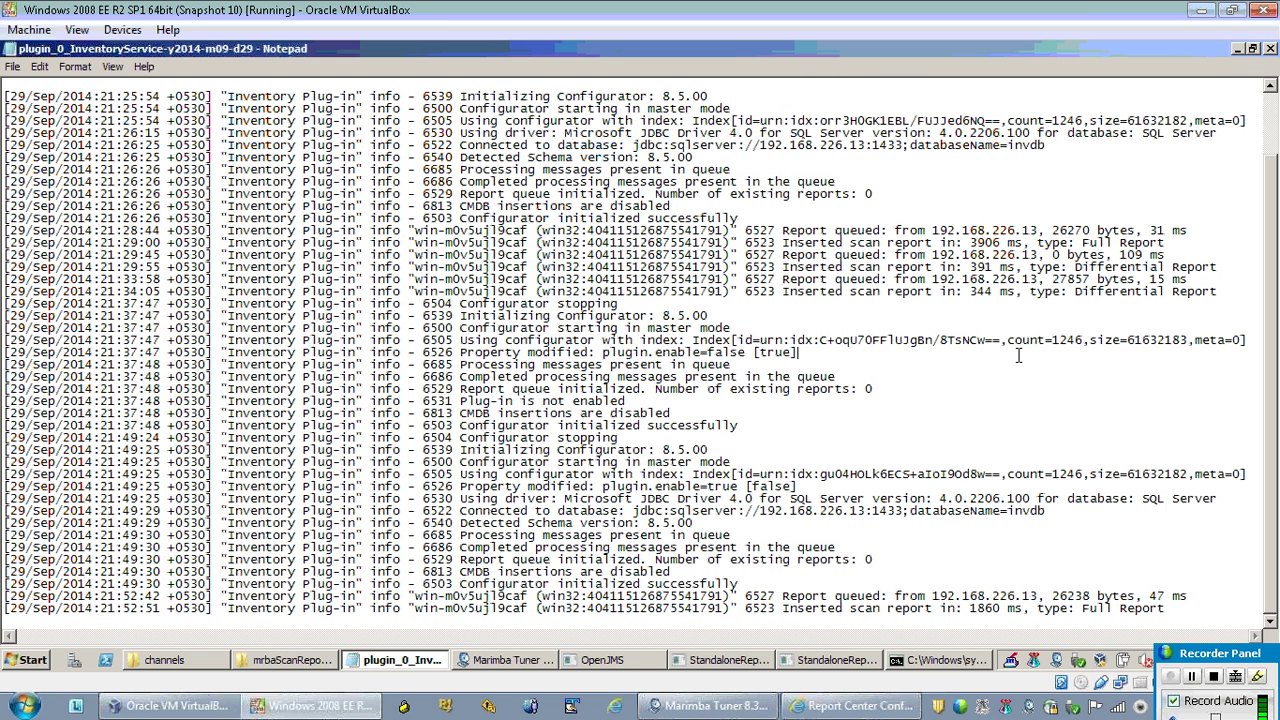
left_click(1270, 48)
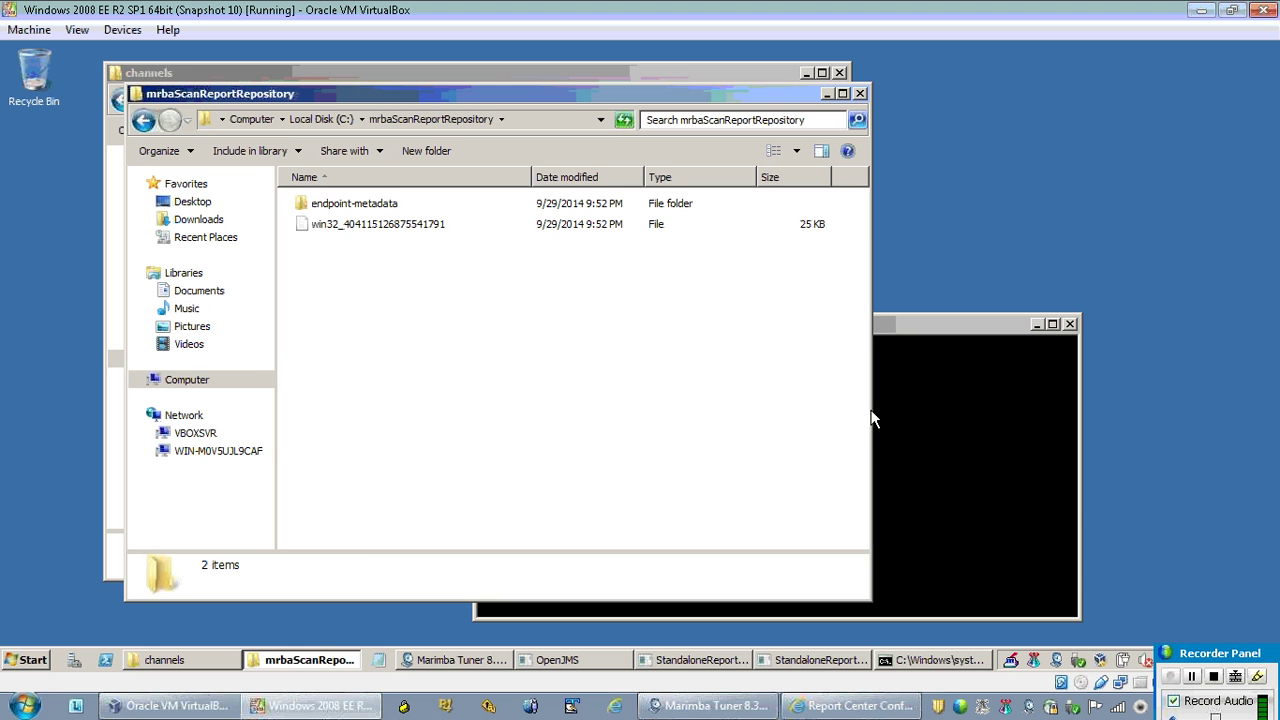
left_click(826, 95)
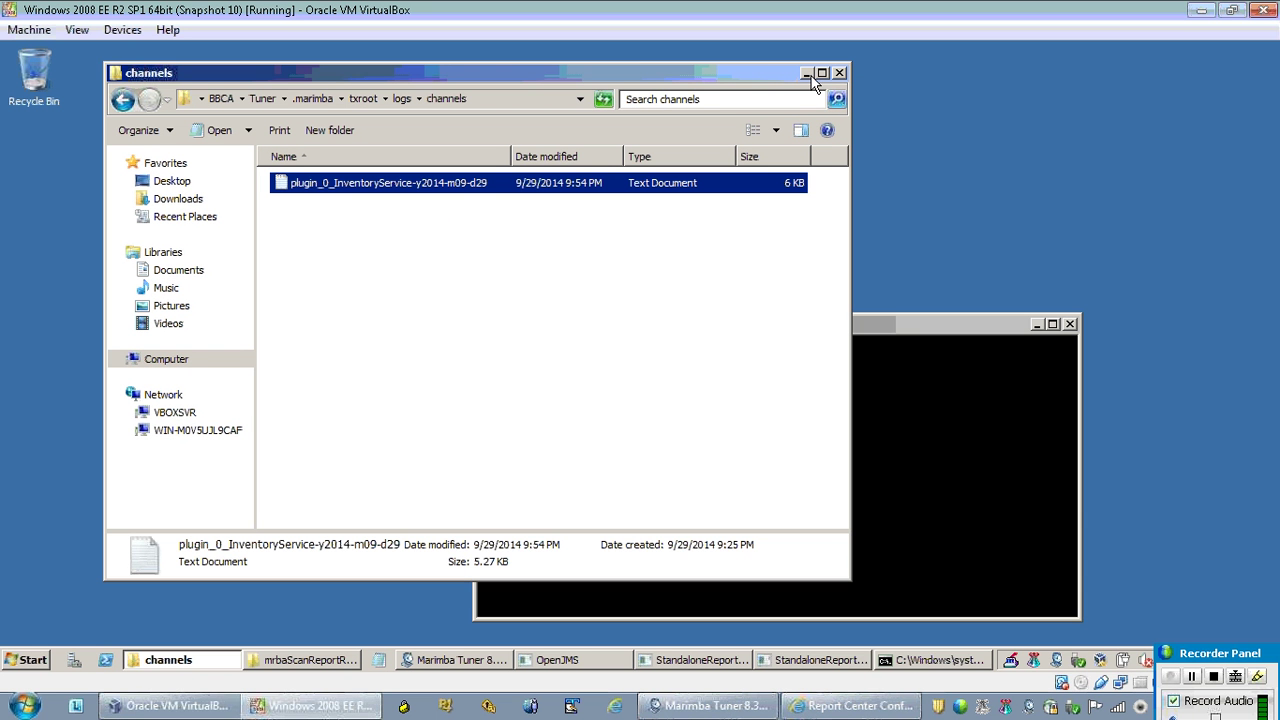
left_click(919, 440)
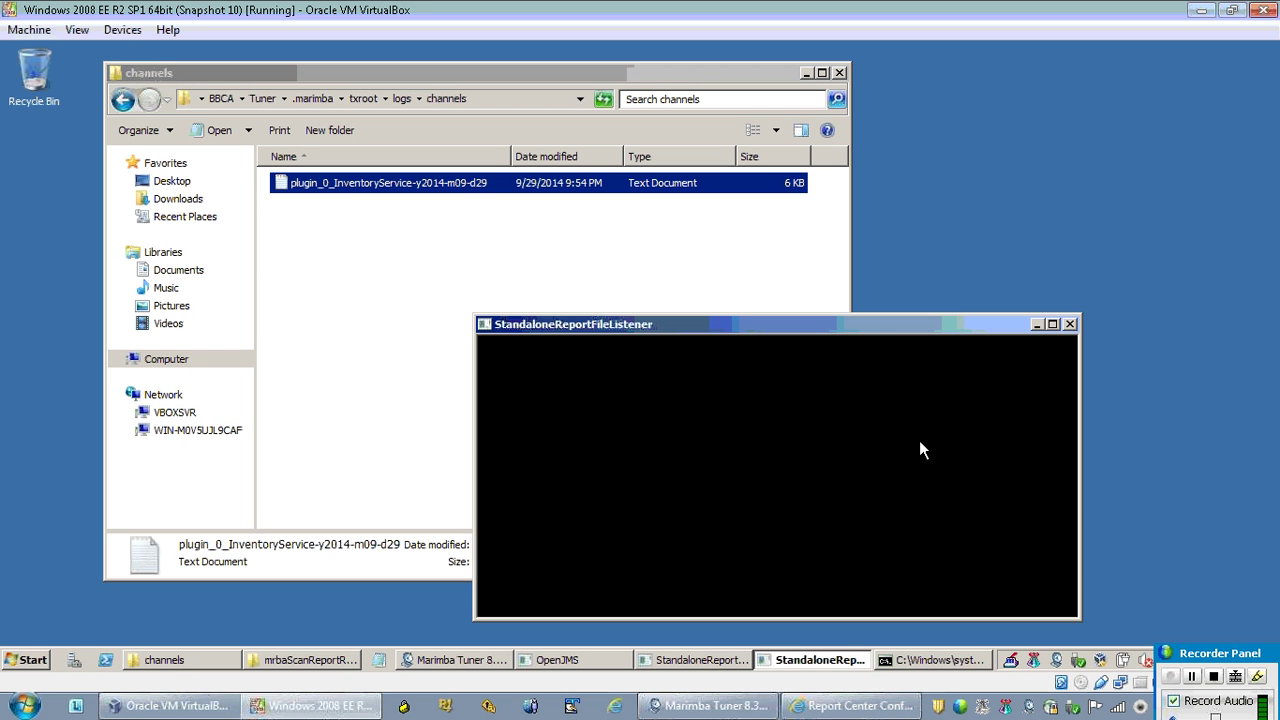
left_click(1037, 322)
left_click(487, 668)
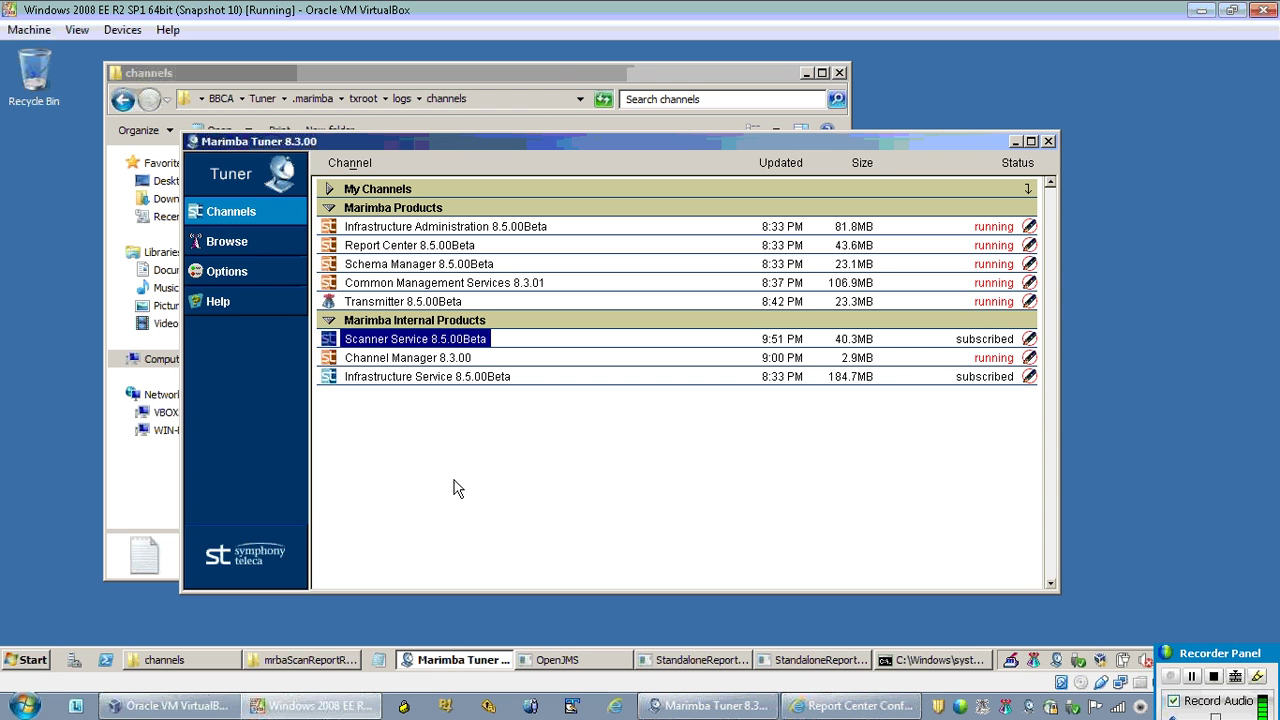
left_click(462, 662)
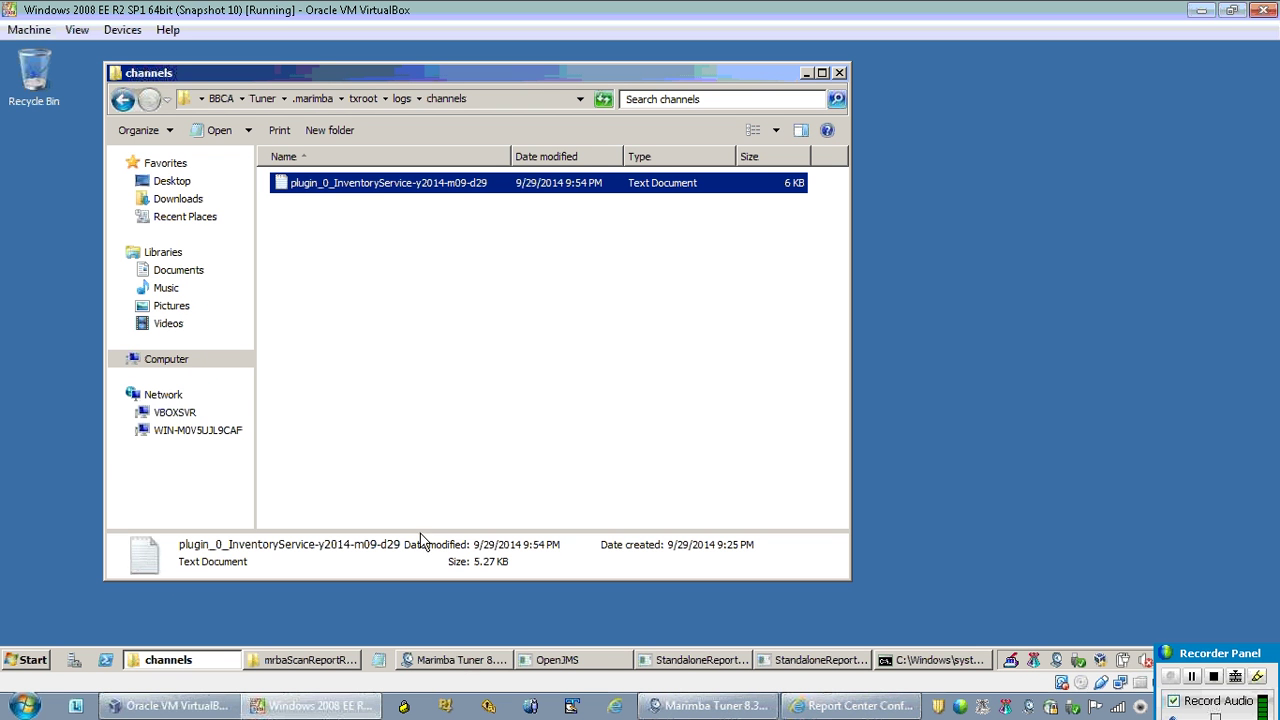
- Reopen the plugin_0_InventoryService-y2014-m09-d29 log maximized and highlight the last two entries from the new scan
double_click(371, 184)
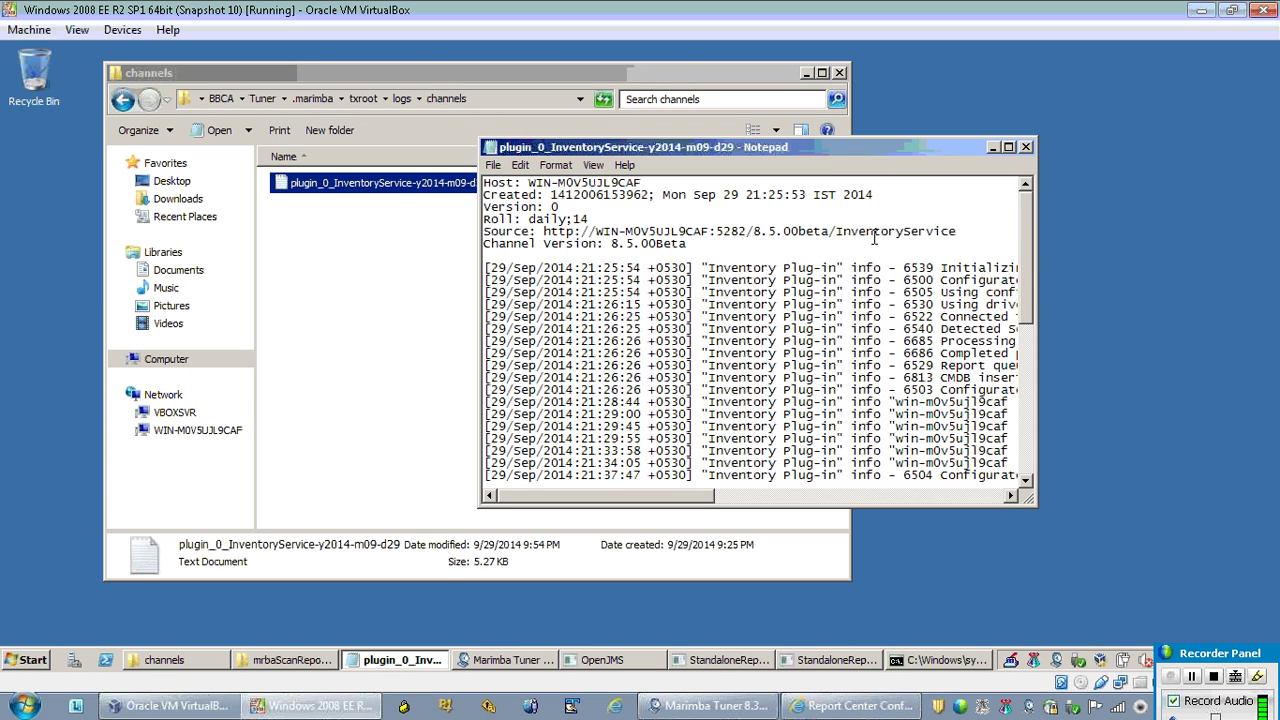
double_click(887, 151)
scroll(1272, 458, "down", 3)
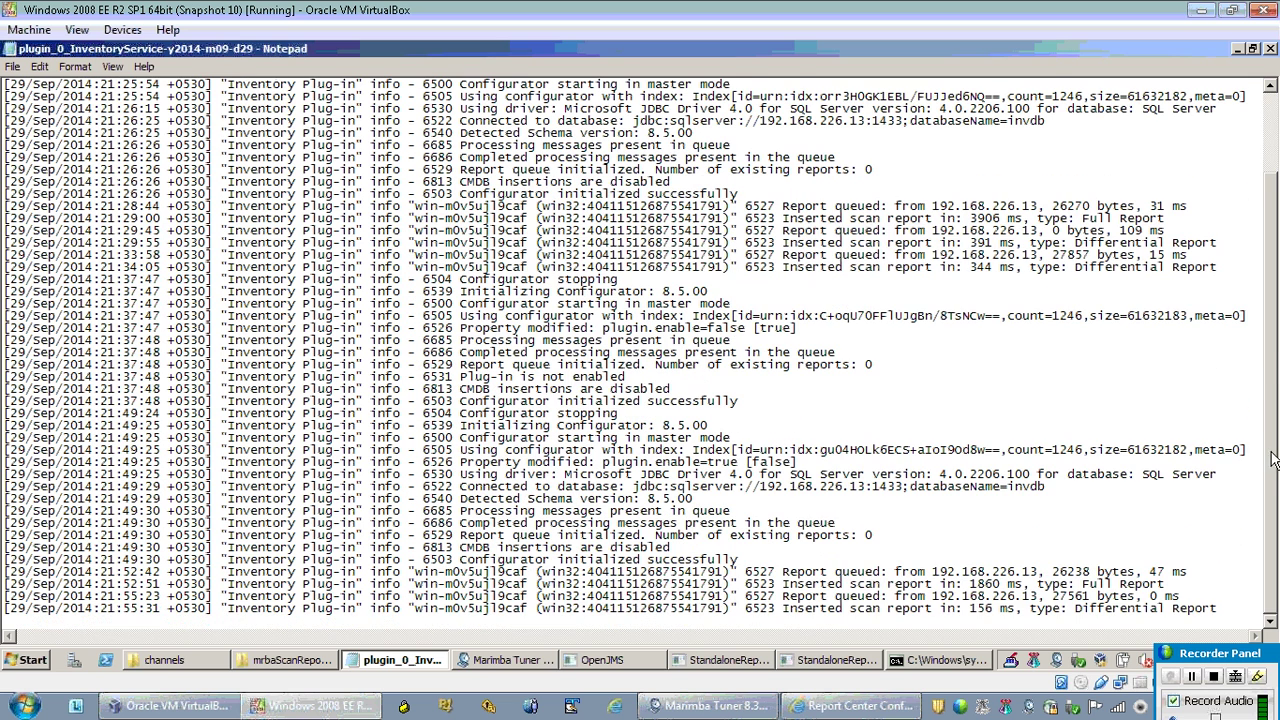
left_click_drag(1216, 608, 391, 597)
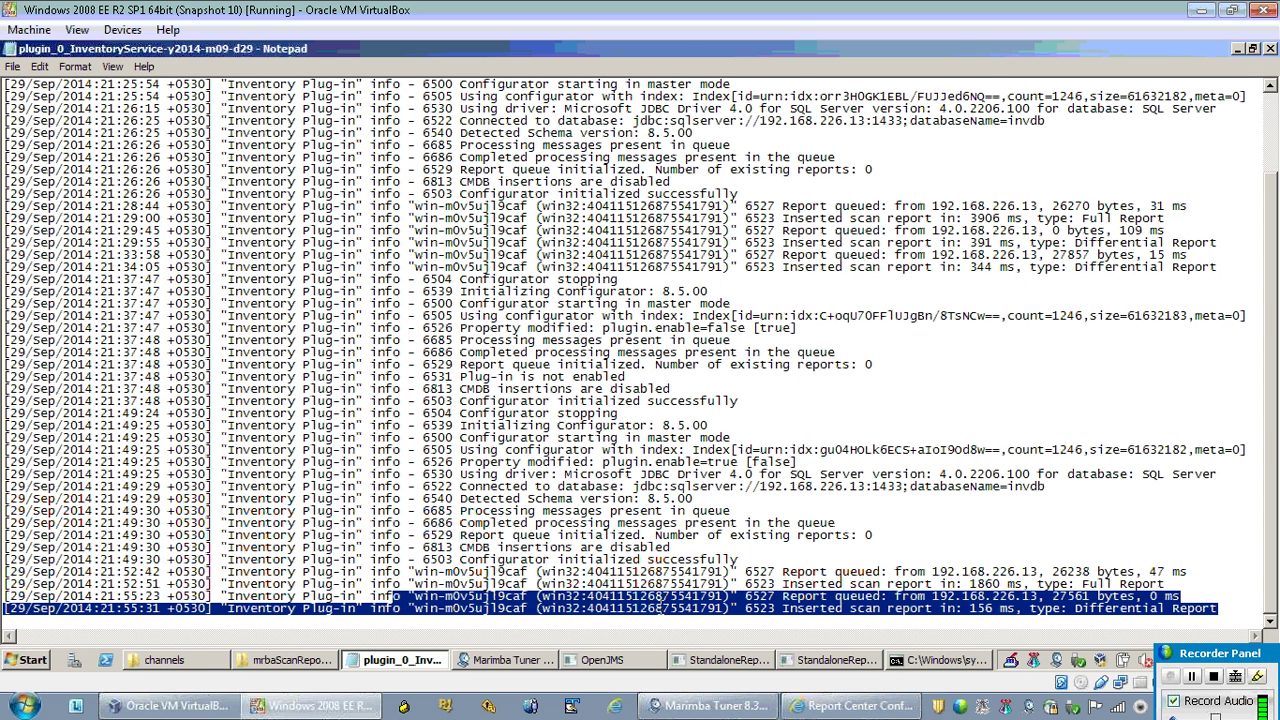
- Open the history-1 log from the .marimba\BBCA\ch.43 folder and maximize it
left_click(183, 668)
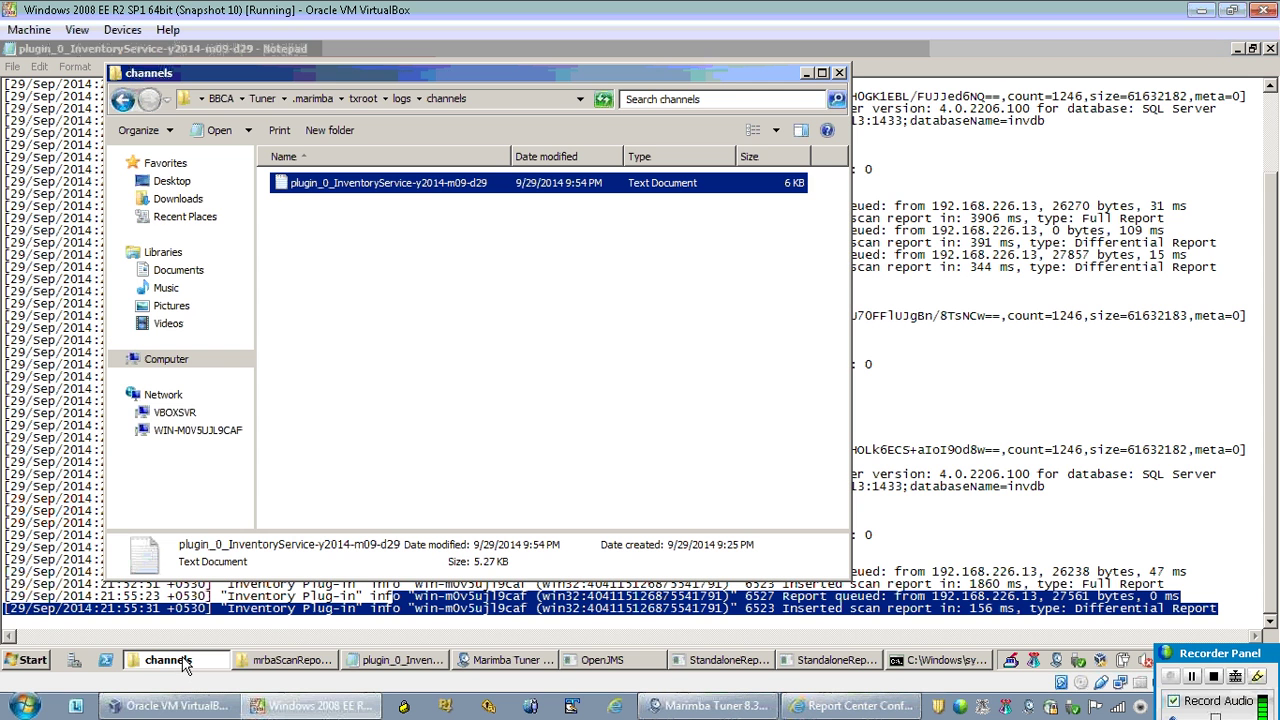
left_click(311, 103)
double_click(305, 186)
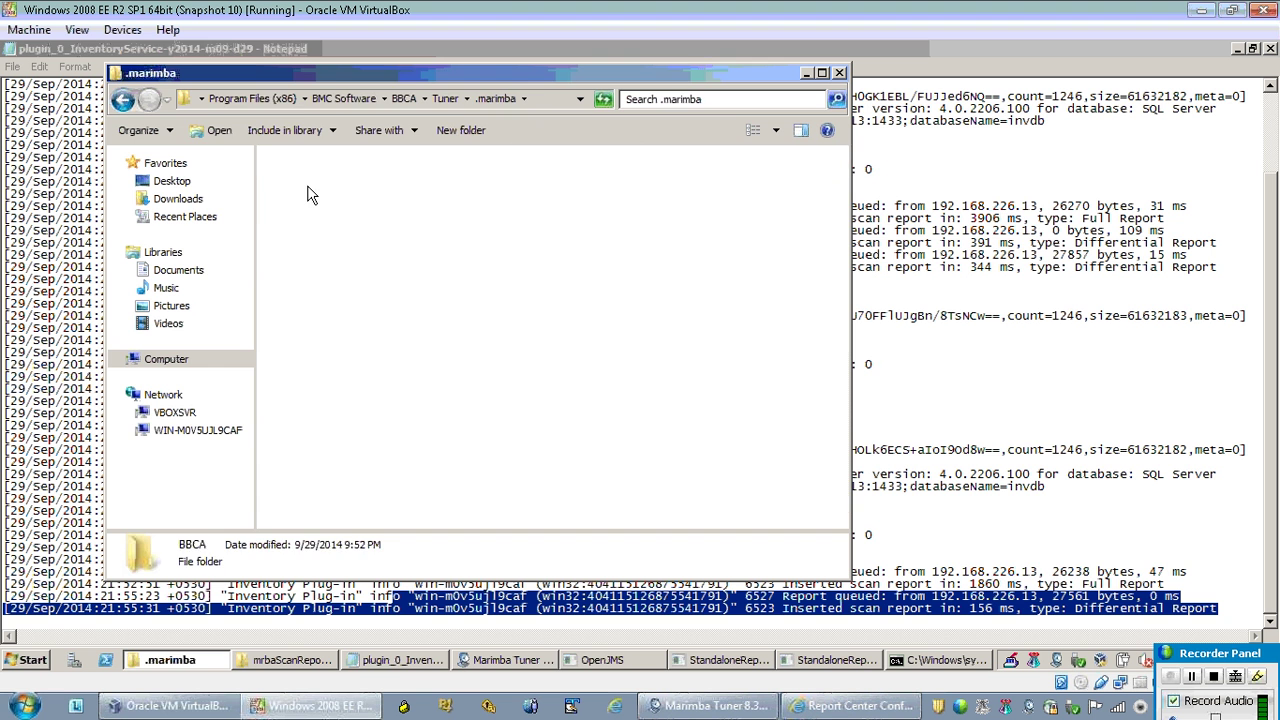
left_click(313, 350)
double_click(313, 350)
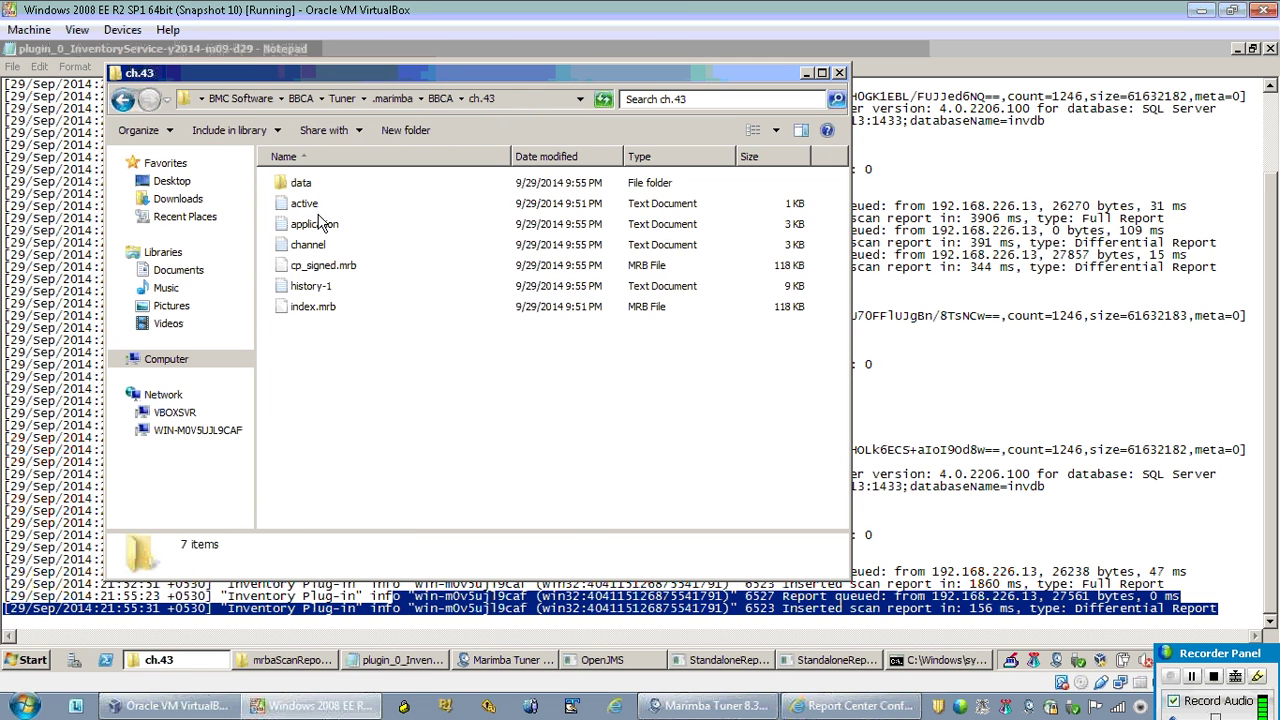
double_click(325, 287)
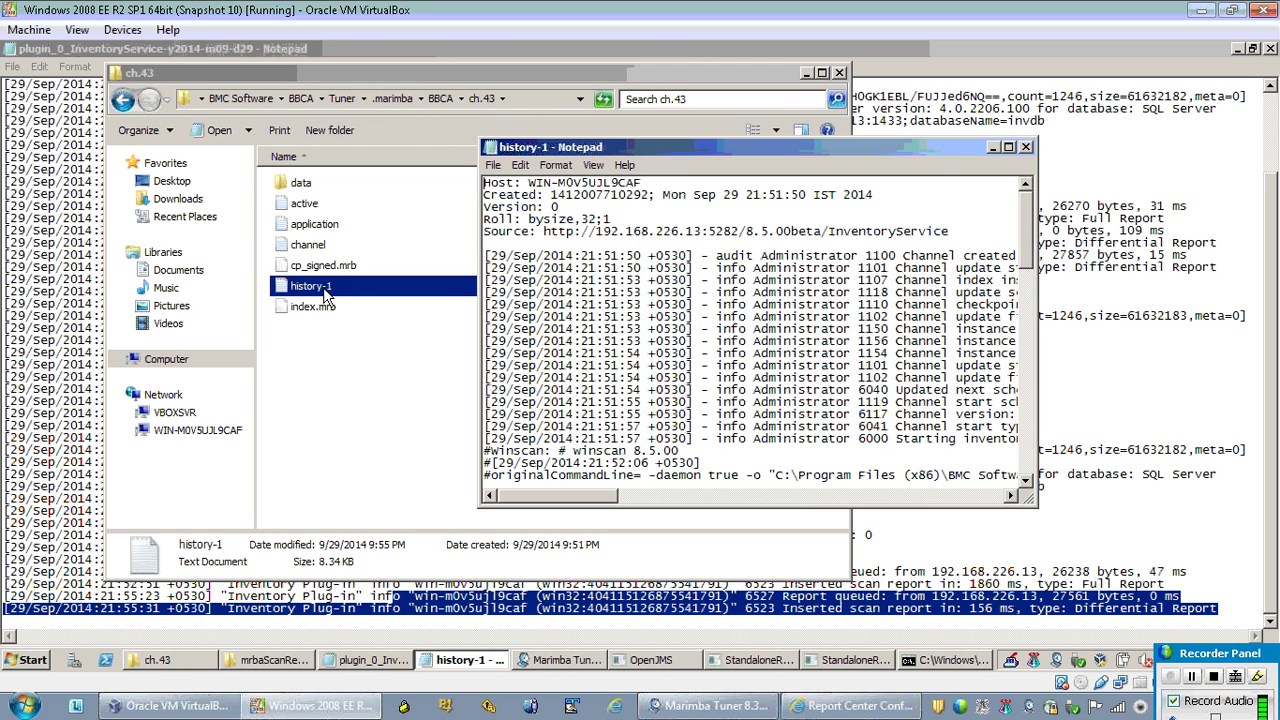
left_click(1008, 147)
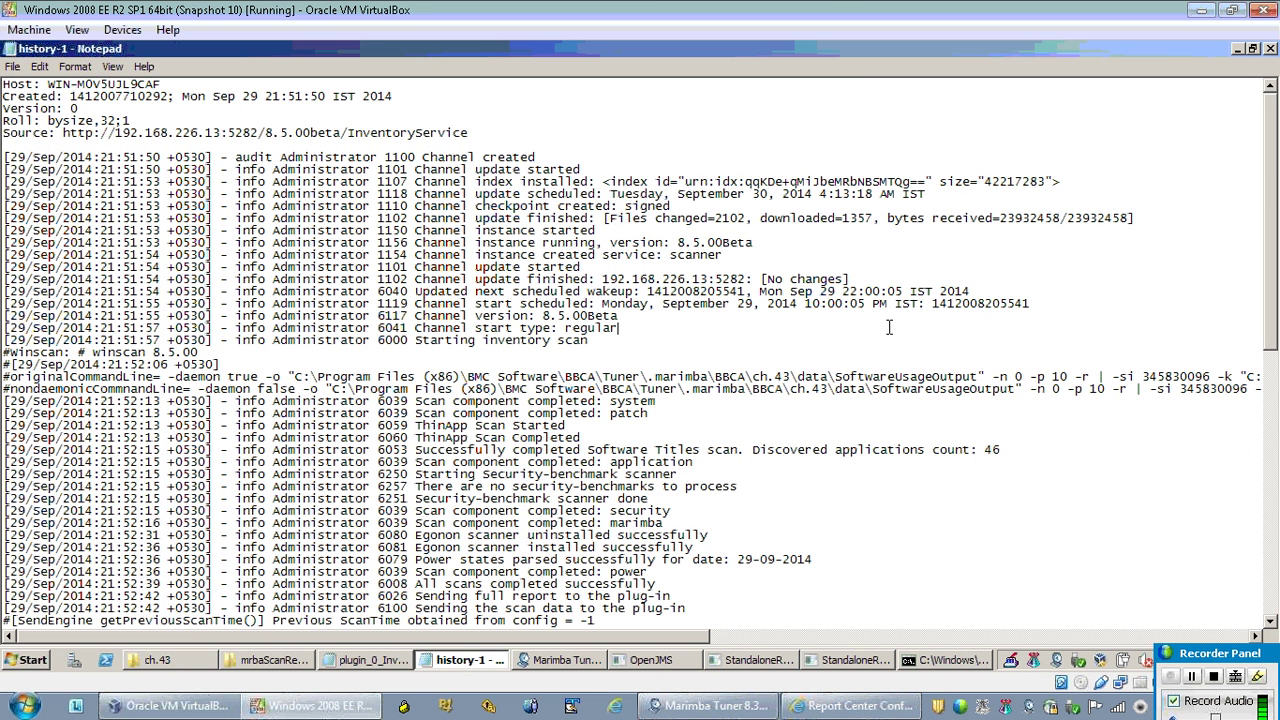
- Highlight the latest "Uploading full report: success" entry in history-1, and close the log and the ch.43 folder
scroll(888, 327, "down", 12)
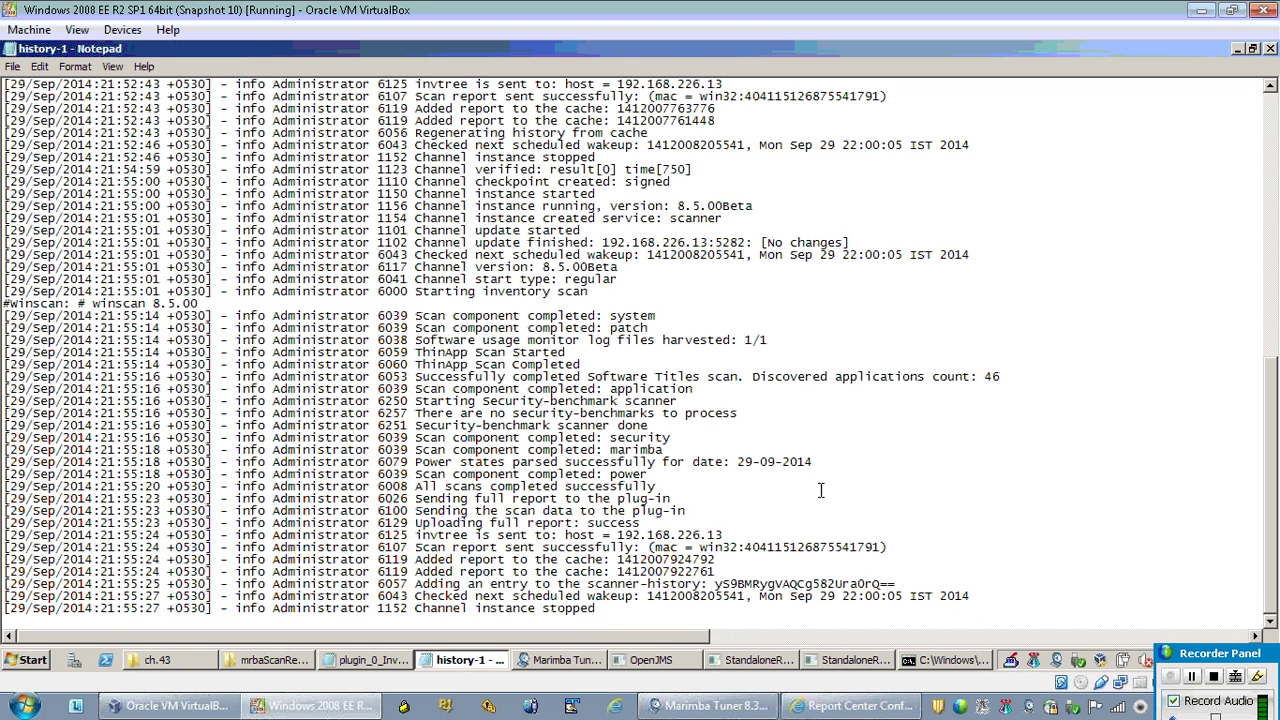
left_click_drag(665, 523, 7, 521)
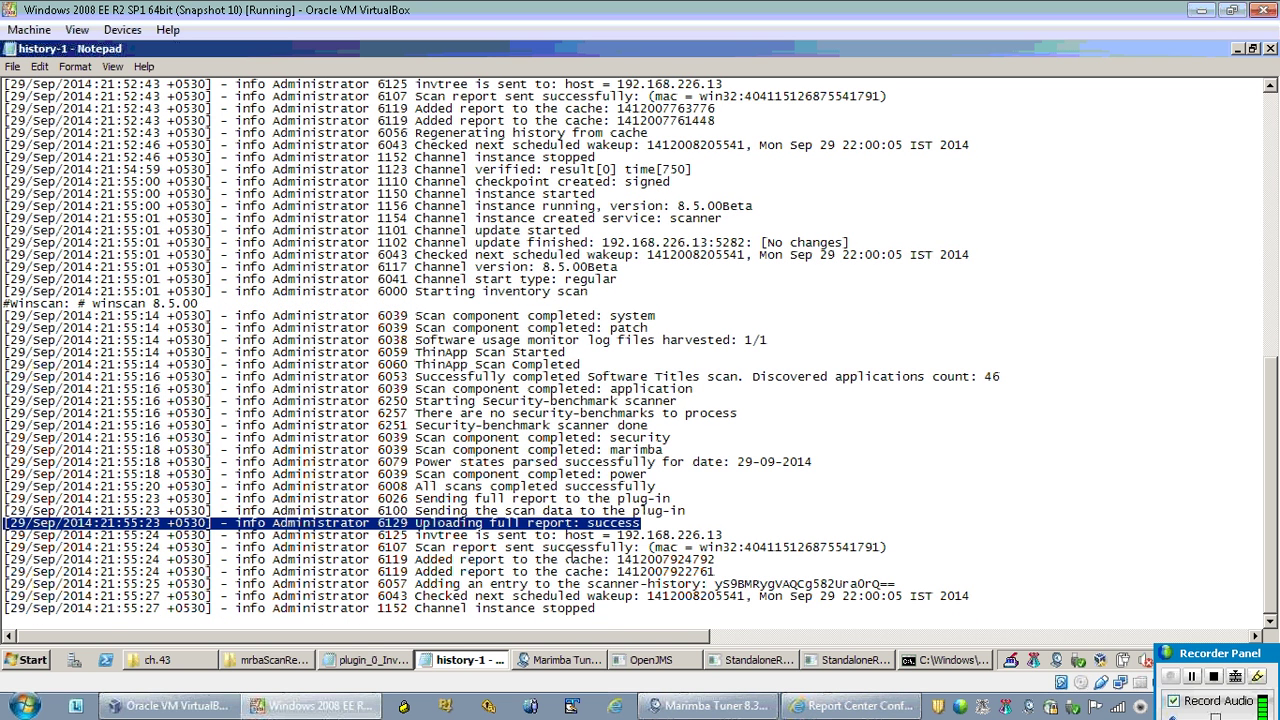
left_click(1270, 48)
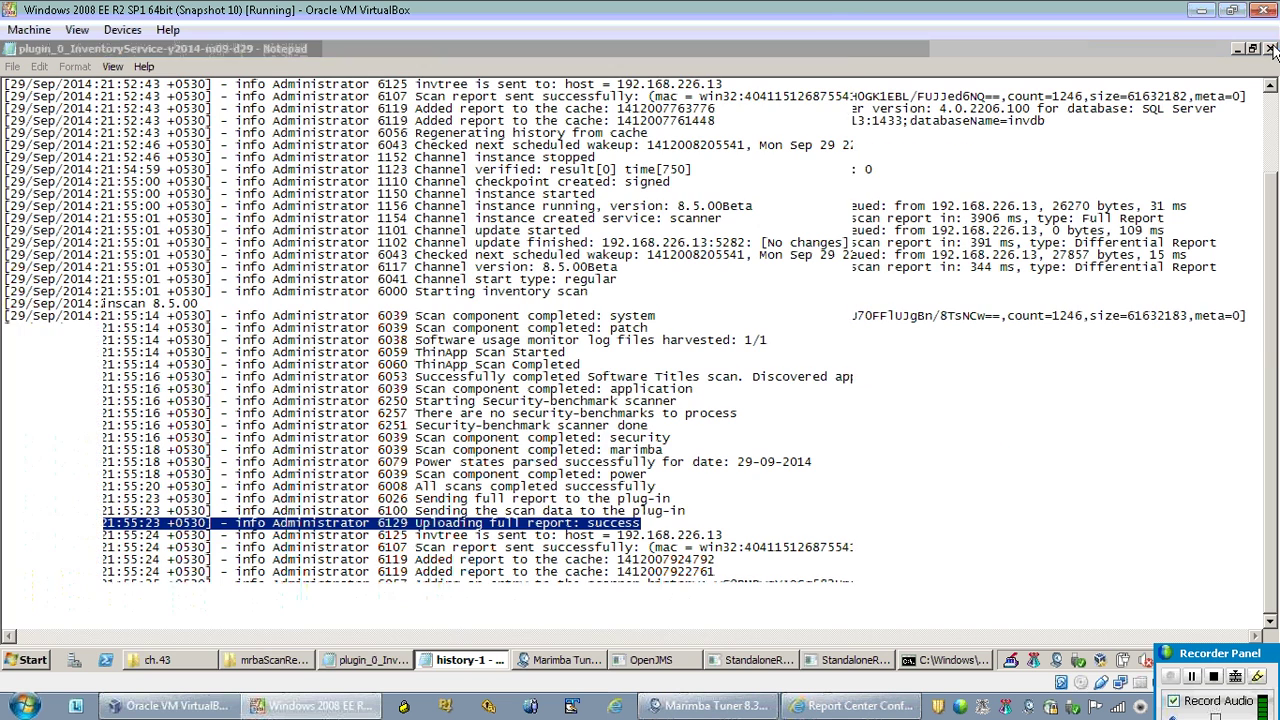
left_click(839, 73)
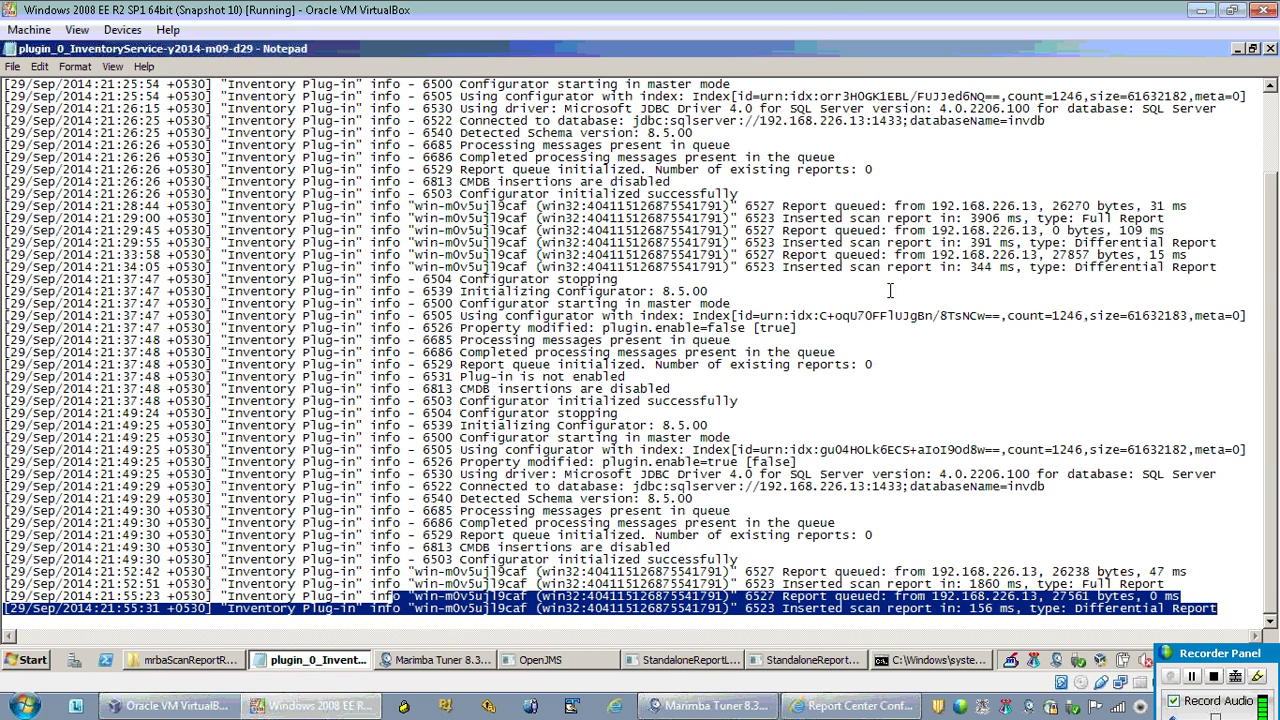
- Highlight the last four Inventory Plug-in log entries, covering the queued and inserted reports of both scans
left_click(1087, 583)
left_click_drag(1220, 609, 8, 595)
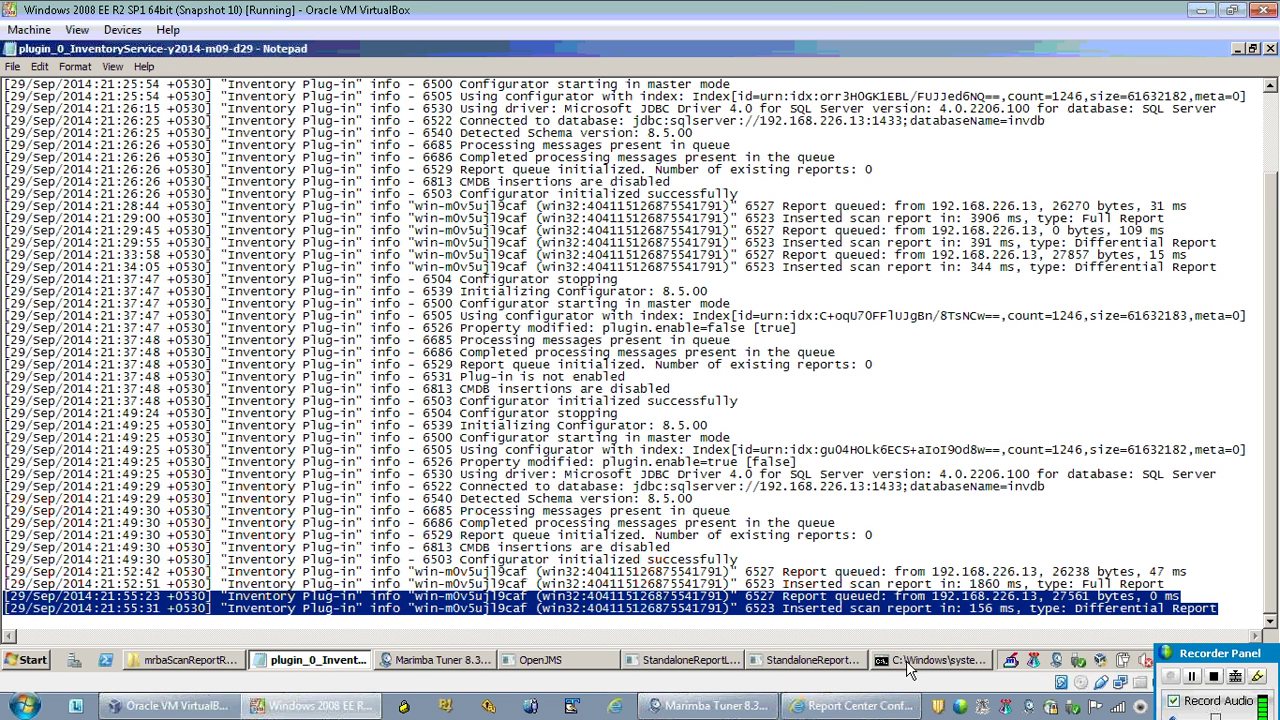
left_click(180, 660)
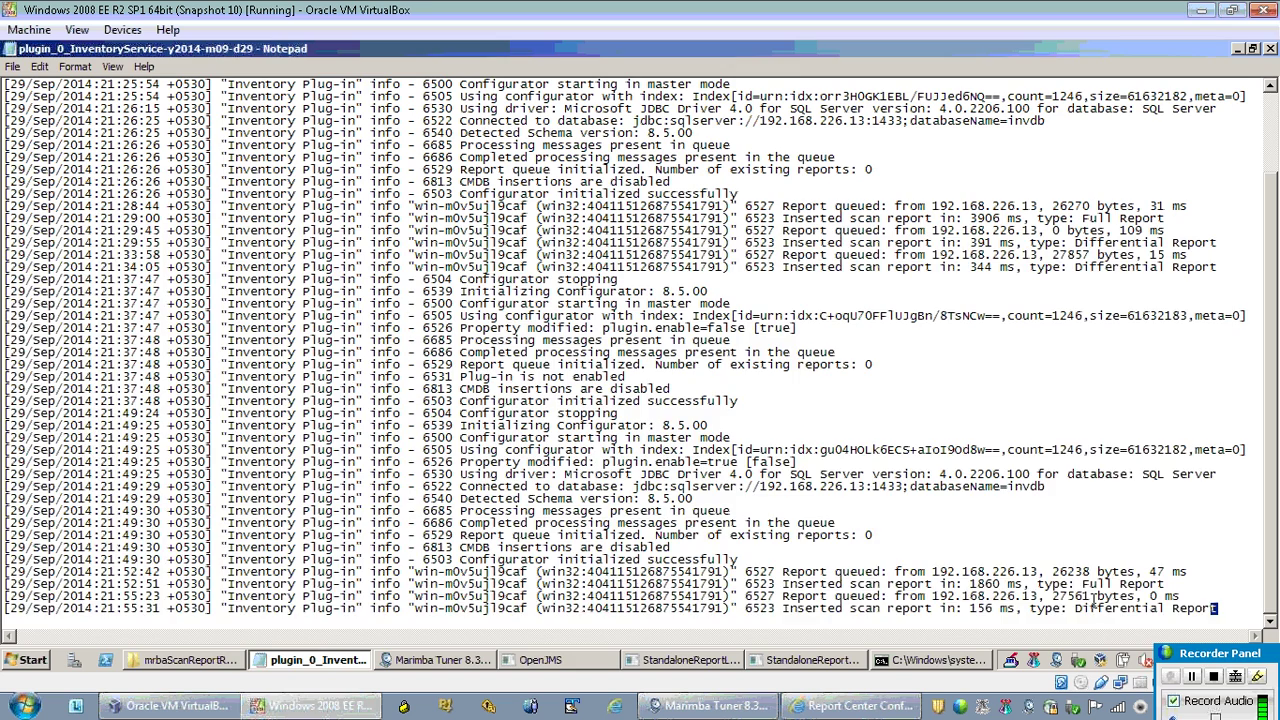
left_click_drag(1217, 608, 784, 584)
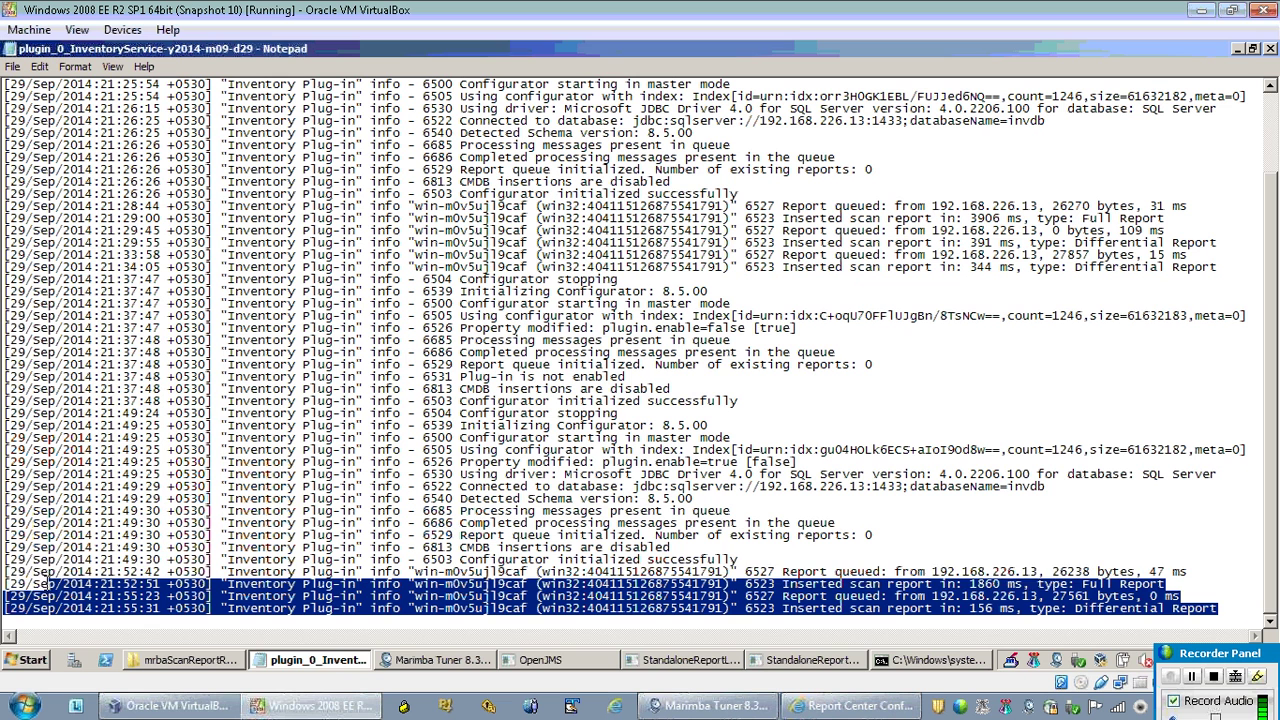
left_click_drag(48, 583, 6, 574)
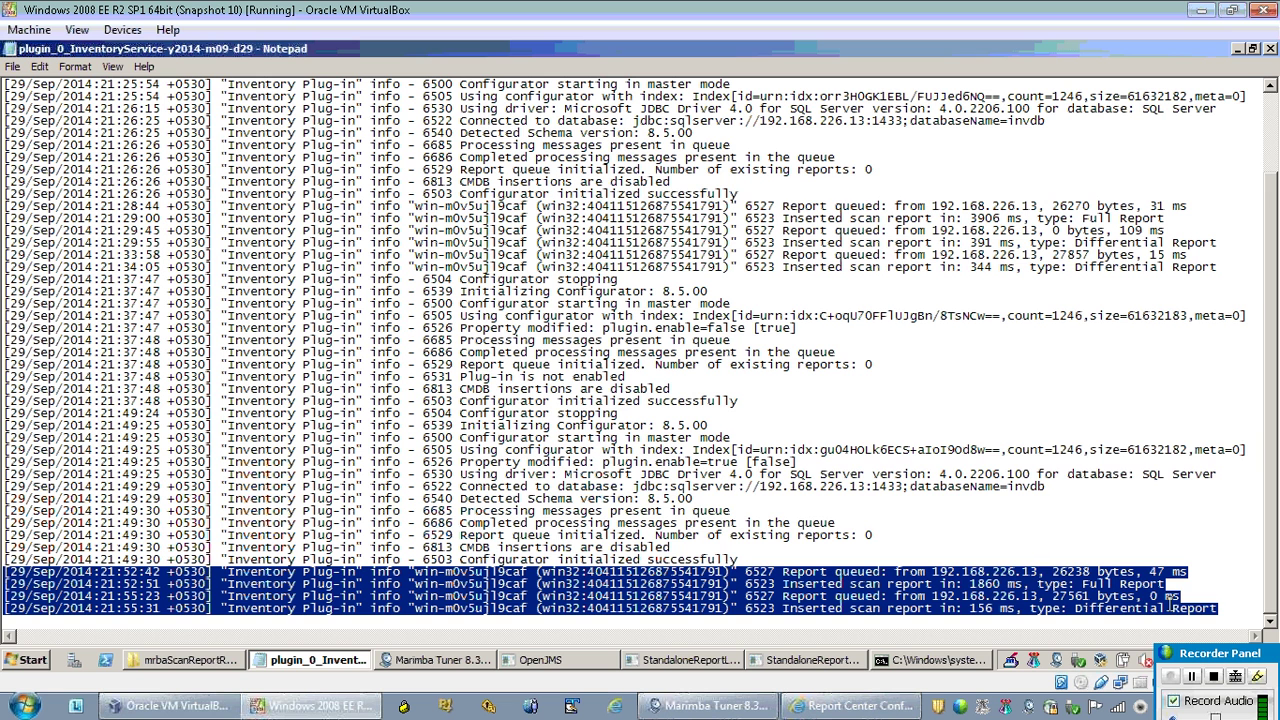
- Close the plug-in log and bring up the scan report server console over the repository folder to review the second scan's handling
scroll(1275, 124, "up", 3)
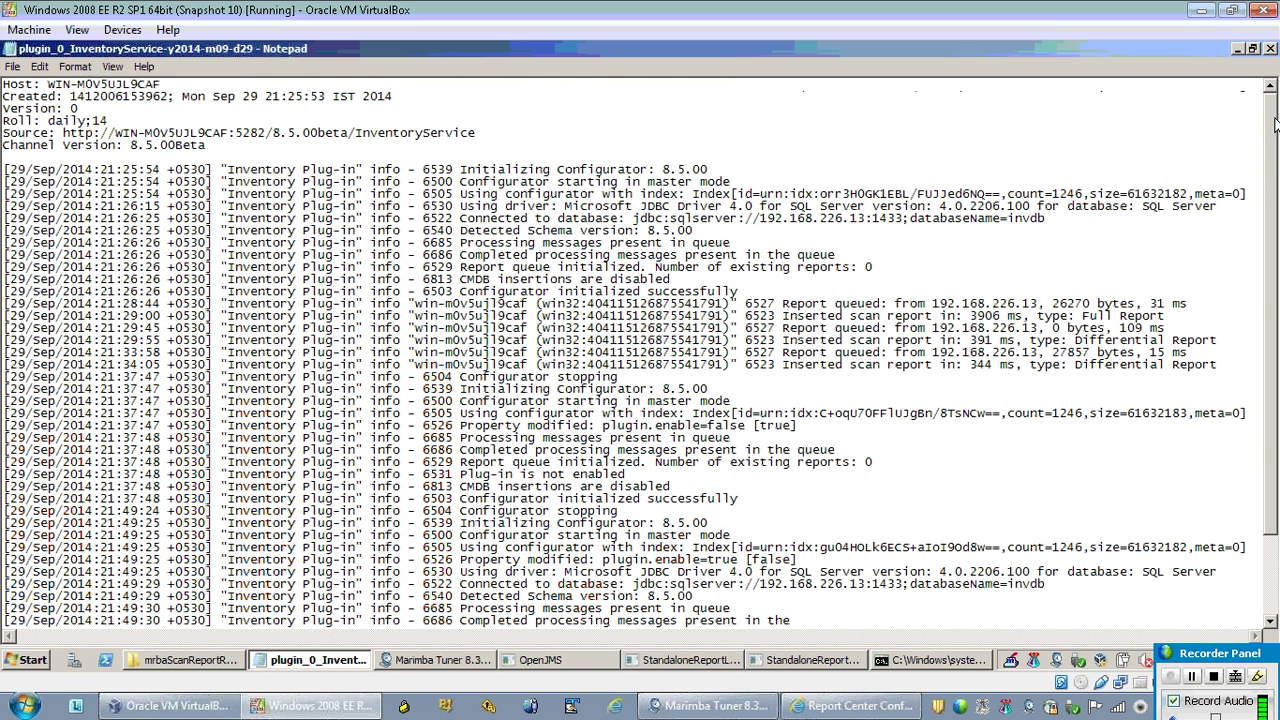
left_click(1271, 49)
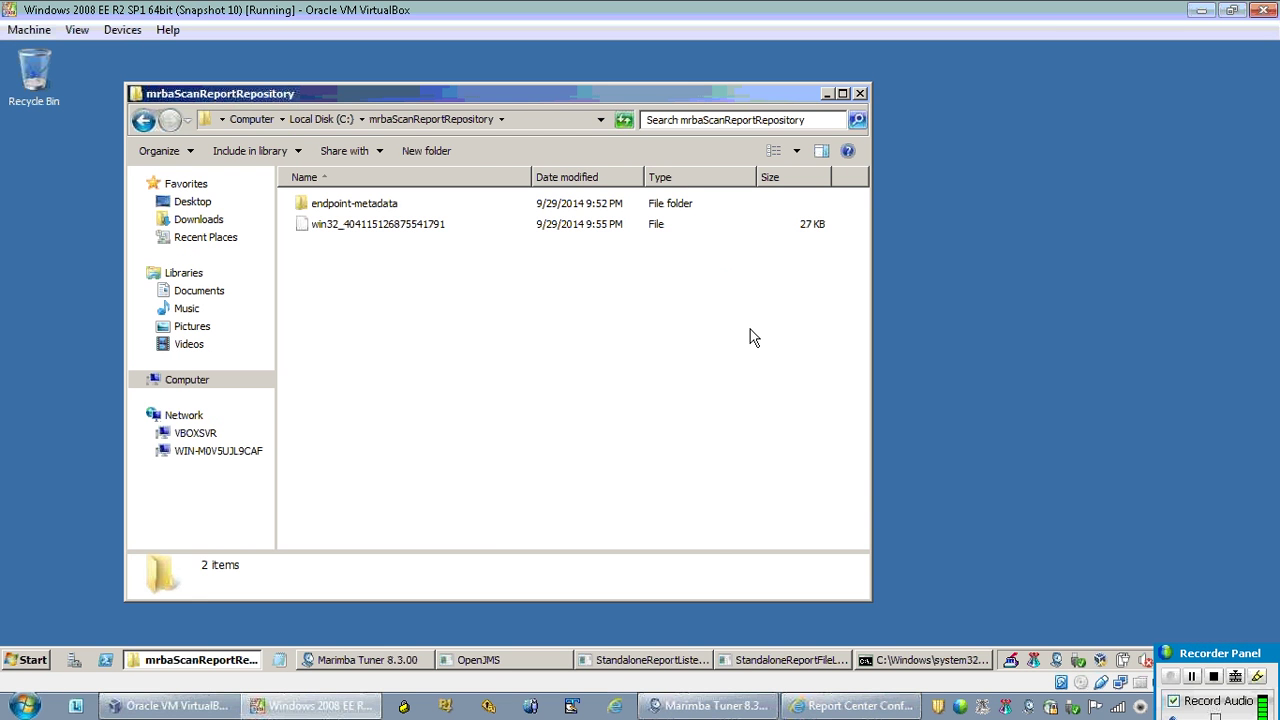
left_click(915, 662)
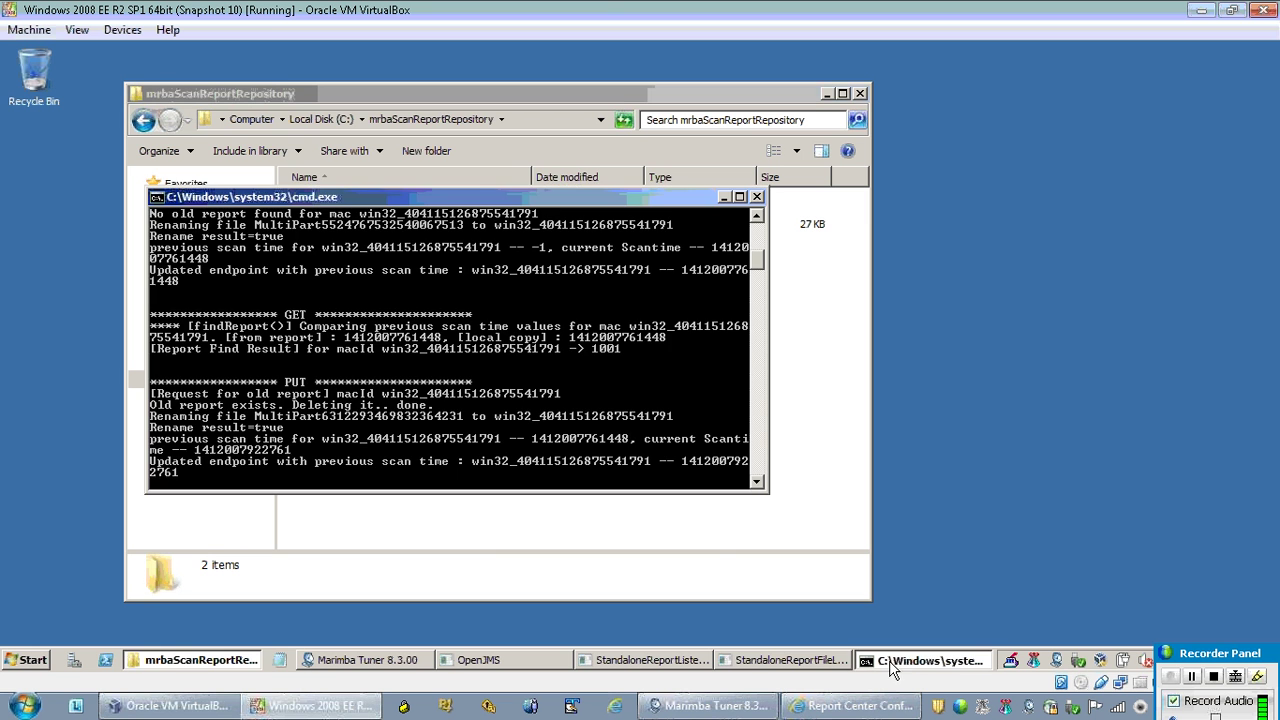
- Put the report server console out of view and return to the mrbaScanReportRepository folder
left_click(905, 668)
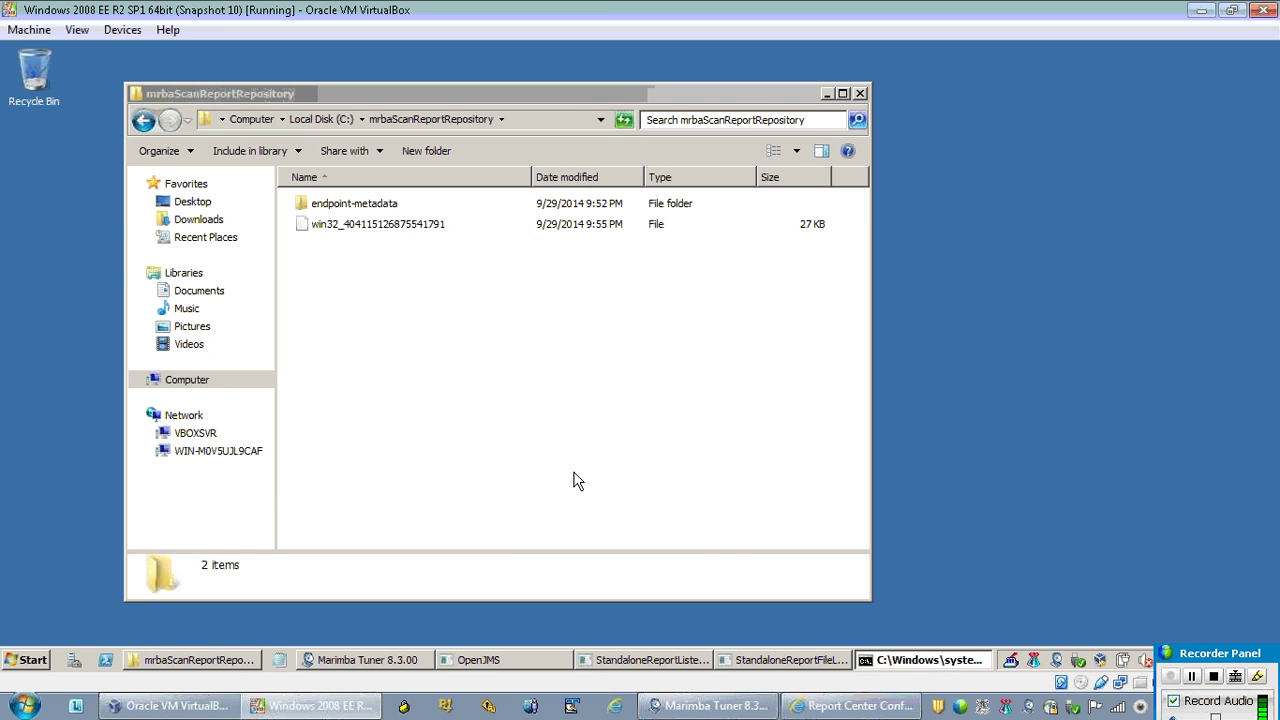
left_click(912, 665)
left_click(915, 667)
left_click(447, 350)
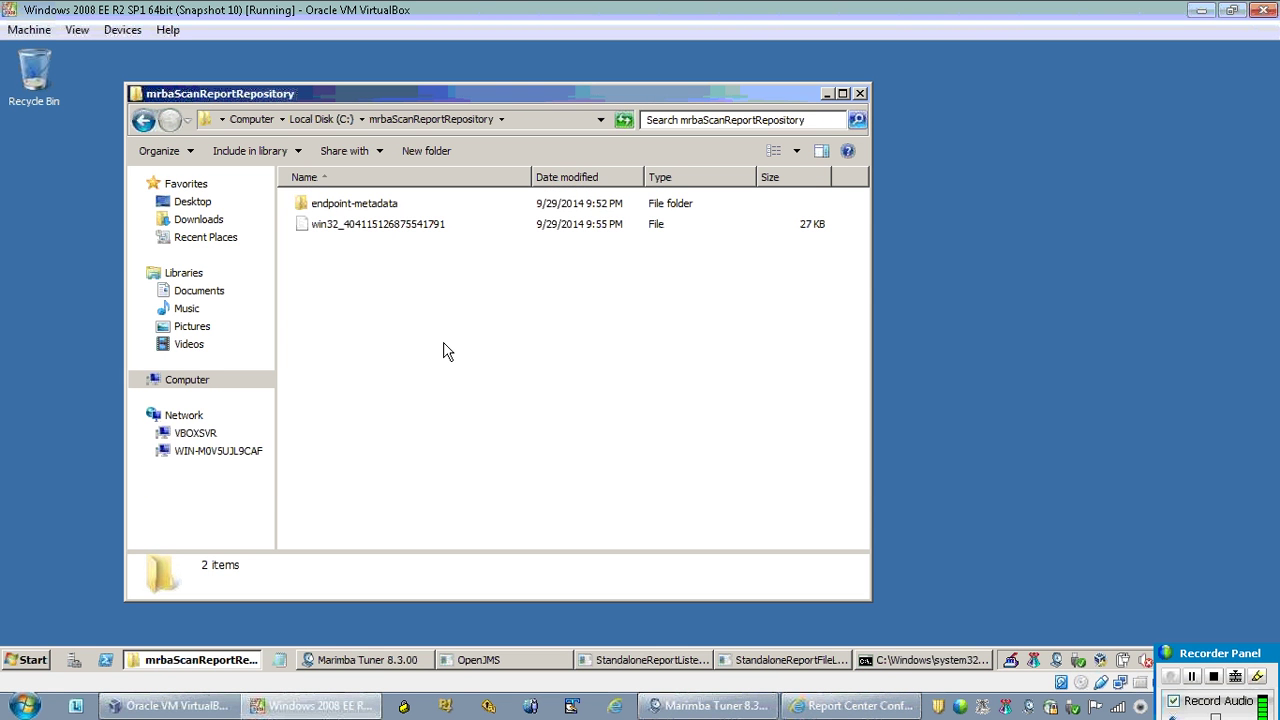
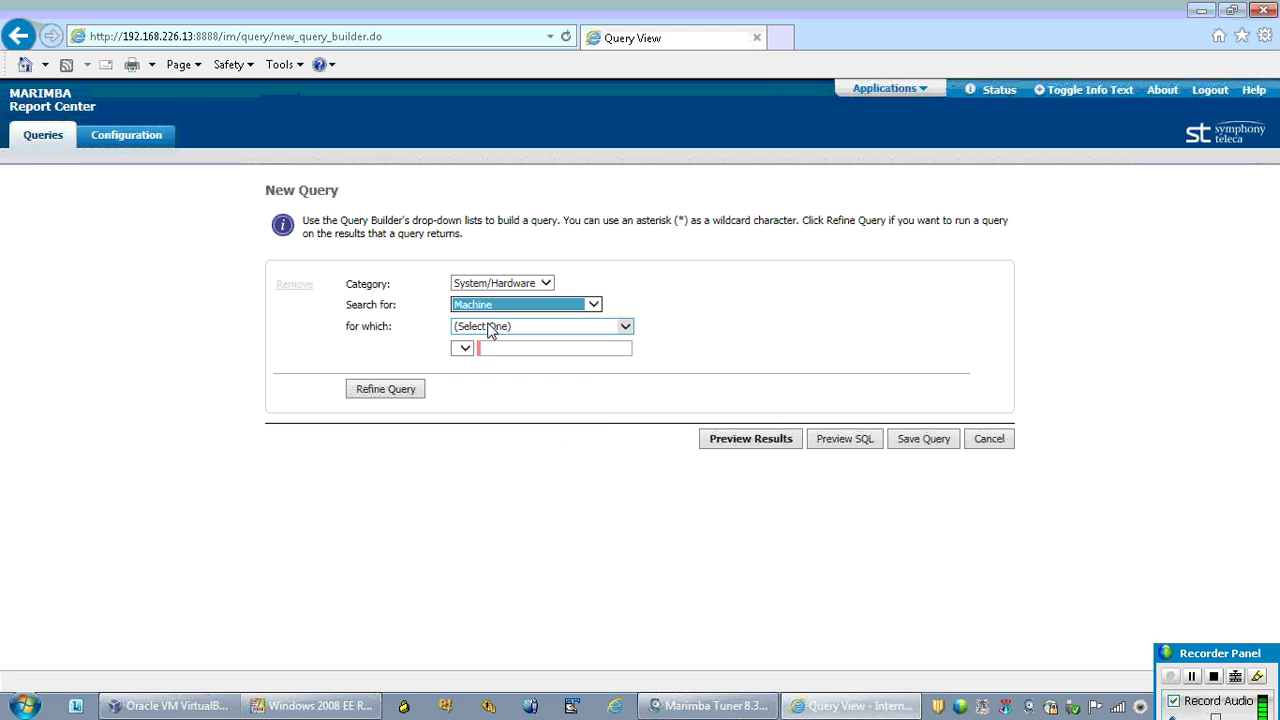
- In Report Center, complete the System/Hardware query for Machine with the Name field and the = operator, and preview its results
left_click(488, 332)
left_click(490, 340)
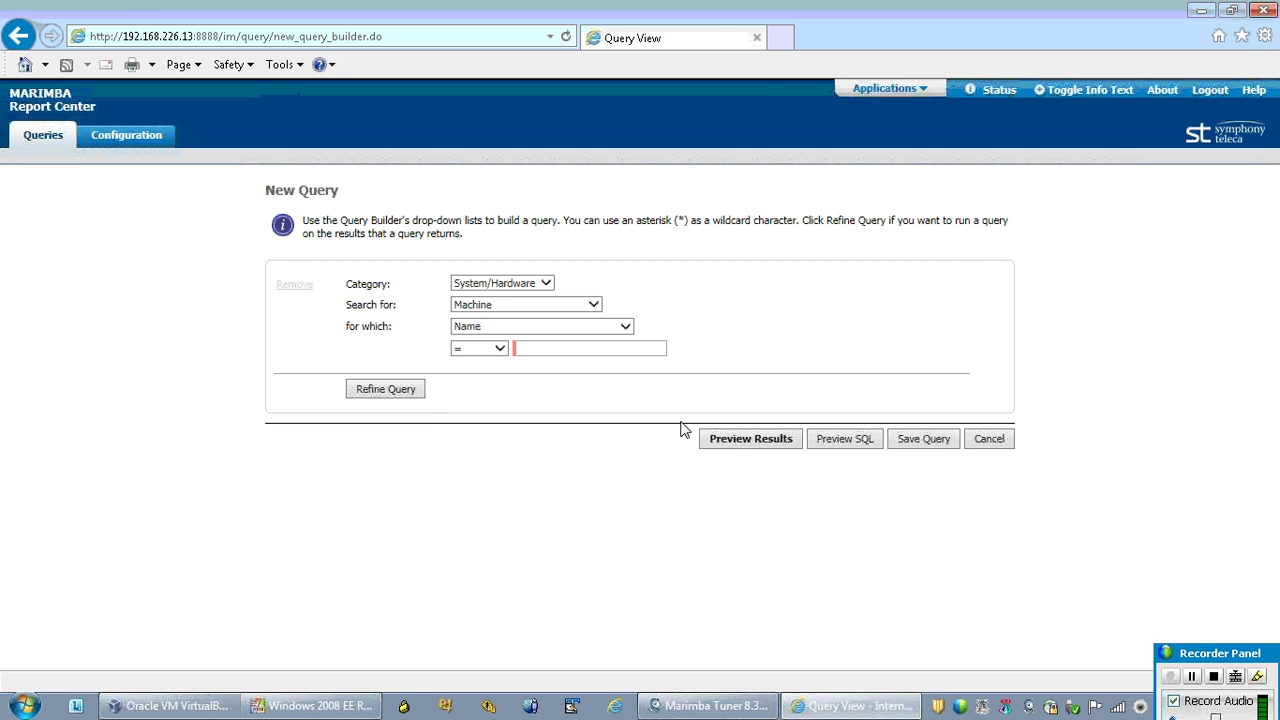
left_click(733, 448)
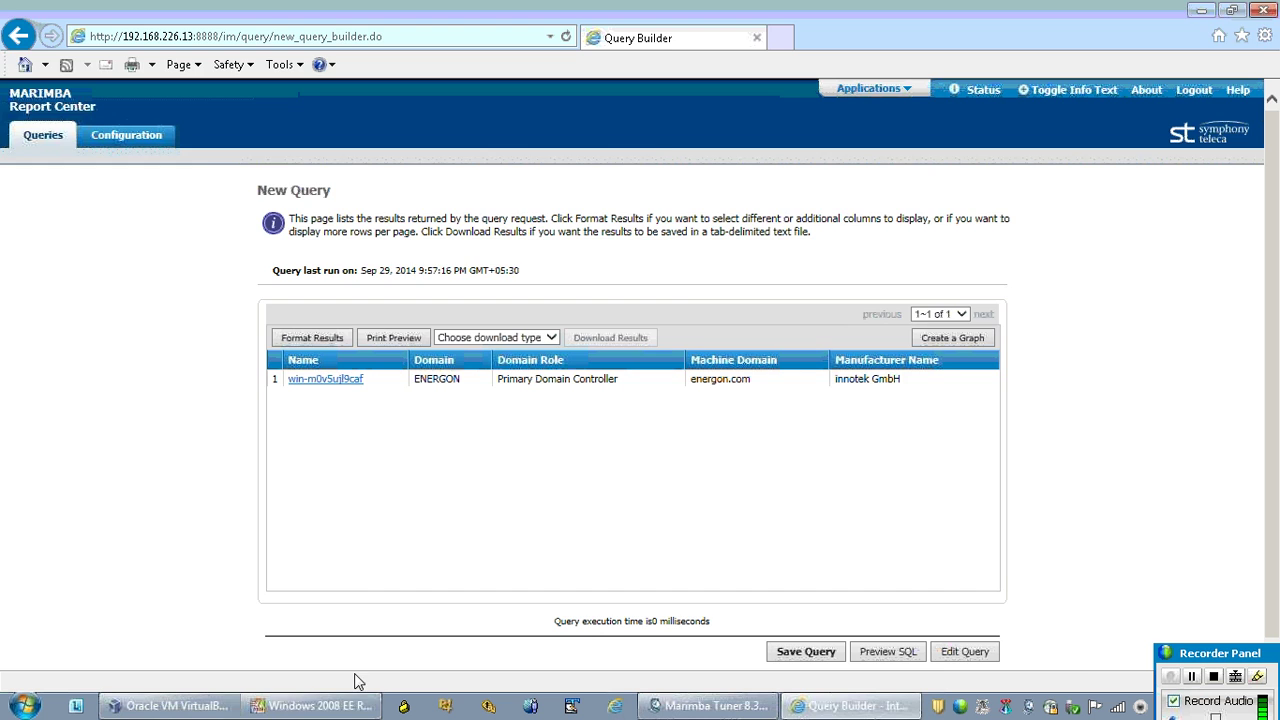
- Check the computer name in the virtual machine's System properties, close them and return to the Report Center query results
left_click(318, 706)
left_click(30, 660)
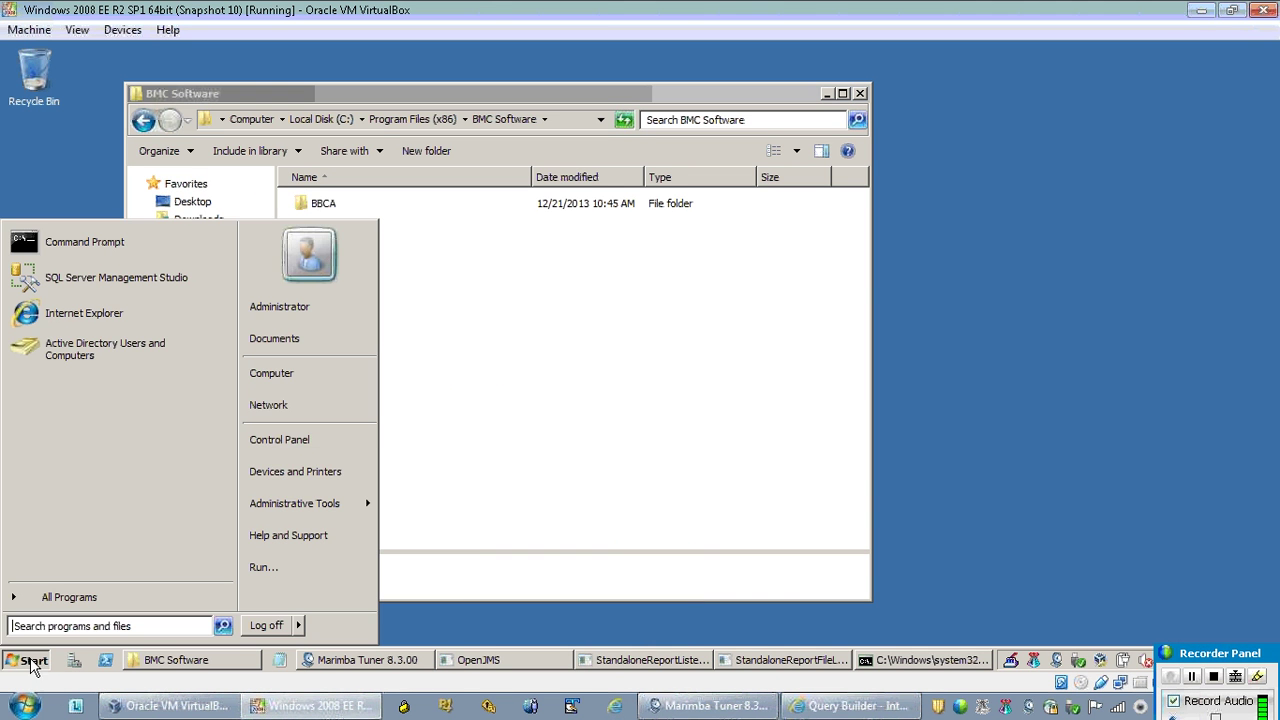
right_click(279, 440)
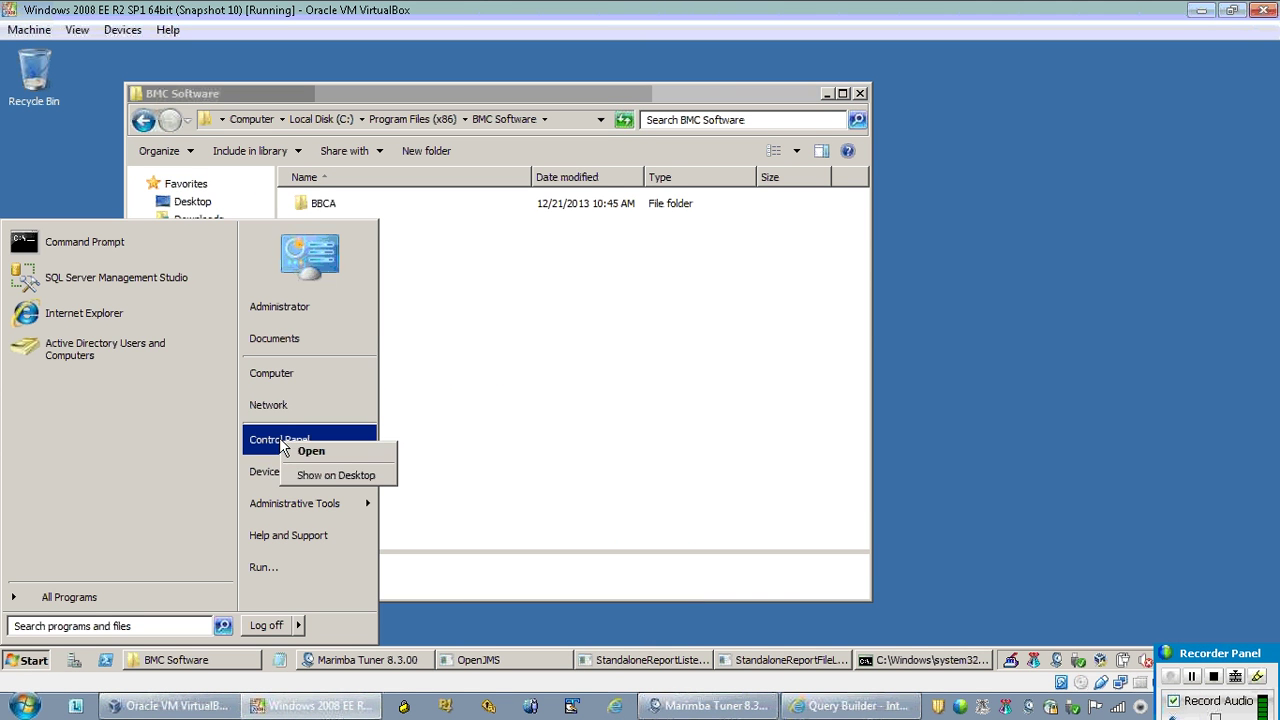
right_click(279, 372)
left_click(395, 491)
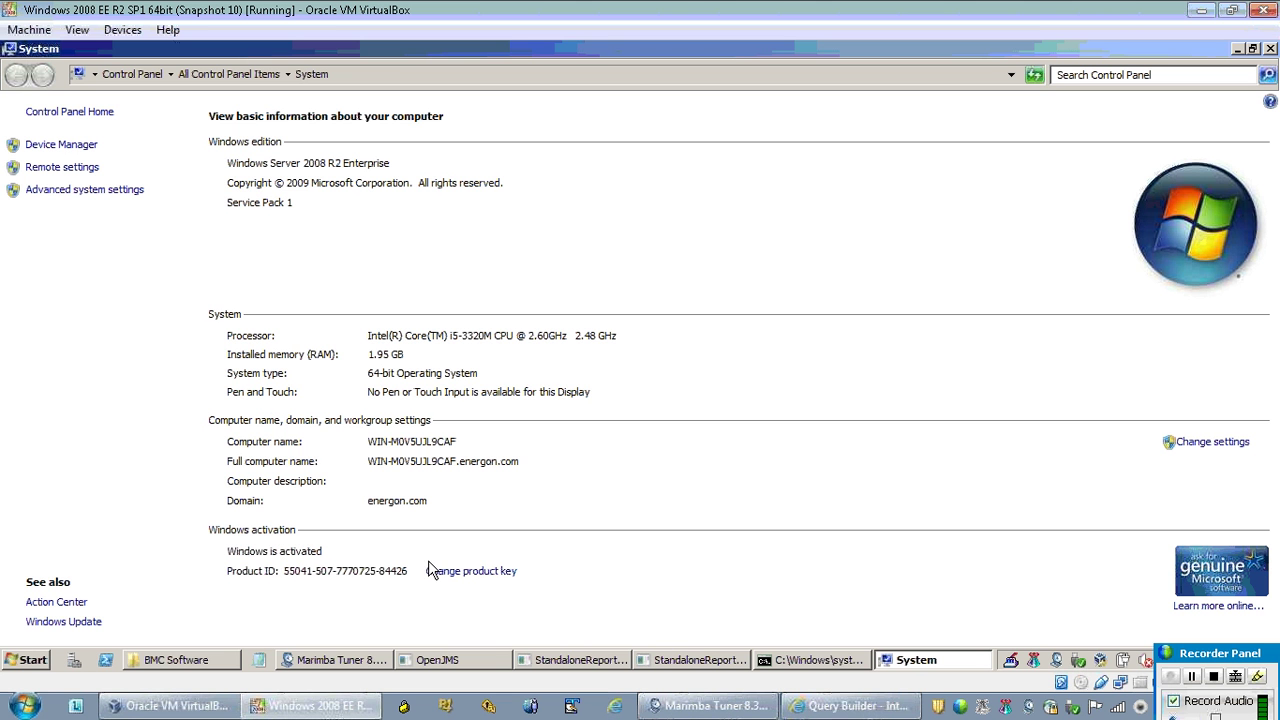
left_click(1270, 49)
left_click(858, 705)
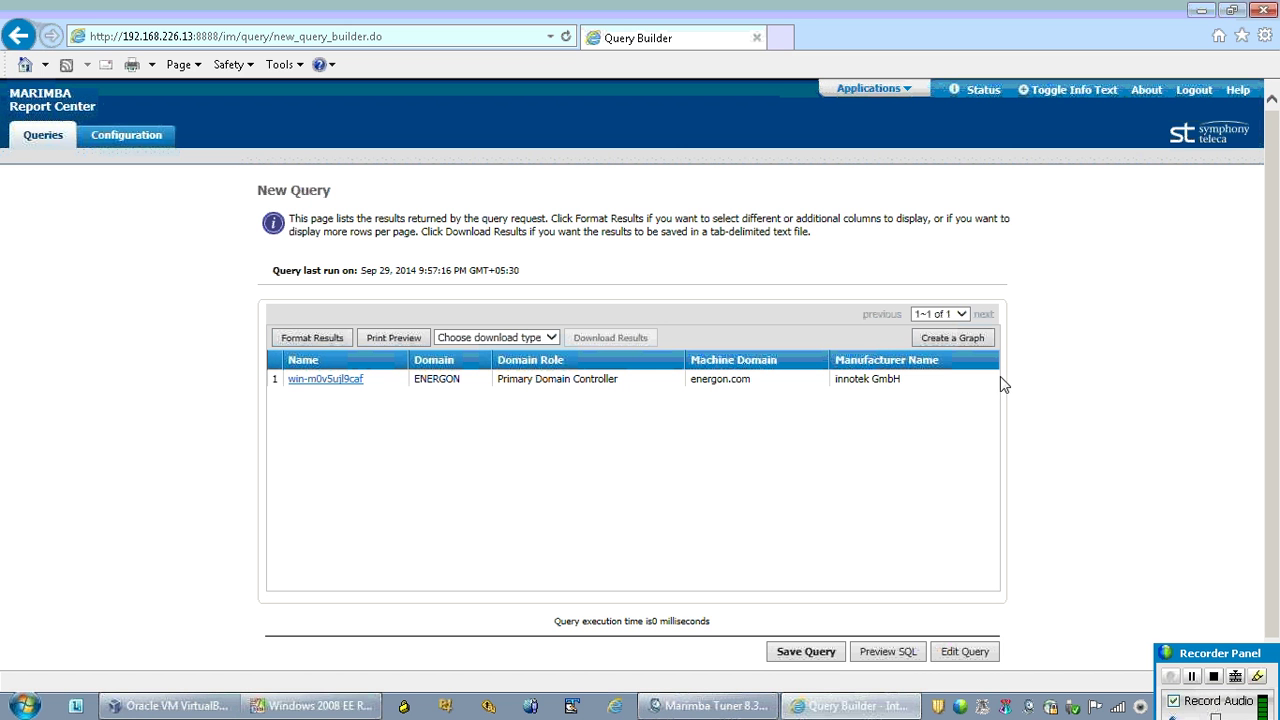
- Open the details of machine win-m0v5ujl9caf from the query results and view its Processors hardware information
left_click(310, 379)
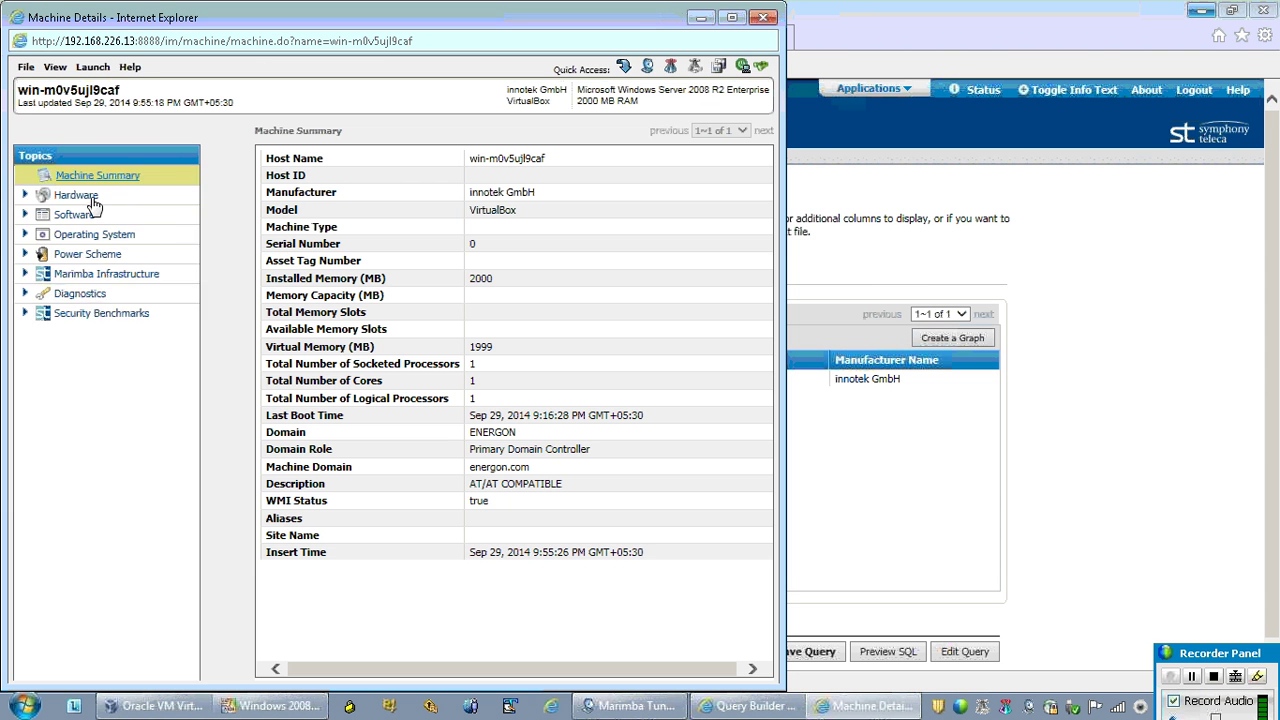
left_click(90, 197)
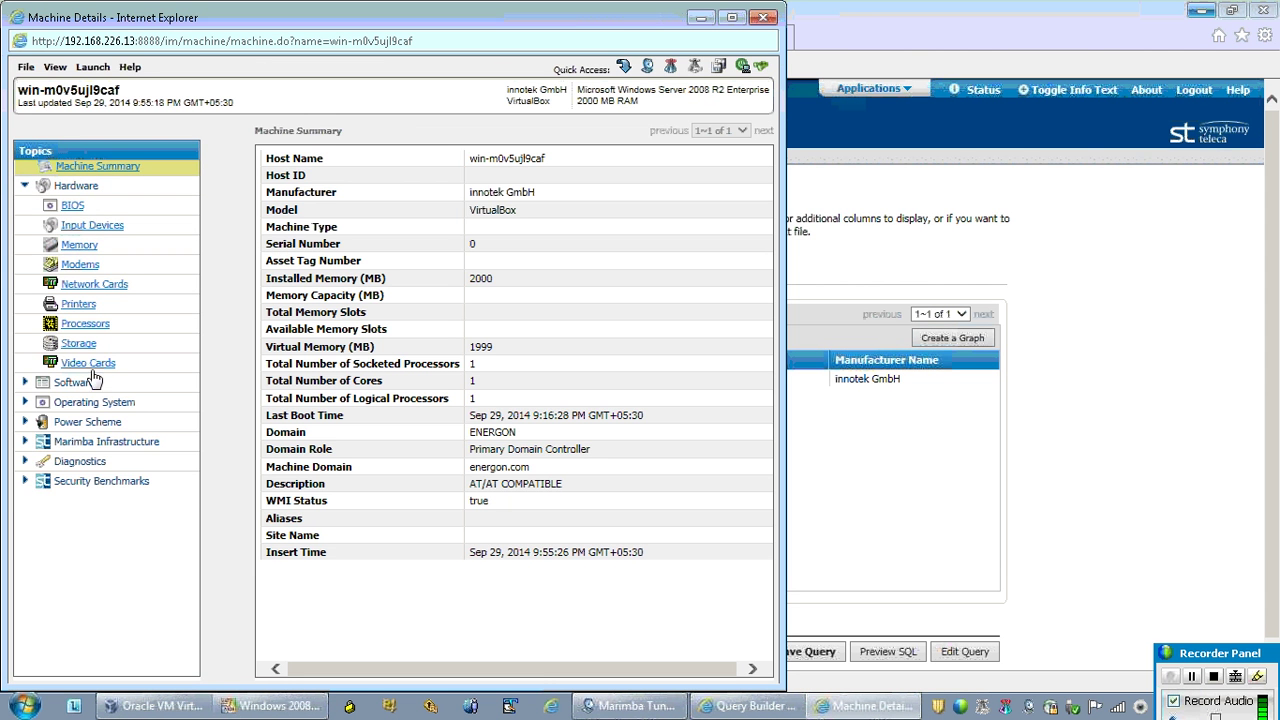
left_click(86, 325)
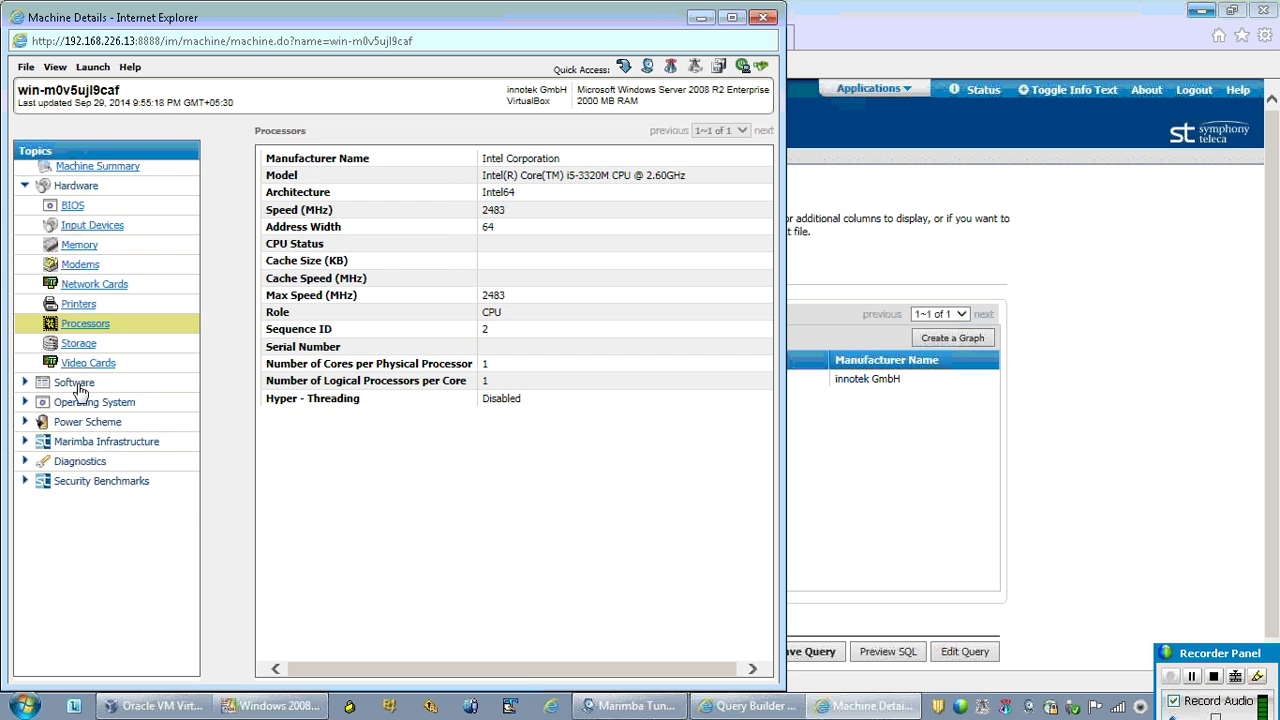
- Review the machine's software reports: Installed Software, Software Title, Software Title Usage and Software Usage
left_click(76, 386)
left_click(80, 404)
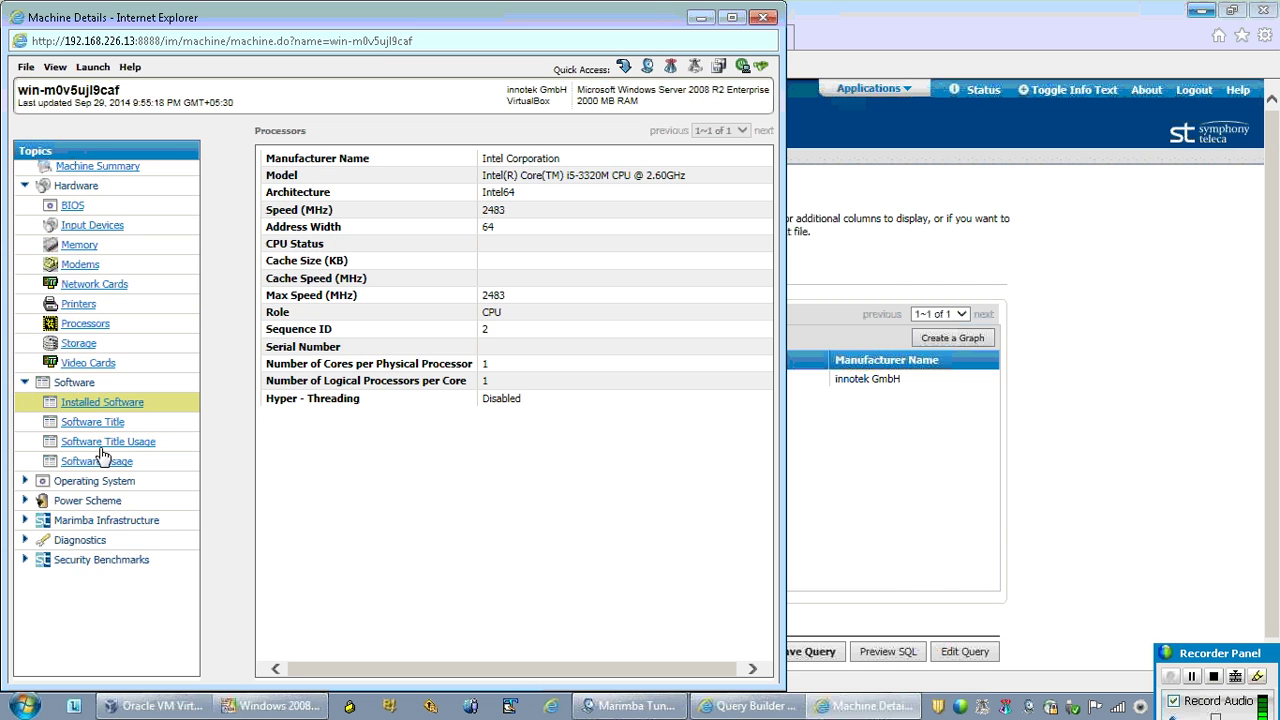
left_click(94, 424)
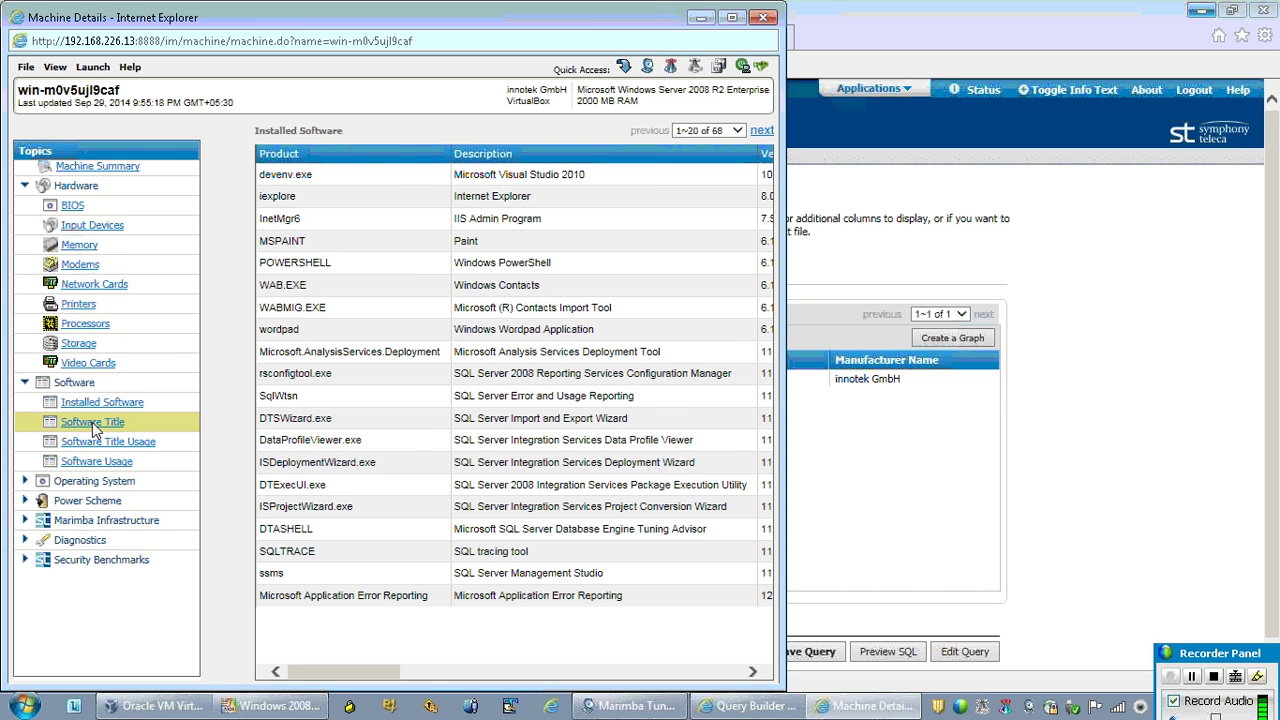
left_click(96, 446)
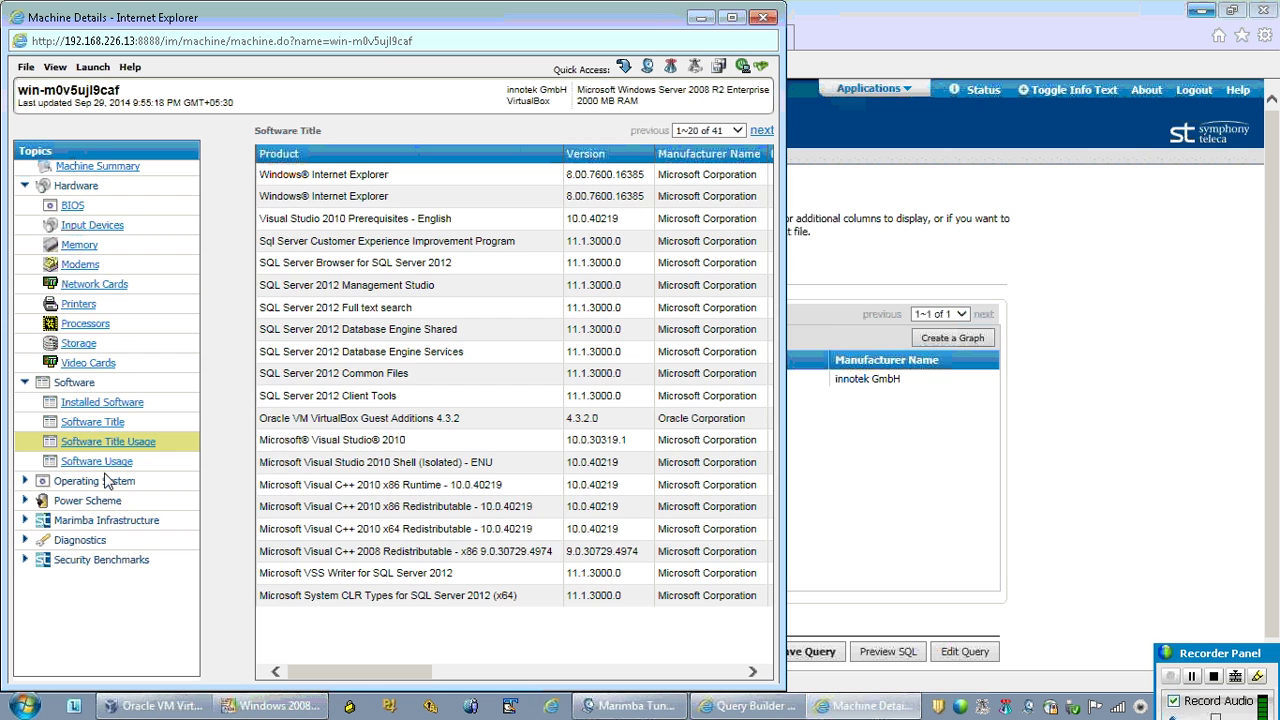
left_click(104, 466)
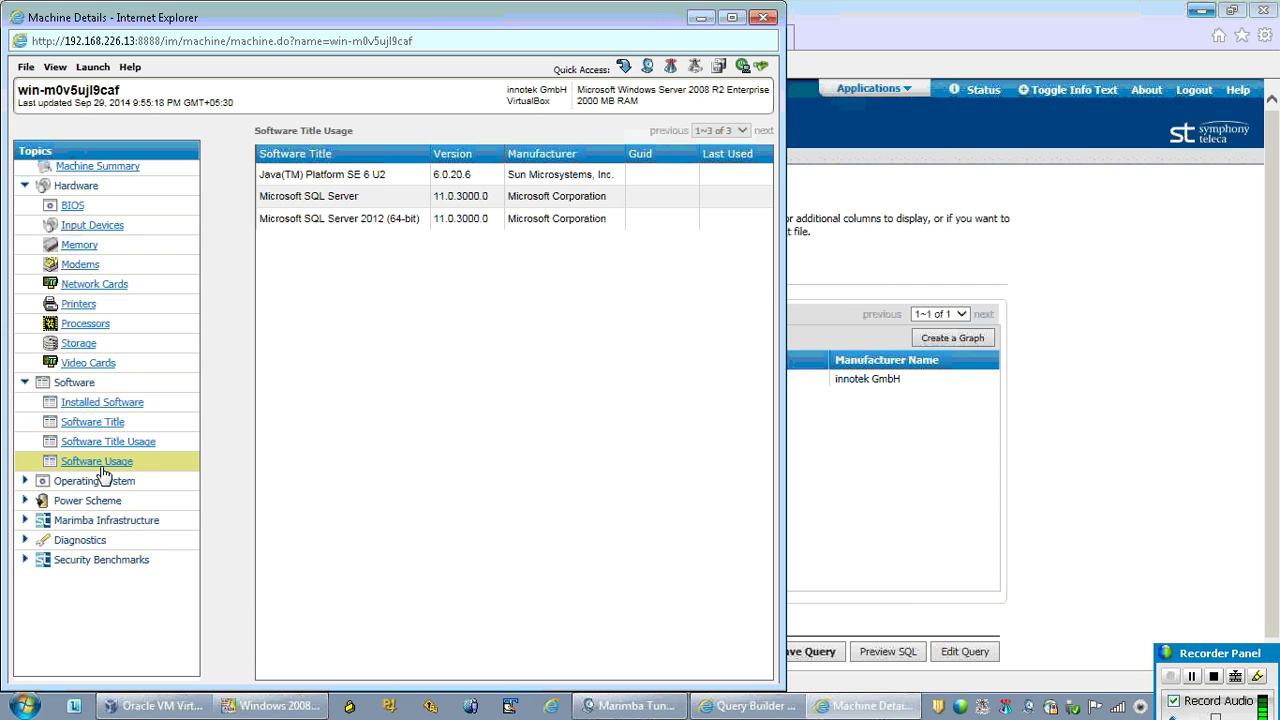
- View the machine's OS Details, and list the Available Channels of Tuner (7700) under Marimba Infrastructure
left_click(104, 478)
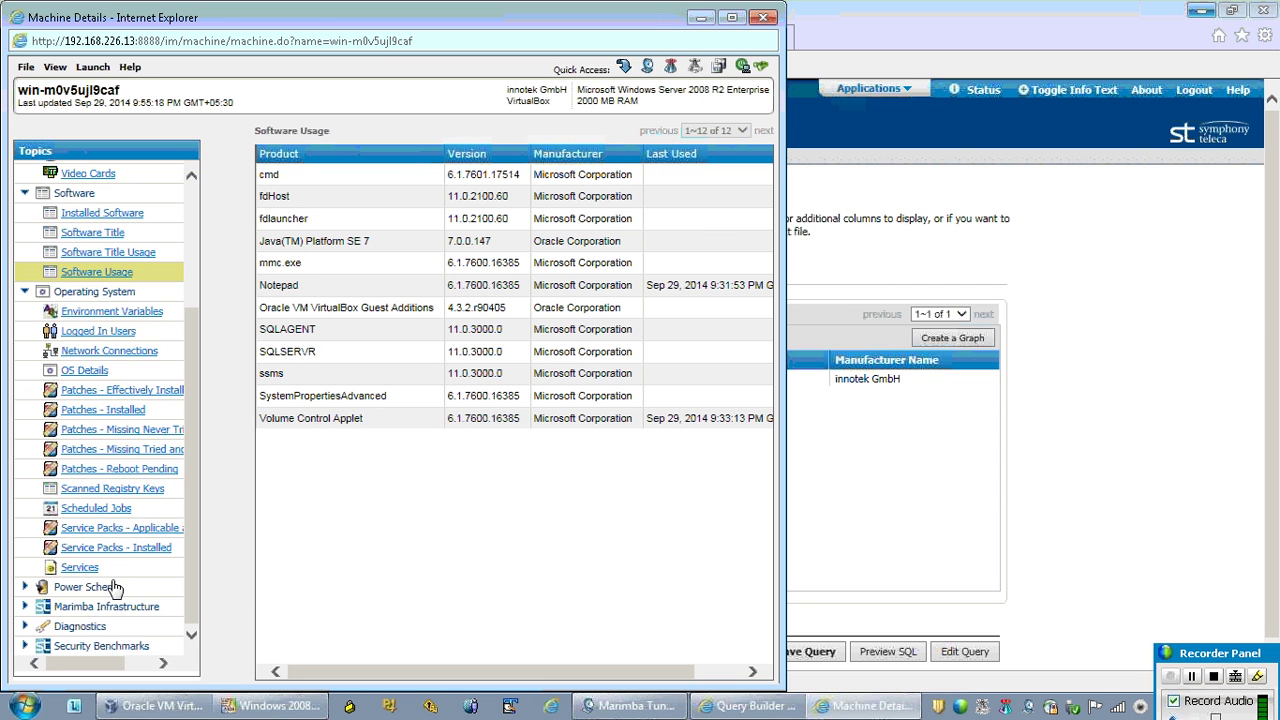
left_click(86, 372)
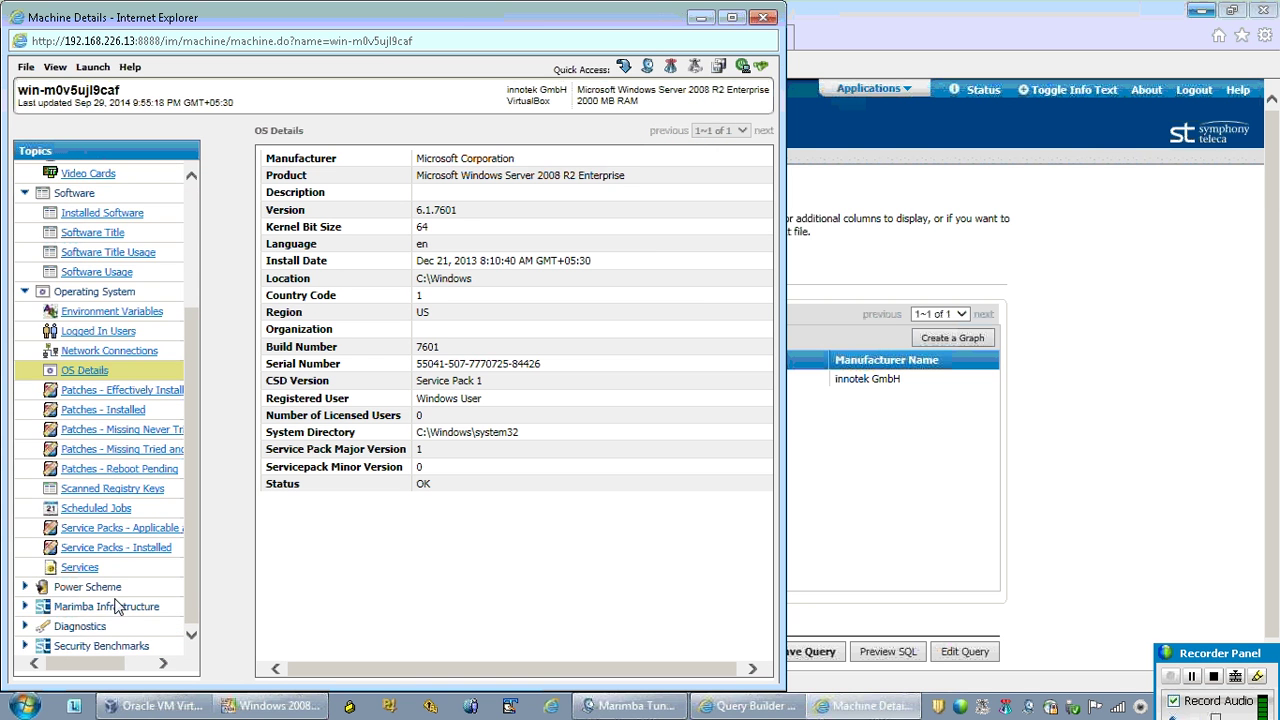
left_click(110, 607)
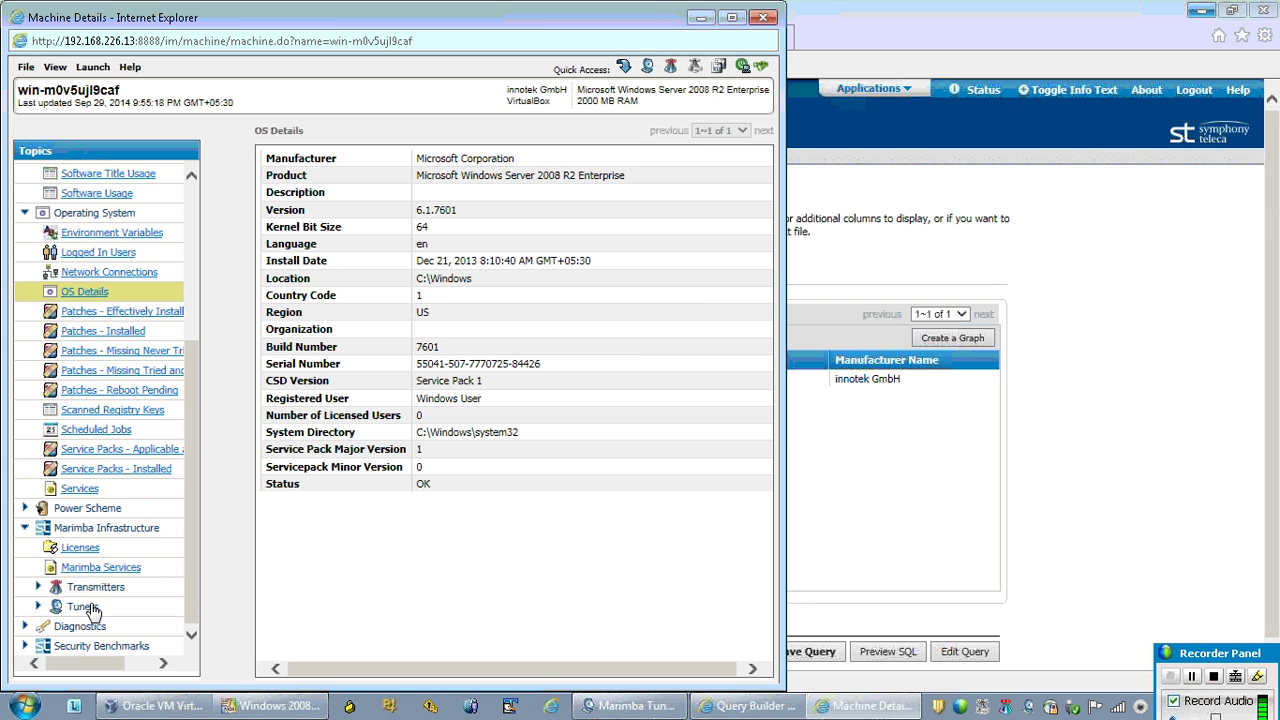
left_click(86, 608)
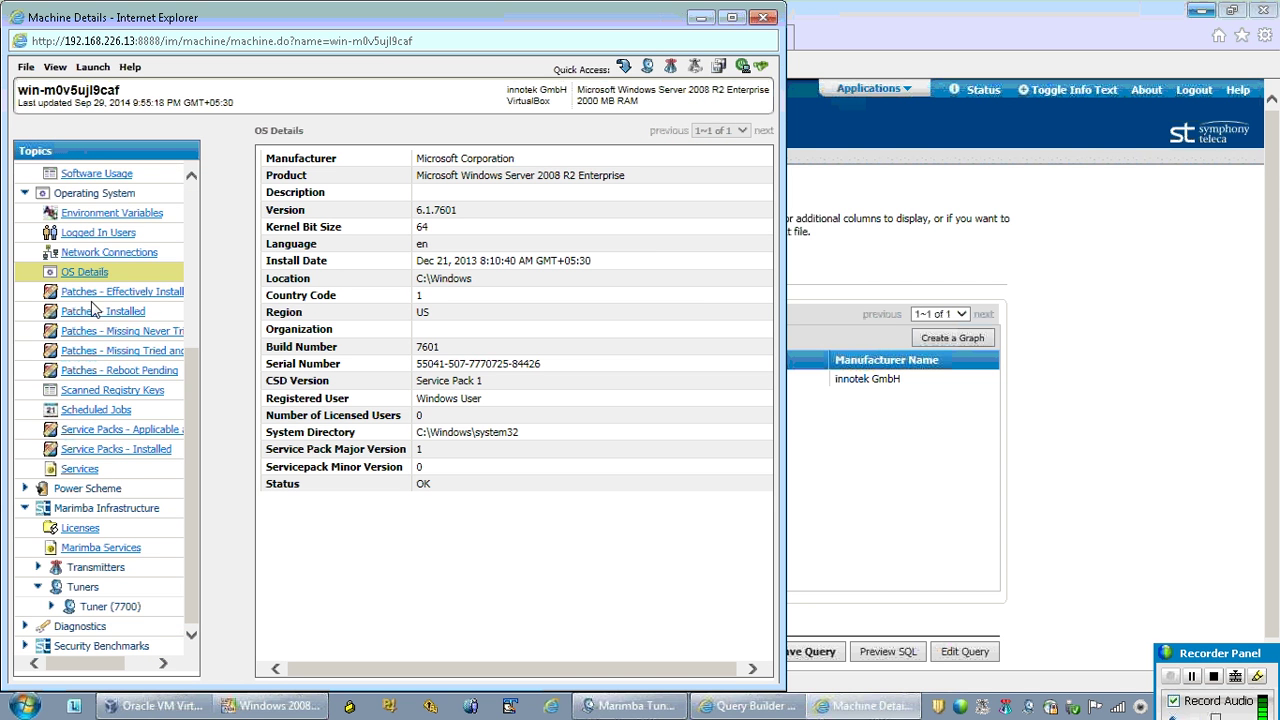
left_click(103, 612)
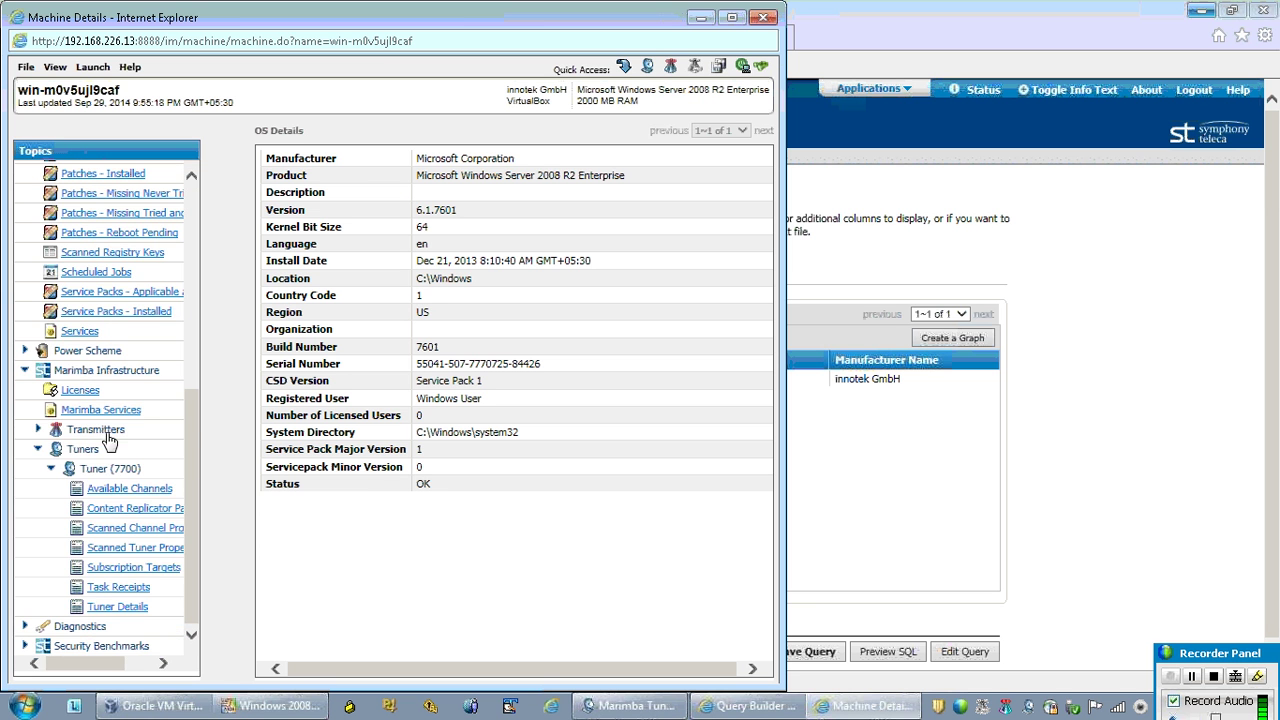
left_click(117, 495)
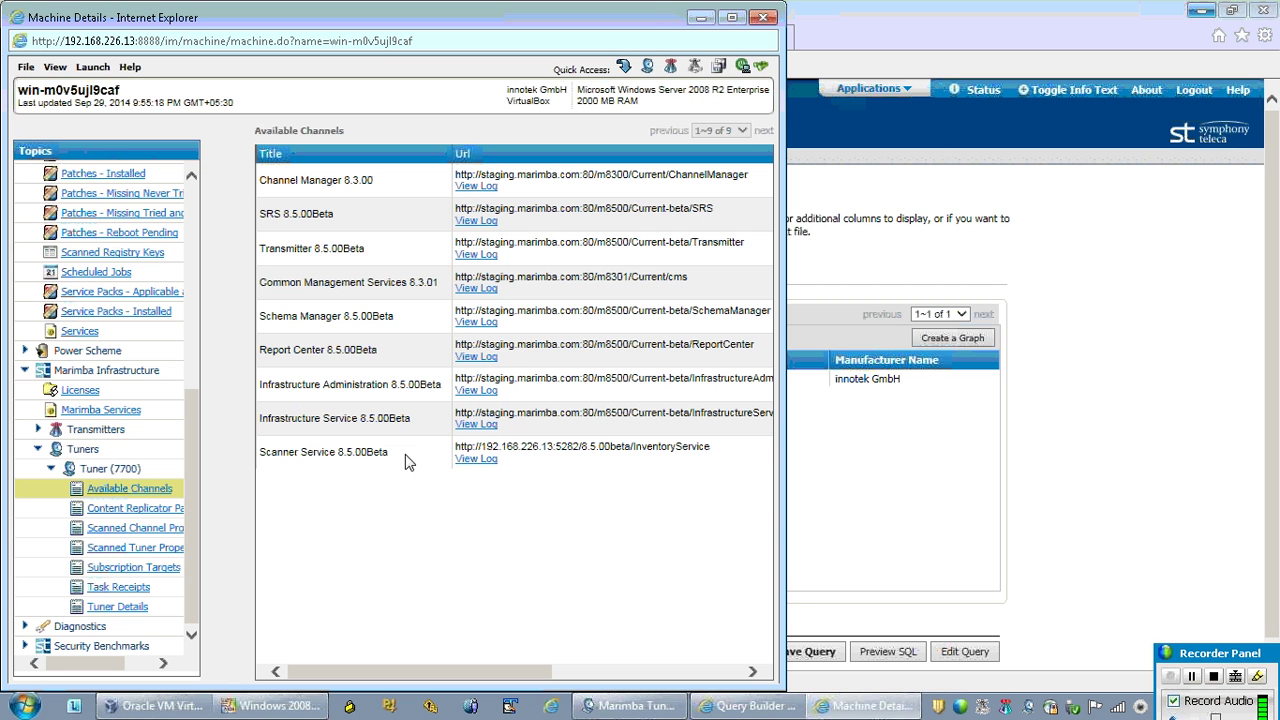
- Maximize the Machine Details window and highlight the Scanner Service 8.5.00Beta channel title and its state
left_click_drag(390, 452, 300, 452)
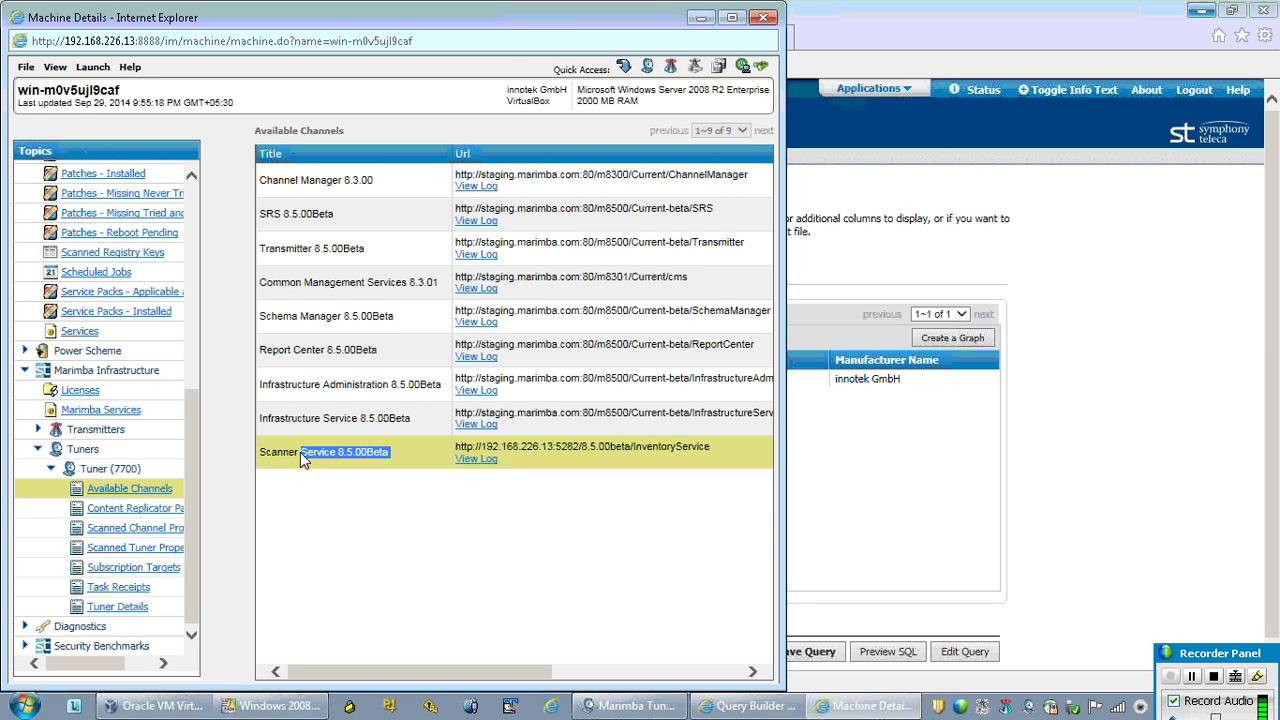
double_click(505, 25)
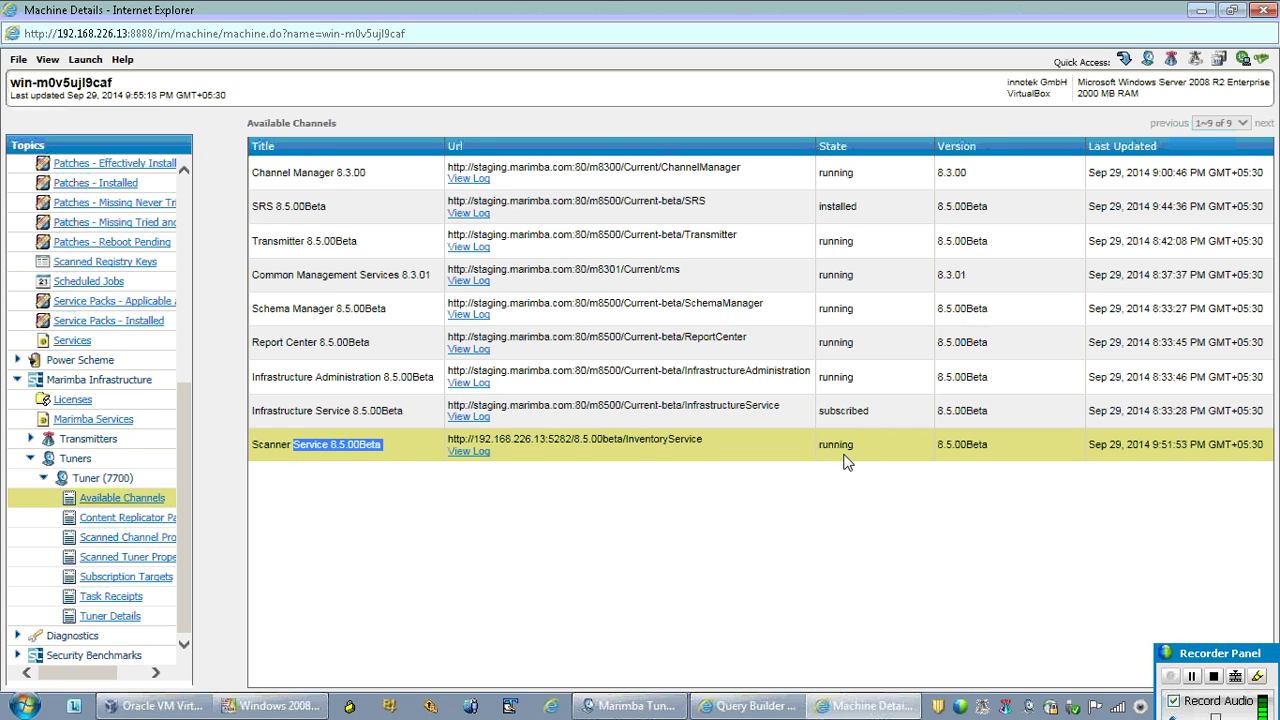
left_click_drag(857, 445, 807, 453)
- Close the machine details window and log out of Report Center
left_click(1262, 10)
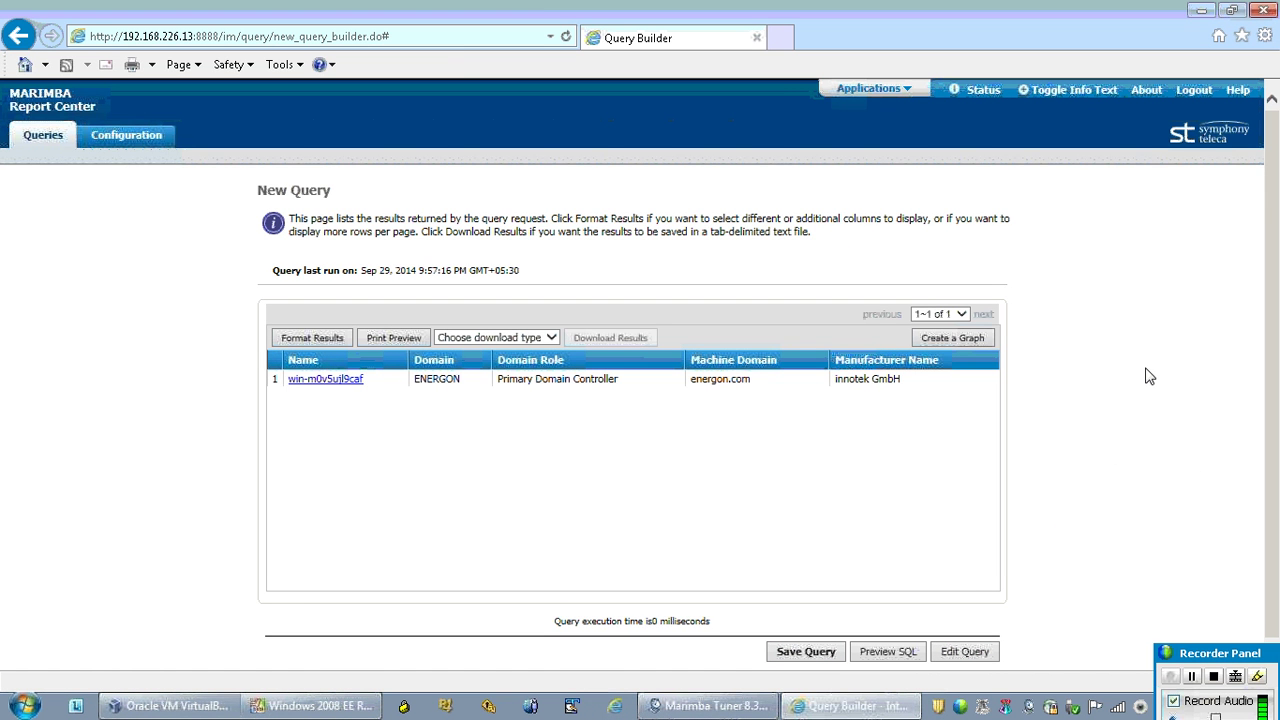
left_click(1192, 92)
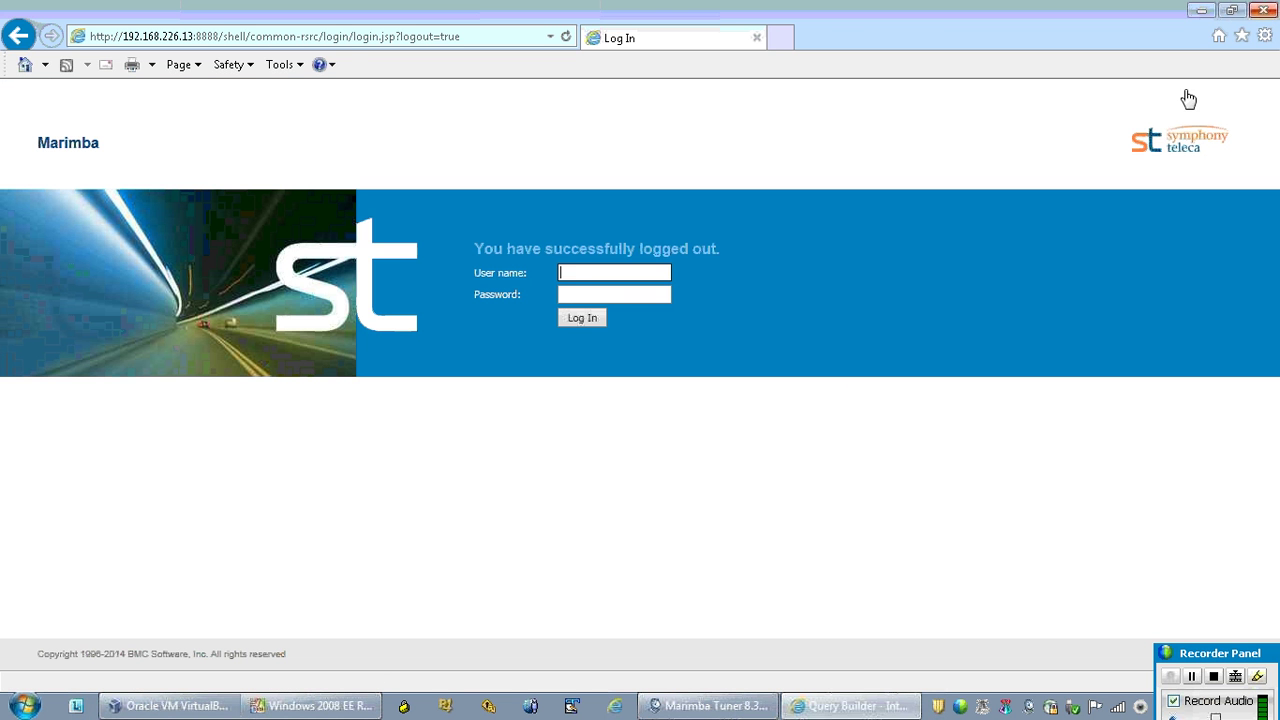
left_click(1192, 677)
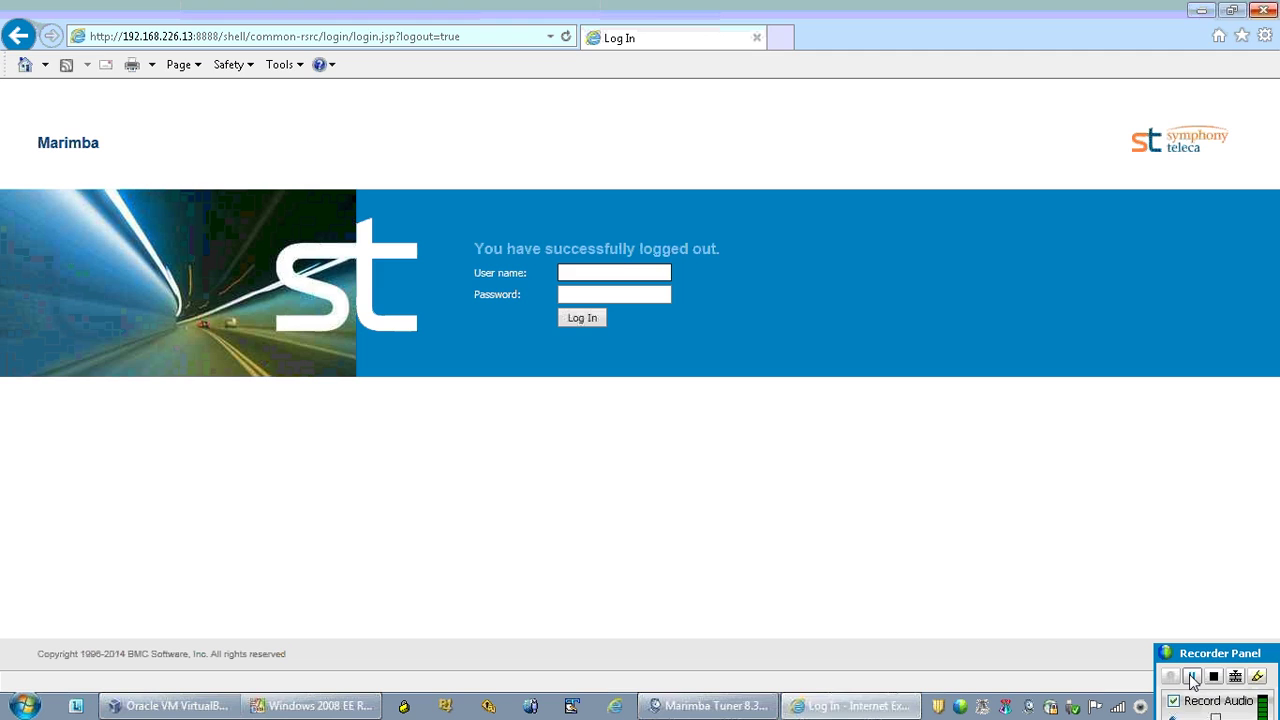